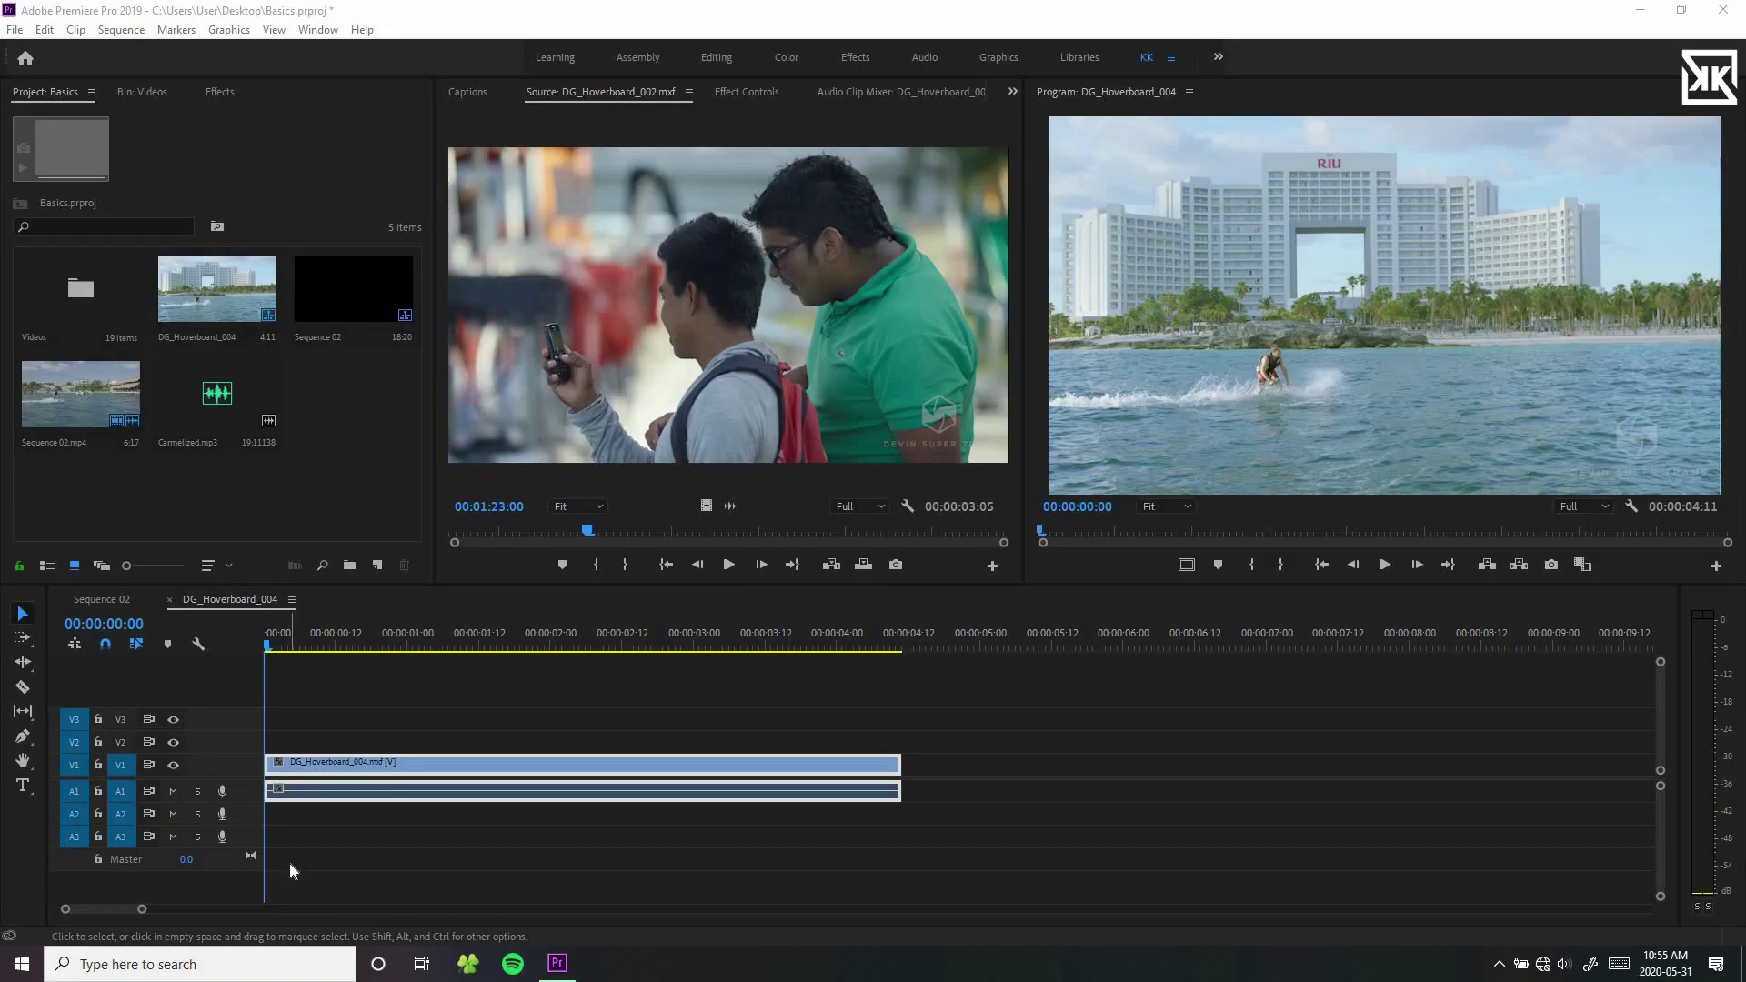
Step: Place the marked part of Carmelized.mp3 on audio track A2 at the start of Sequence 02 and expand that track
click(290, 864)
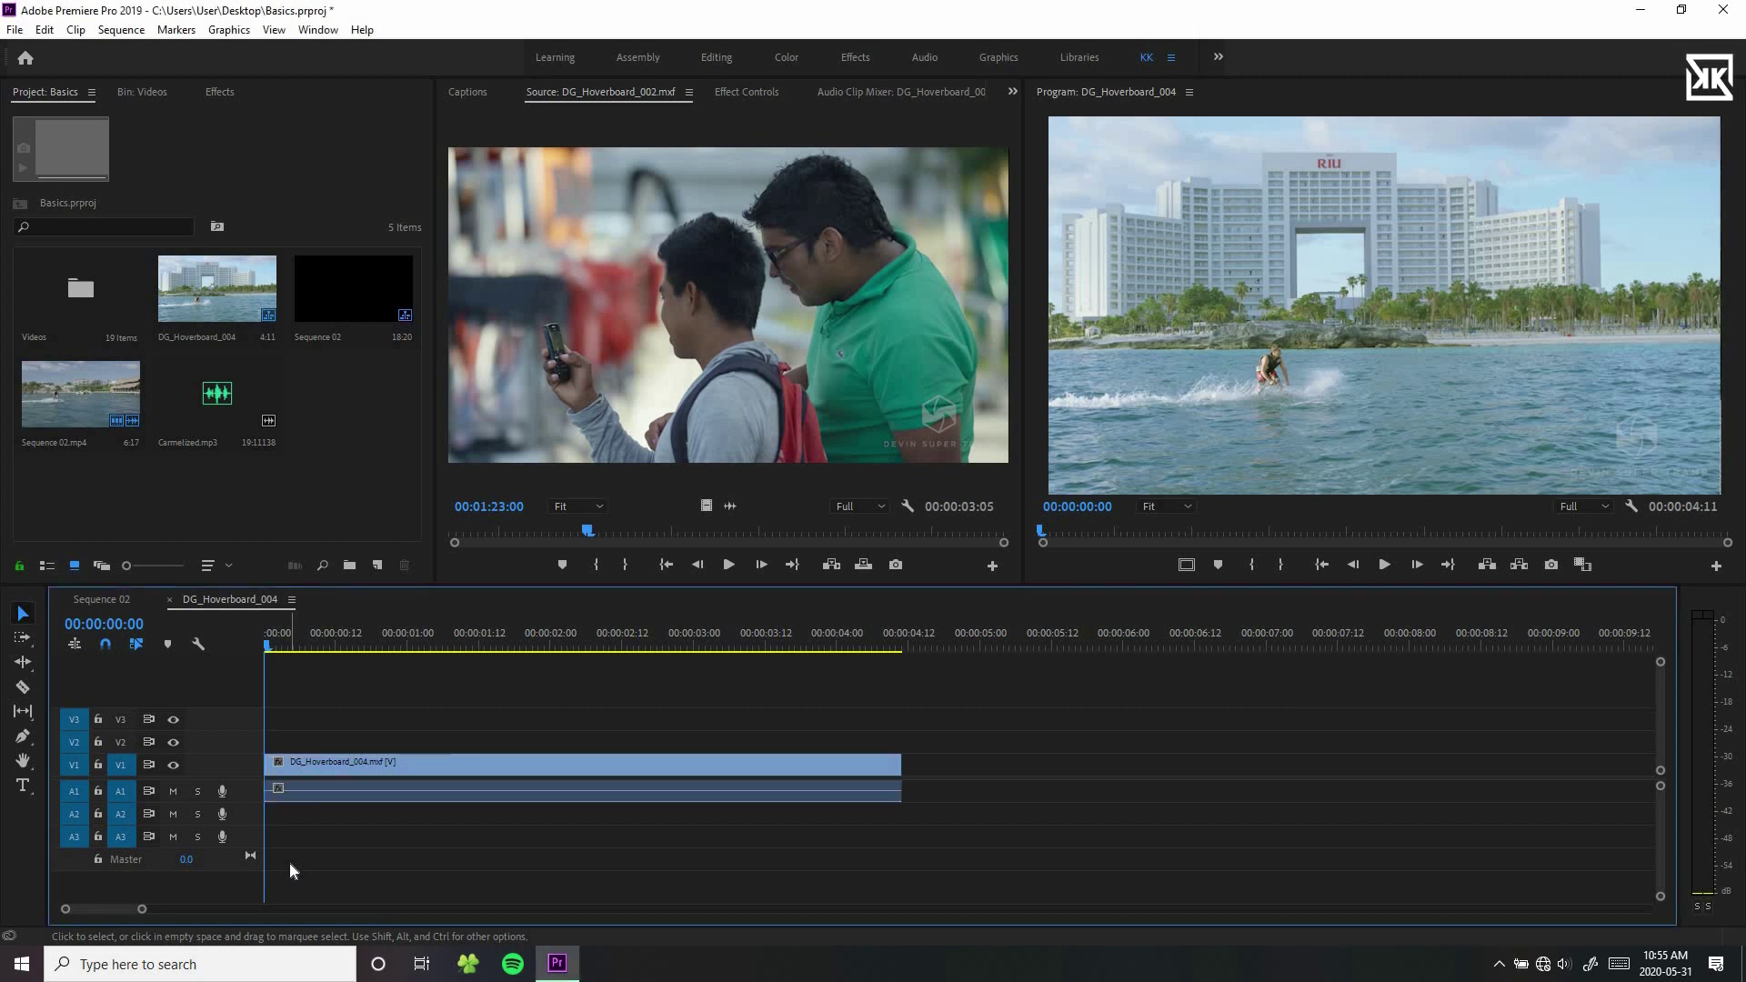
click(105, 599)
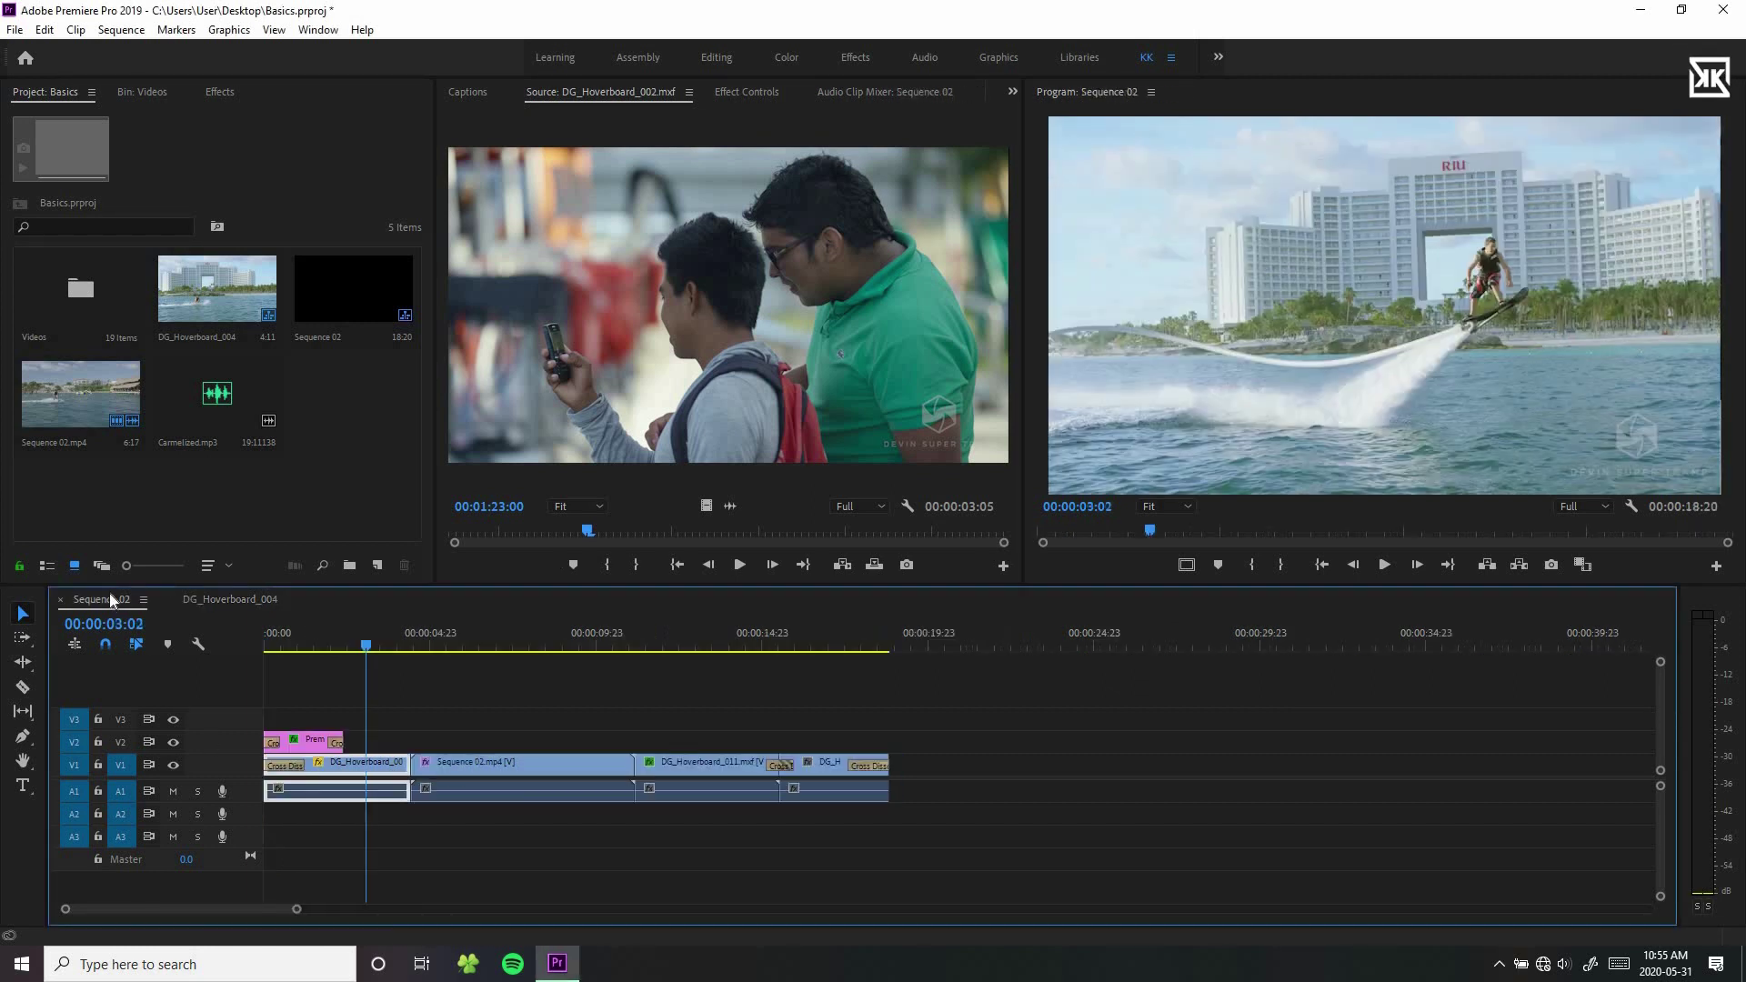
double_click(204, 404)
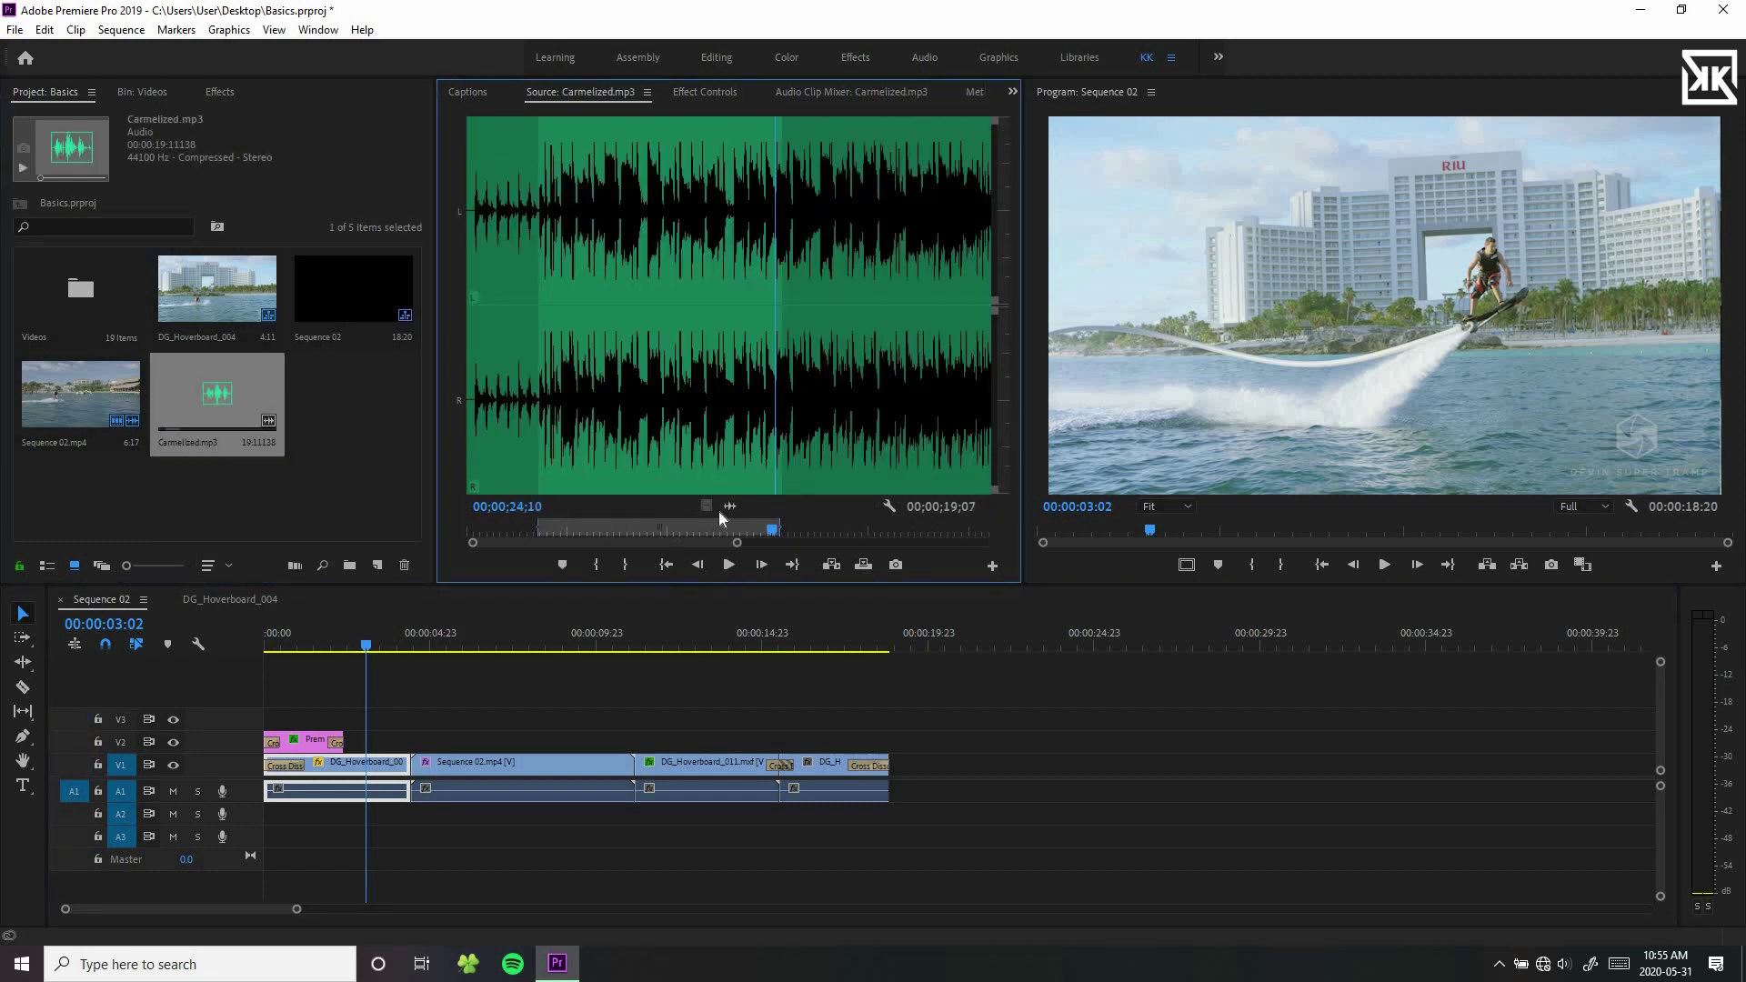
drag(445, 766, 253, 817)
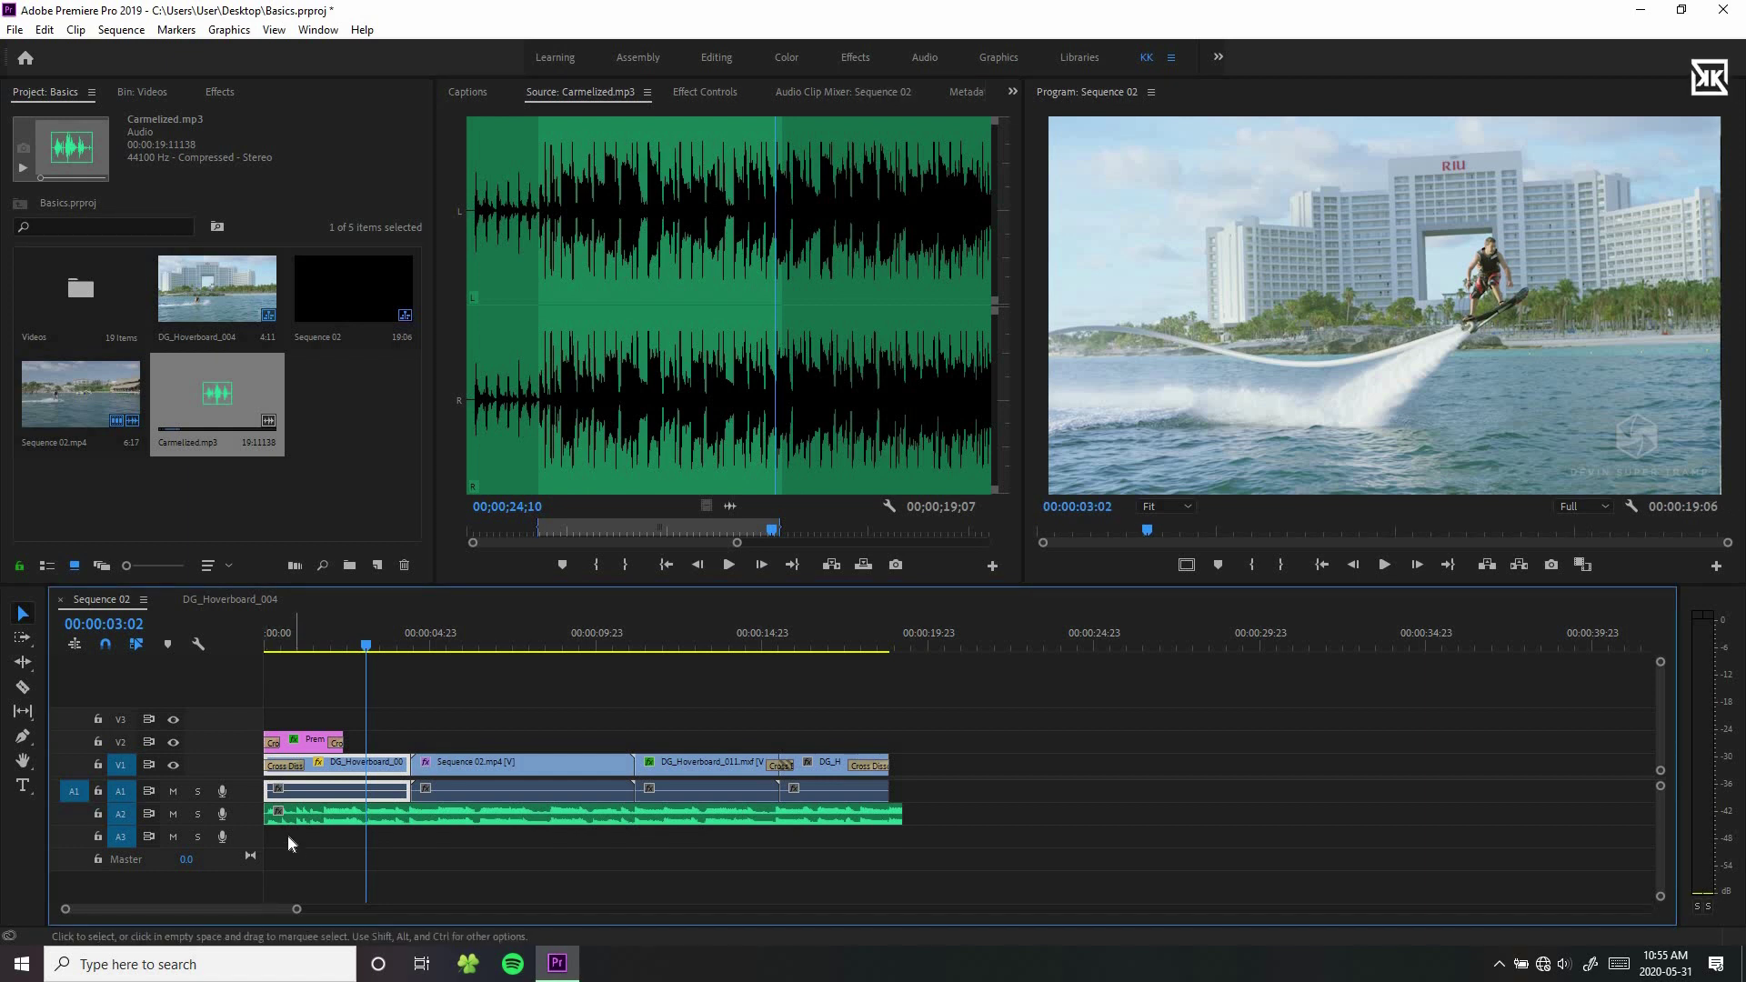
double_click(247, 811)
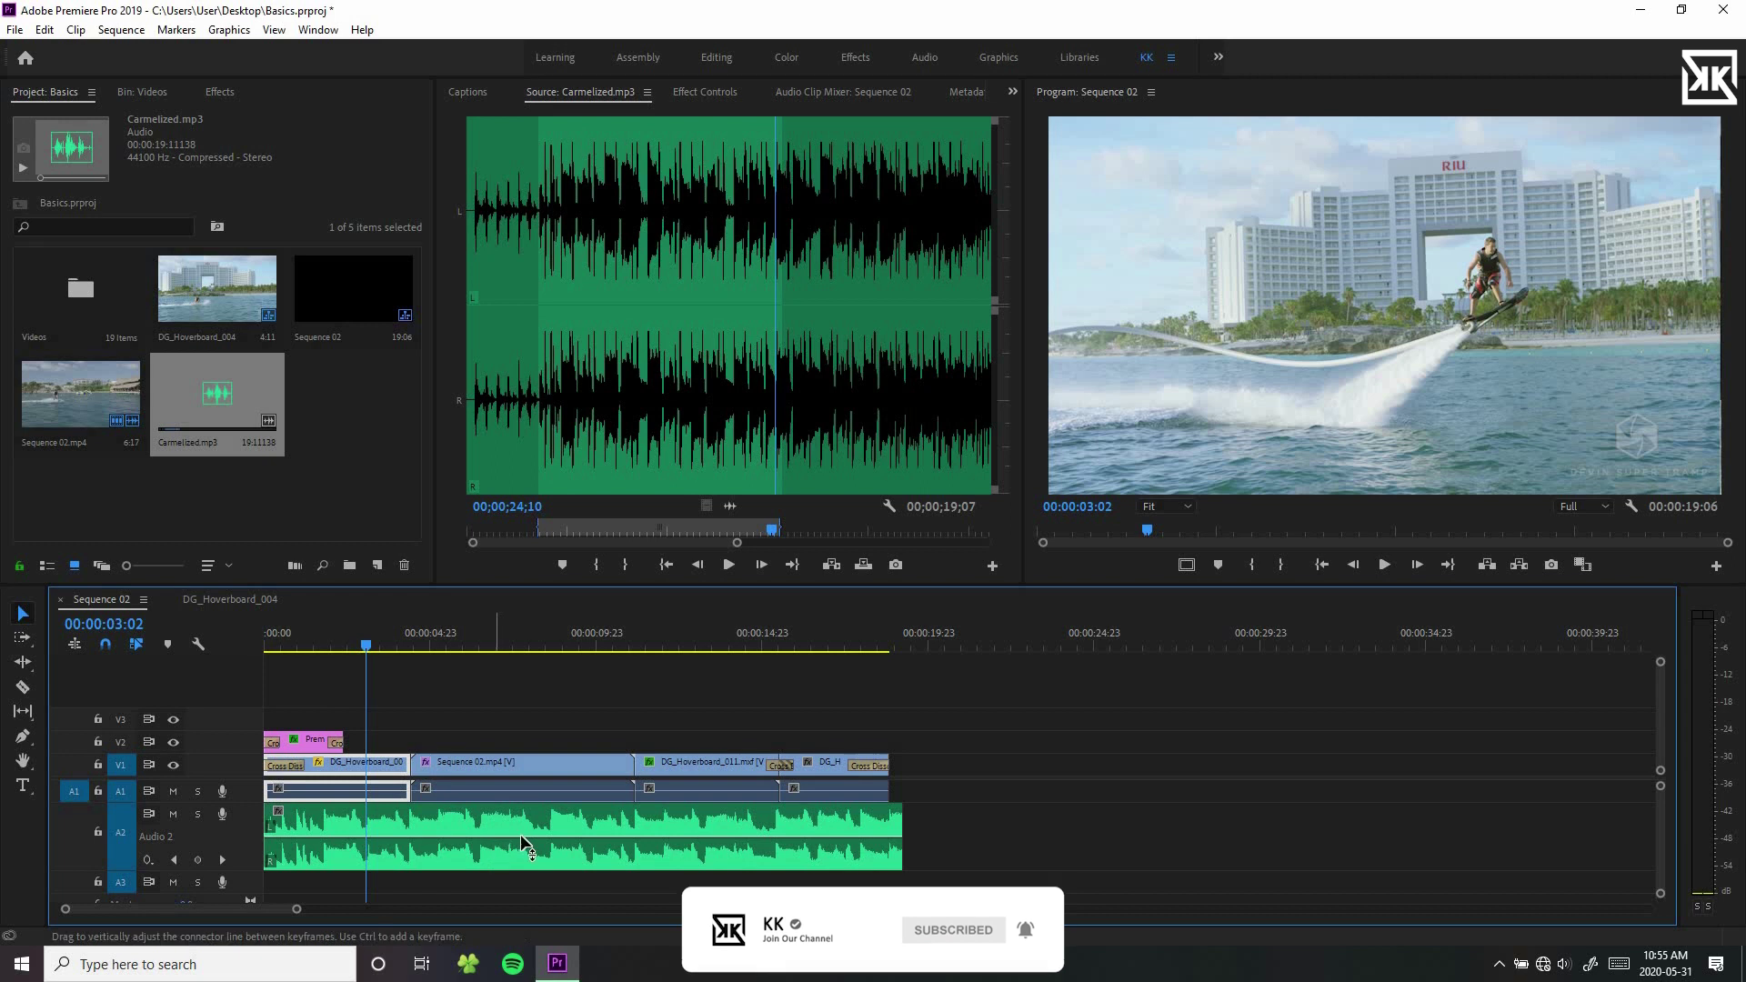
Step: Keyframe the music's volume level to fade in from -287.5 dB at the sequence start to 0.0 dB at 00:00:02:03
mouse_move(513, 837)
mouse_down()
mouse_move(528, 866)
mouse_move(529, 810)
mouse_move(529, 866)
mouse_move(513, 838)
mouse_up()
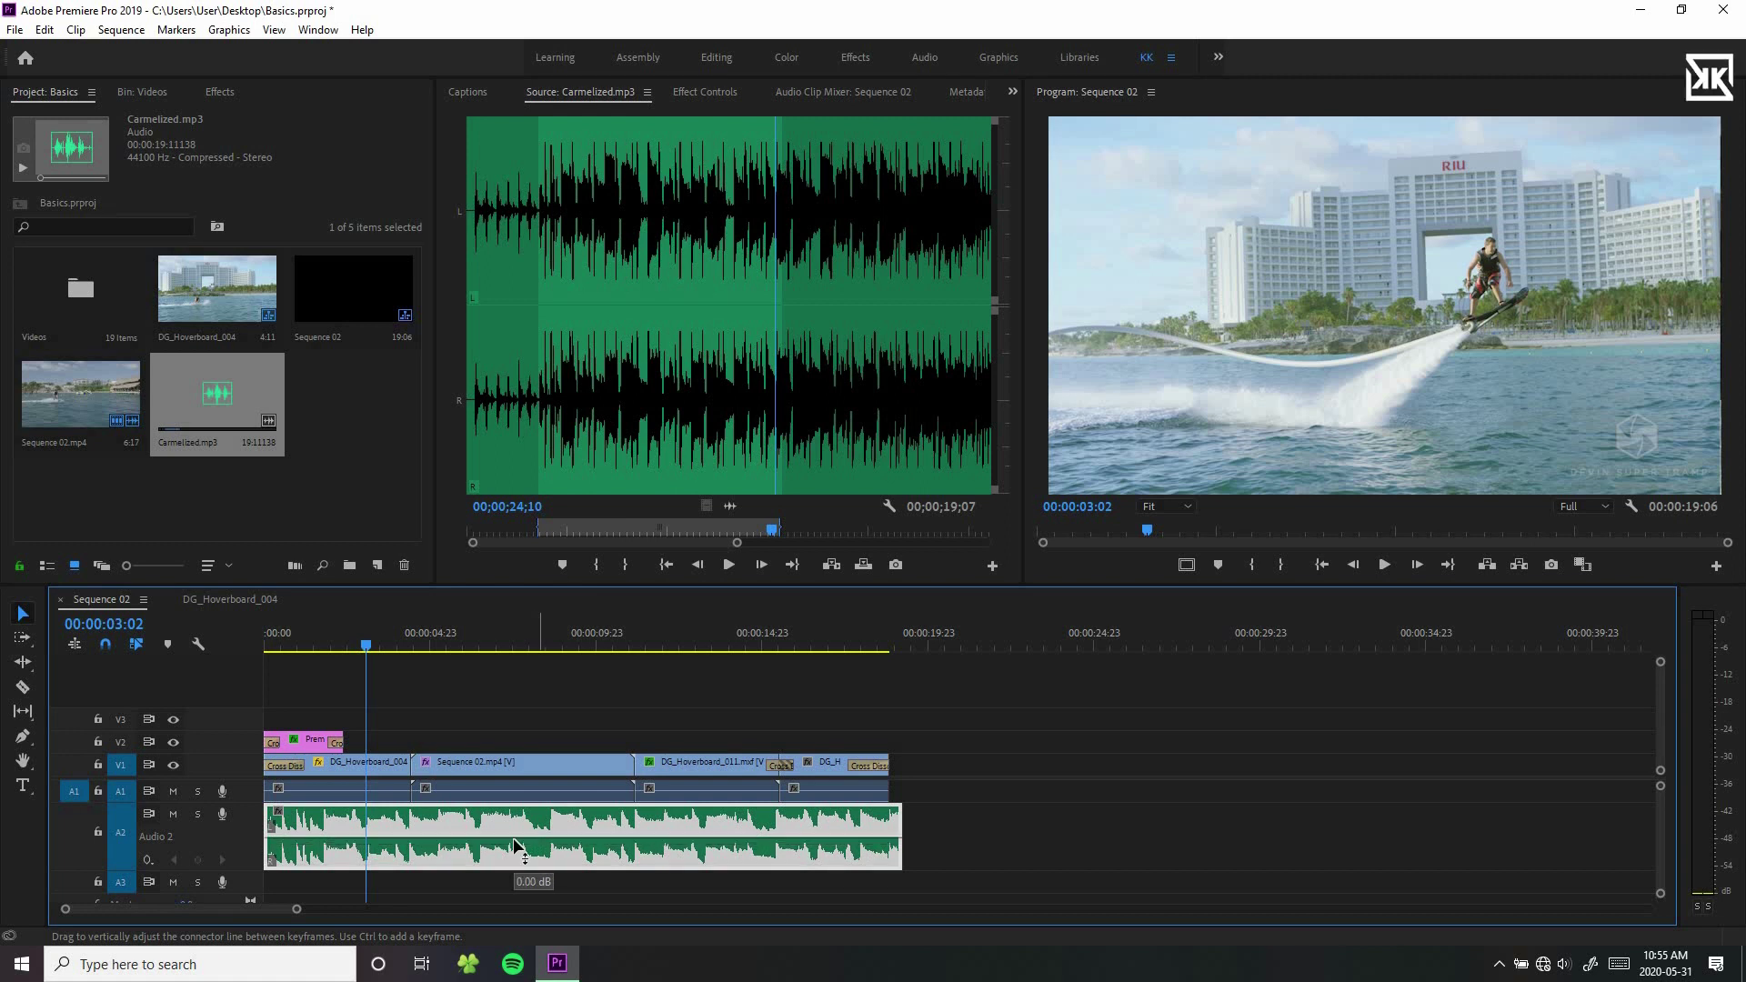
drag(366, 646, 323, 653)
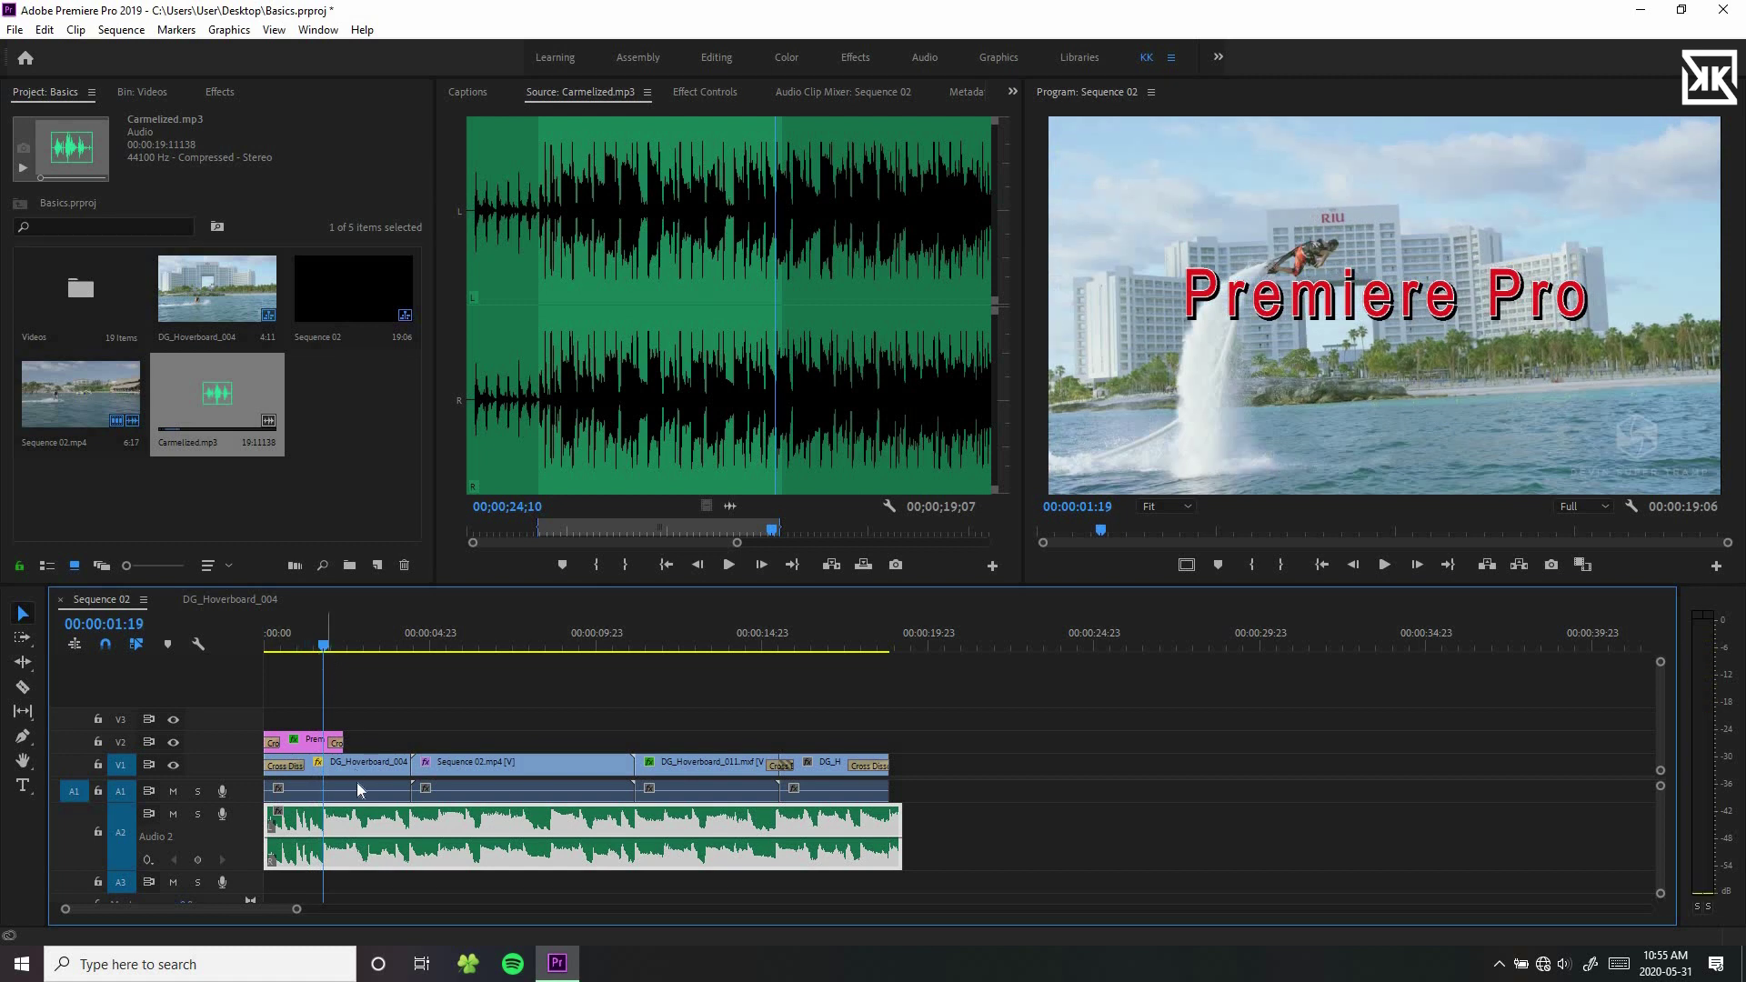
drag(325, 647, 335, 642)
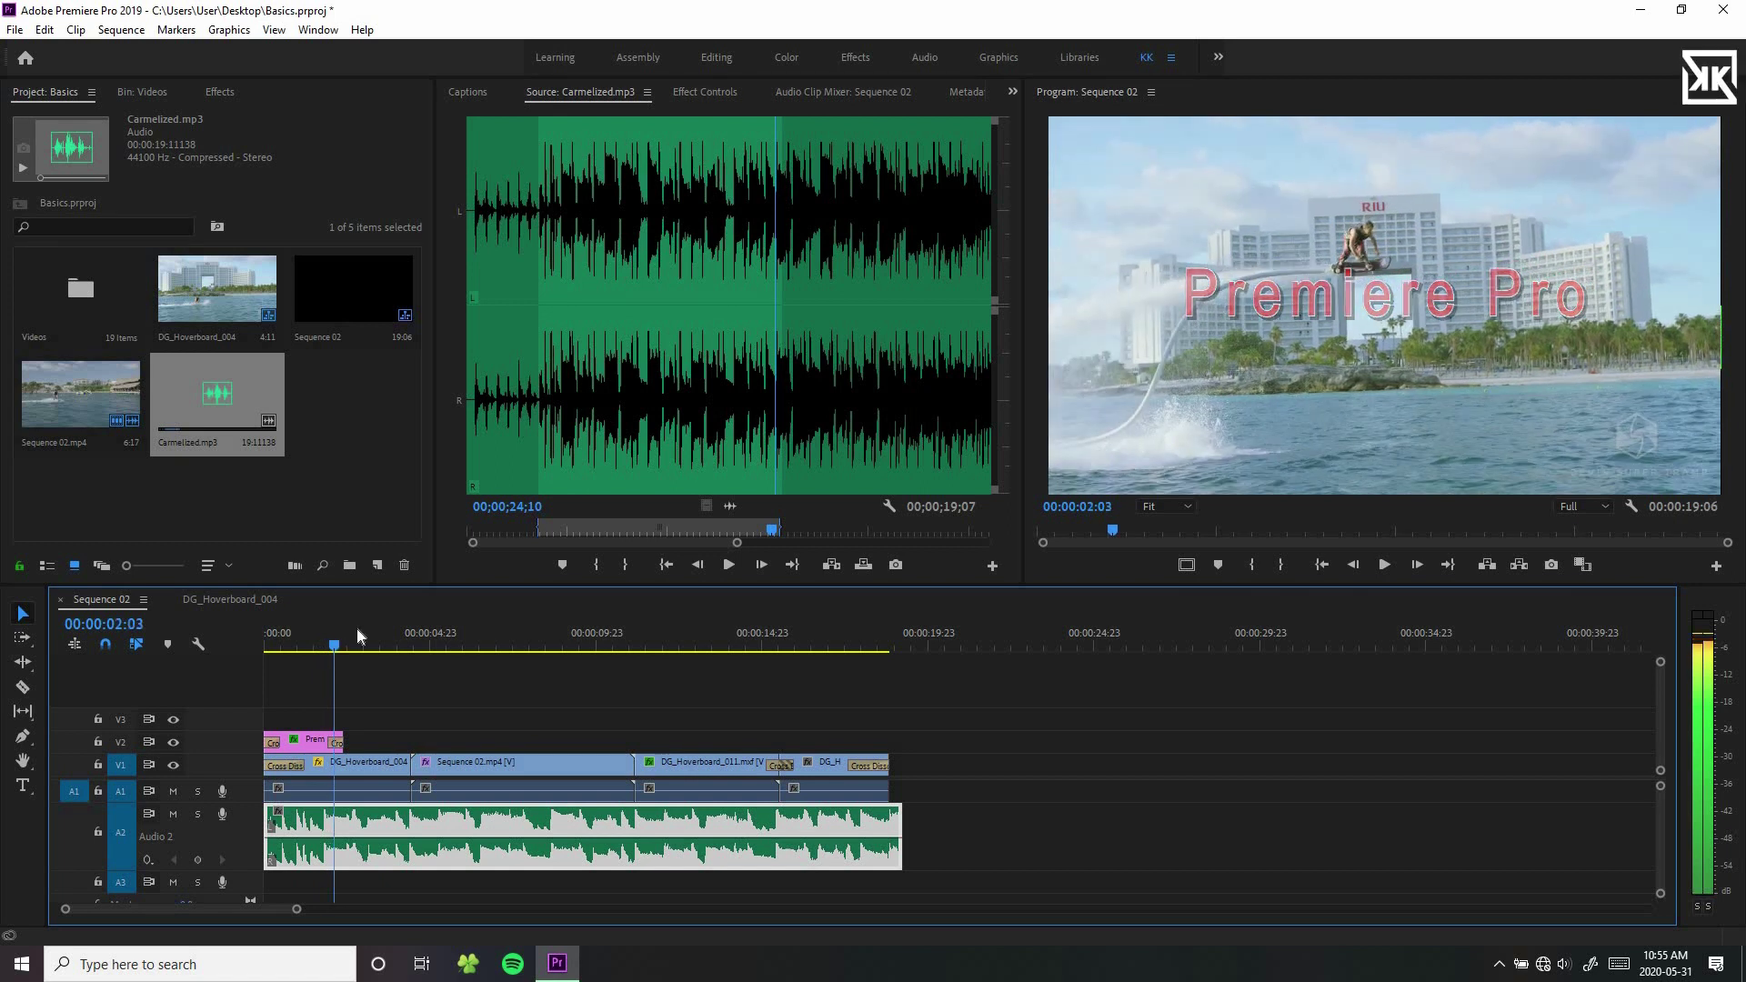
click(697, 95)
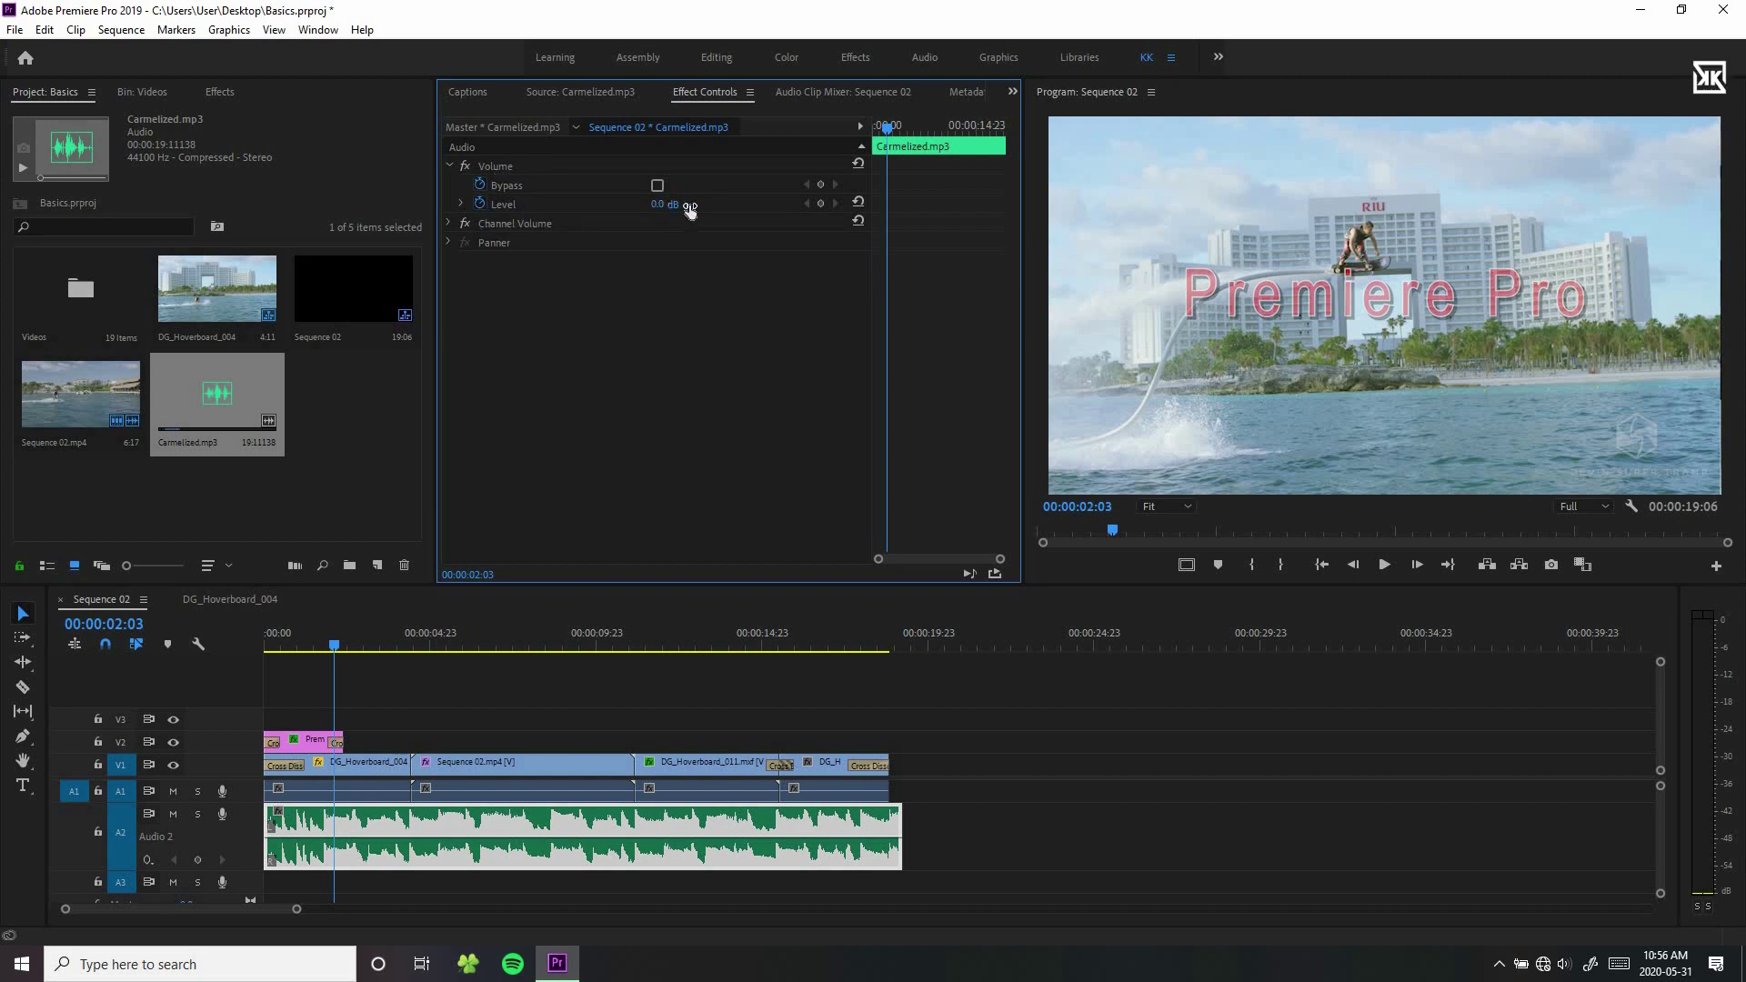
click(821, 202)
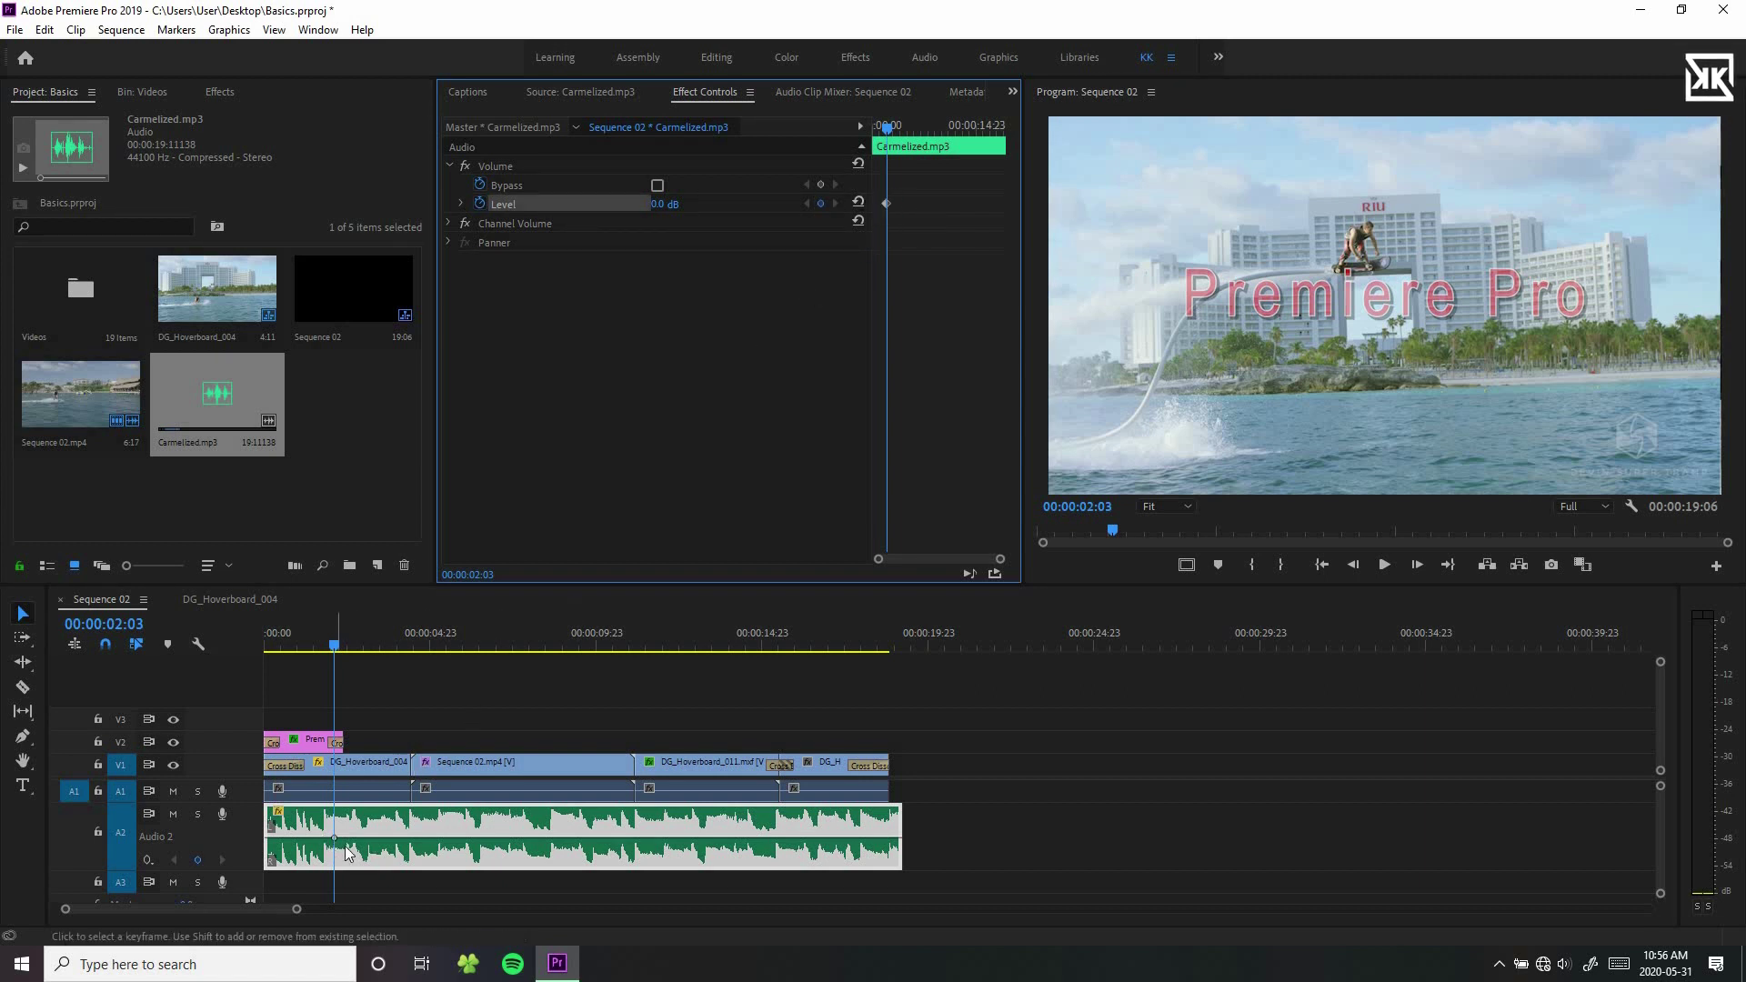
drag(326, 644, 249, 659)
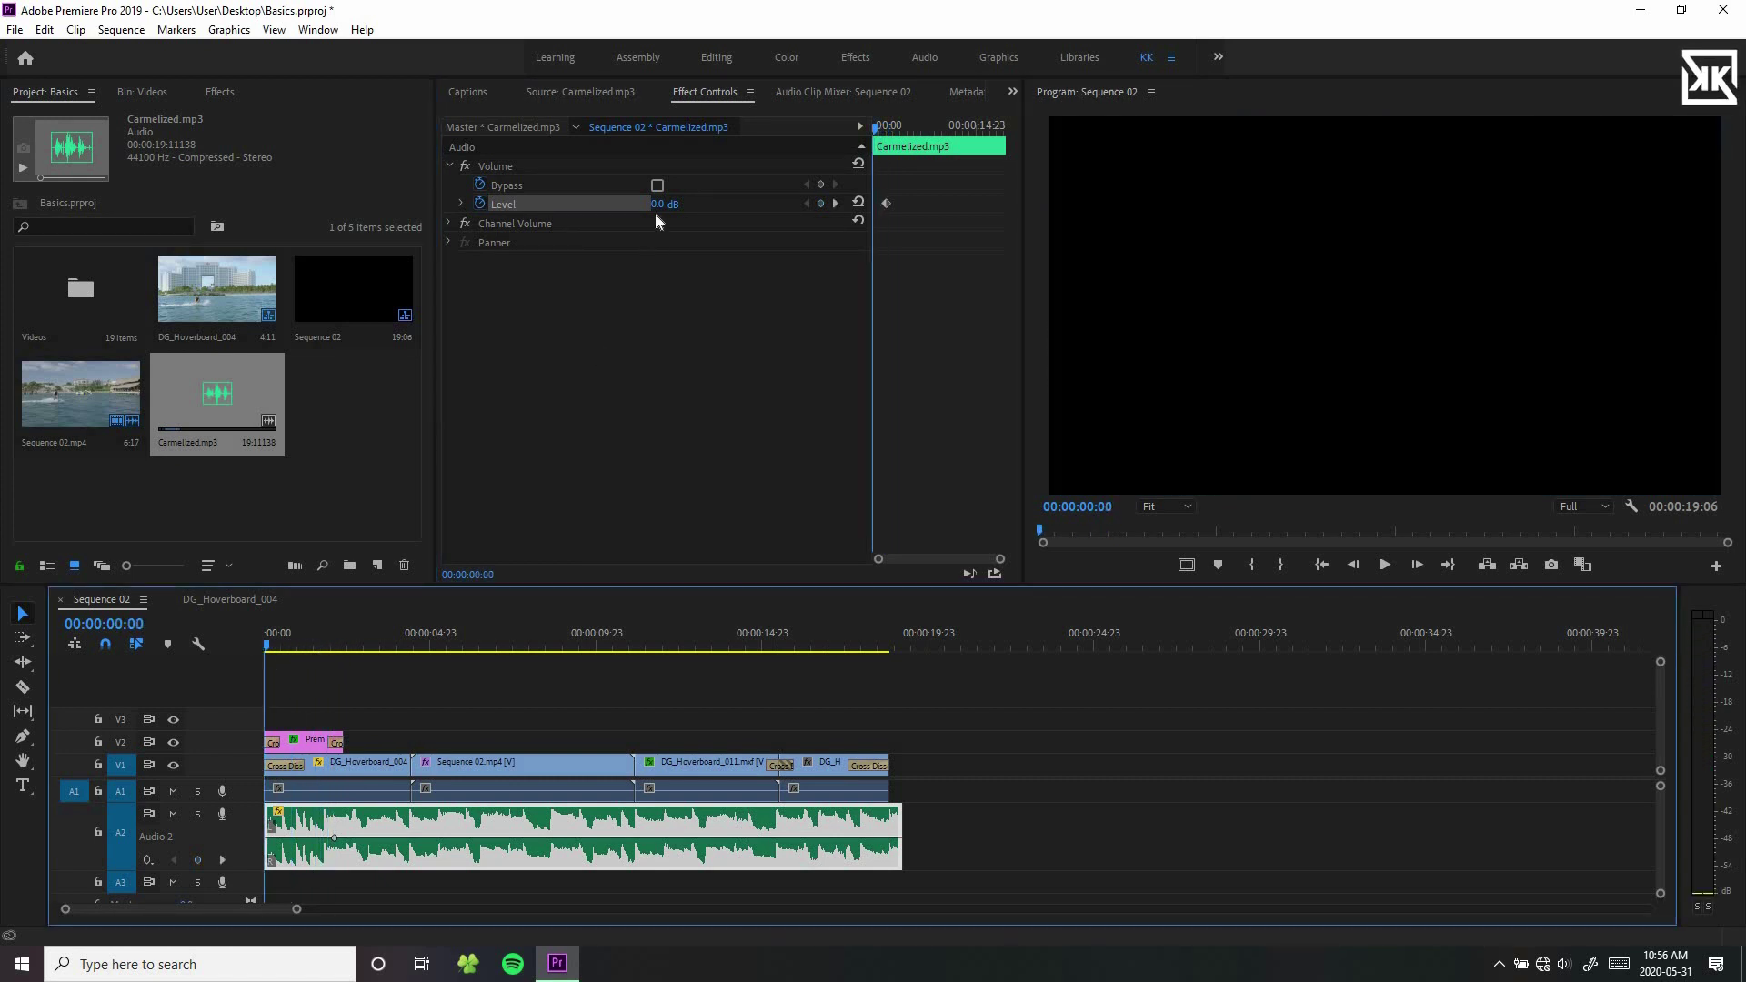
click(659, 205)
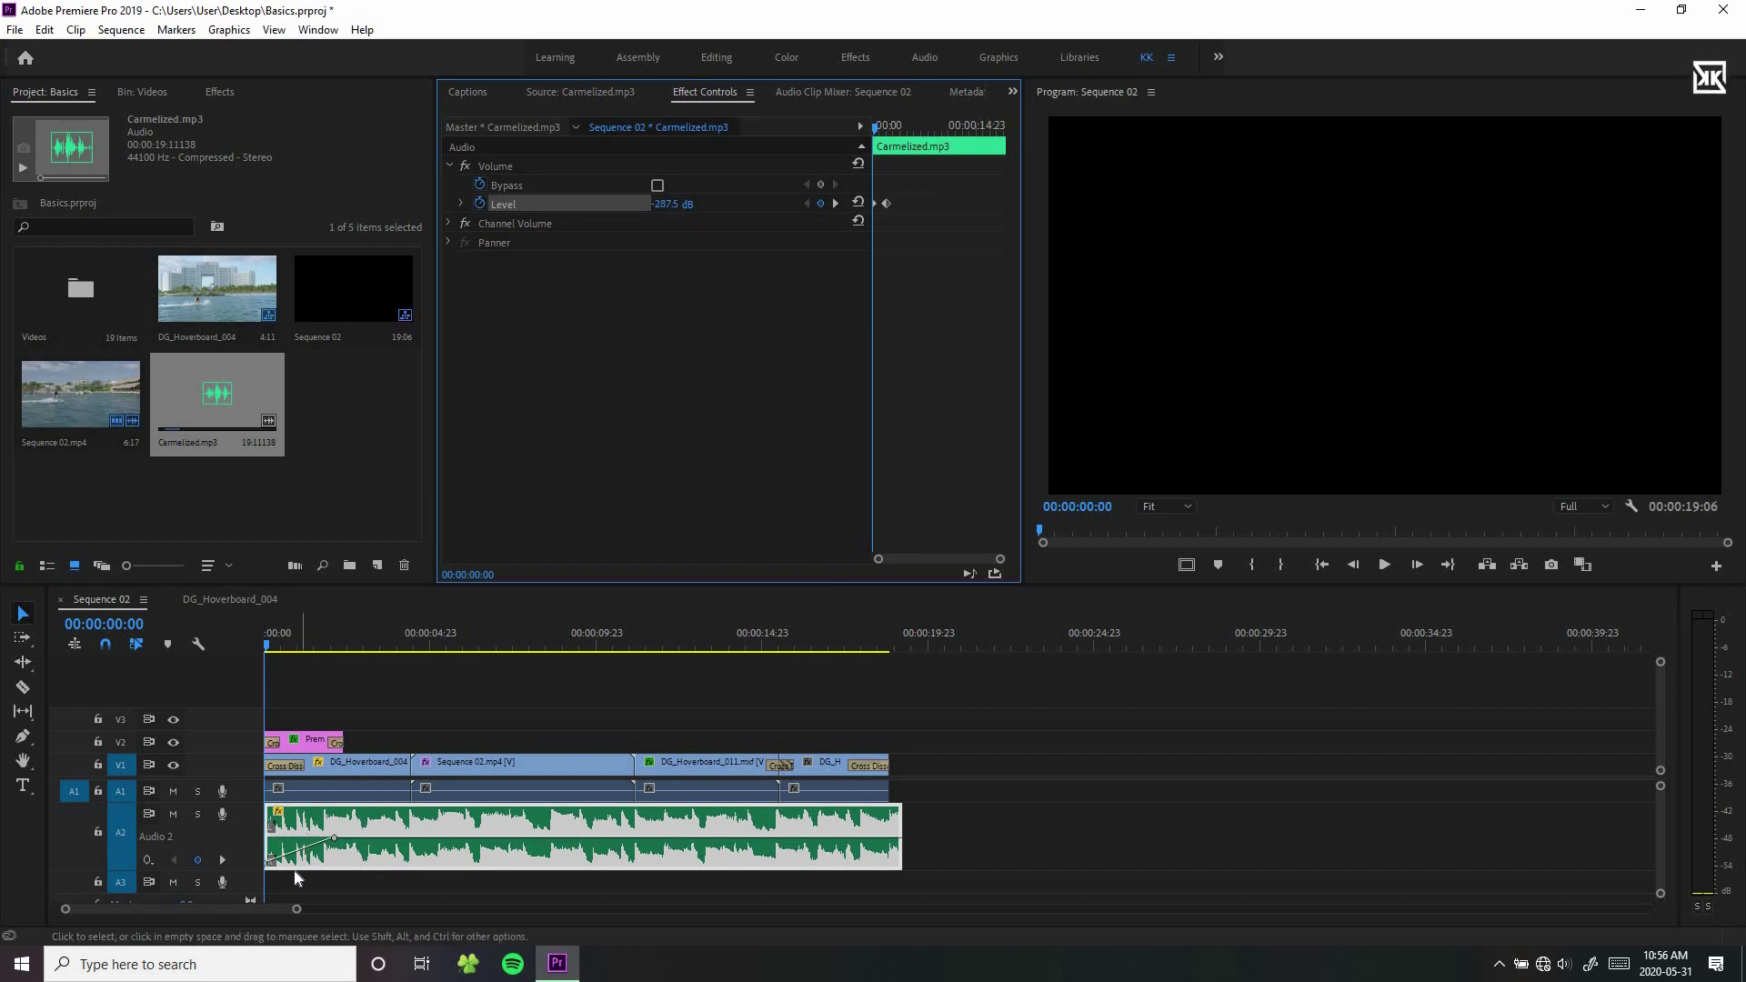
Step: Play the opening of Sequence 02 twice from the start to check the music's fade-in
click(270, 642)
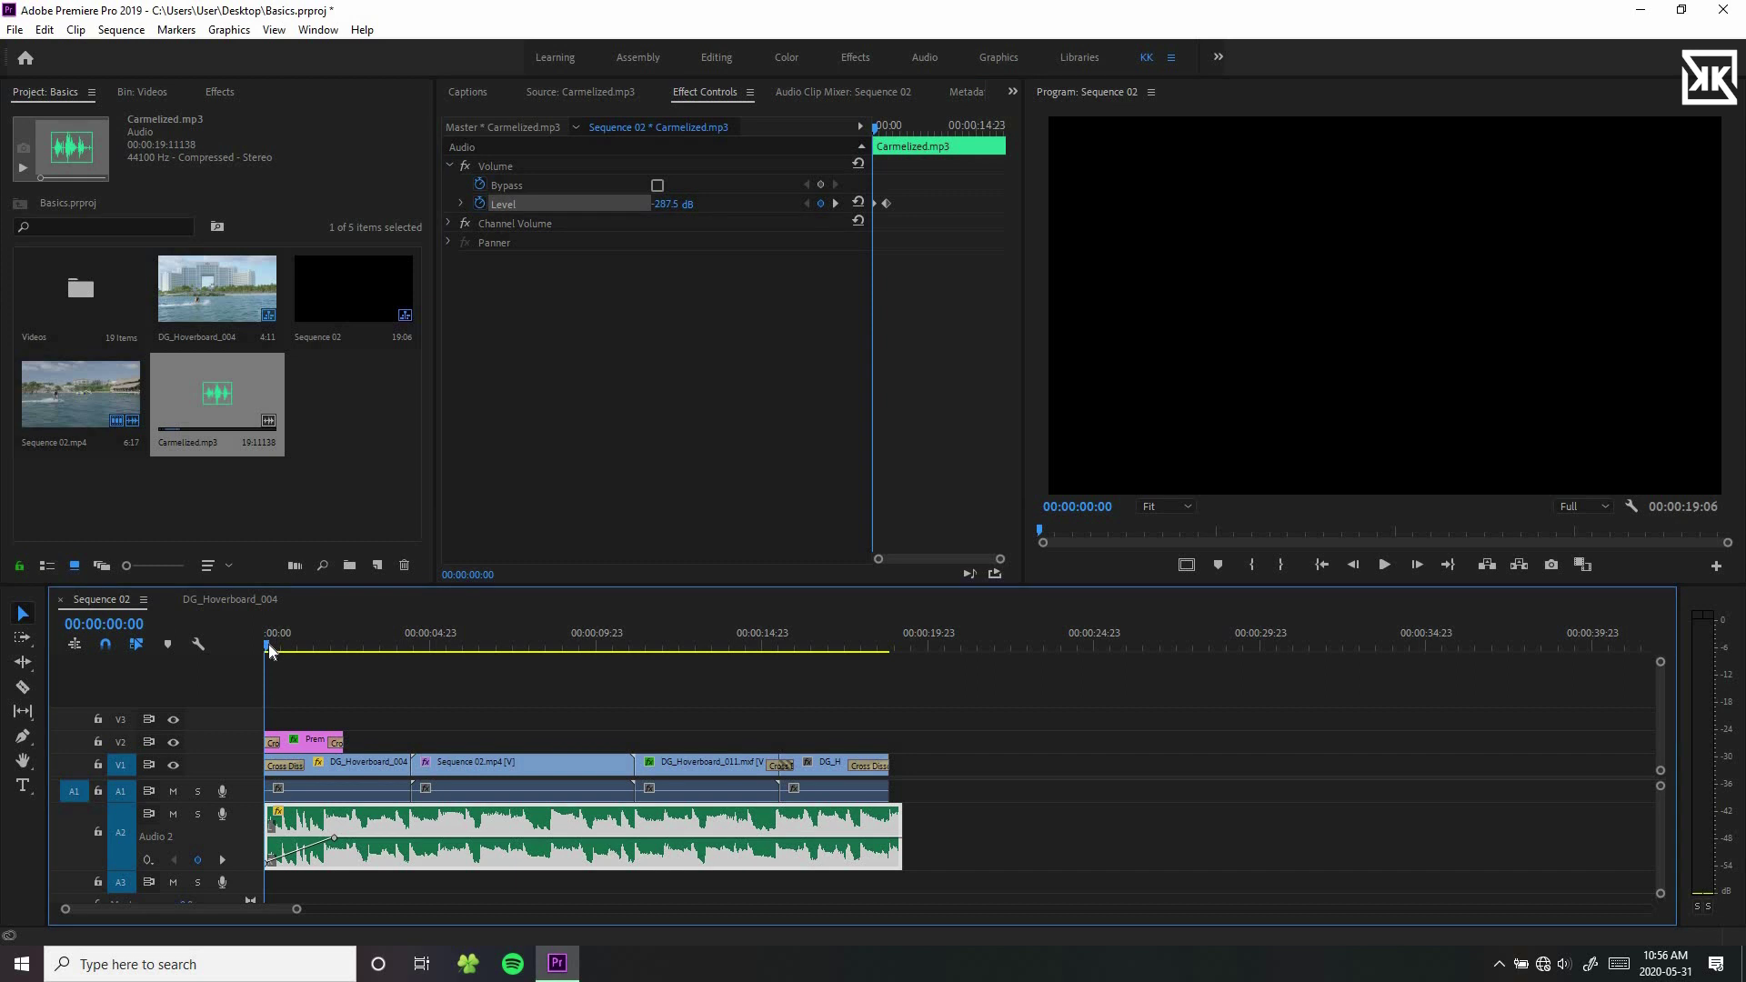
key(space)
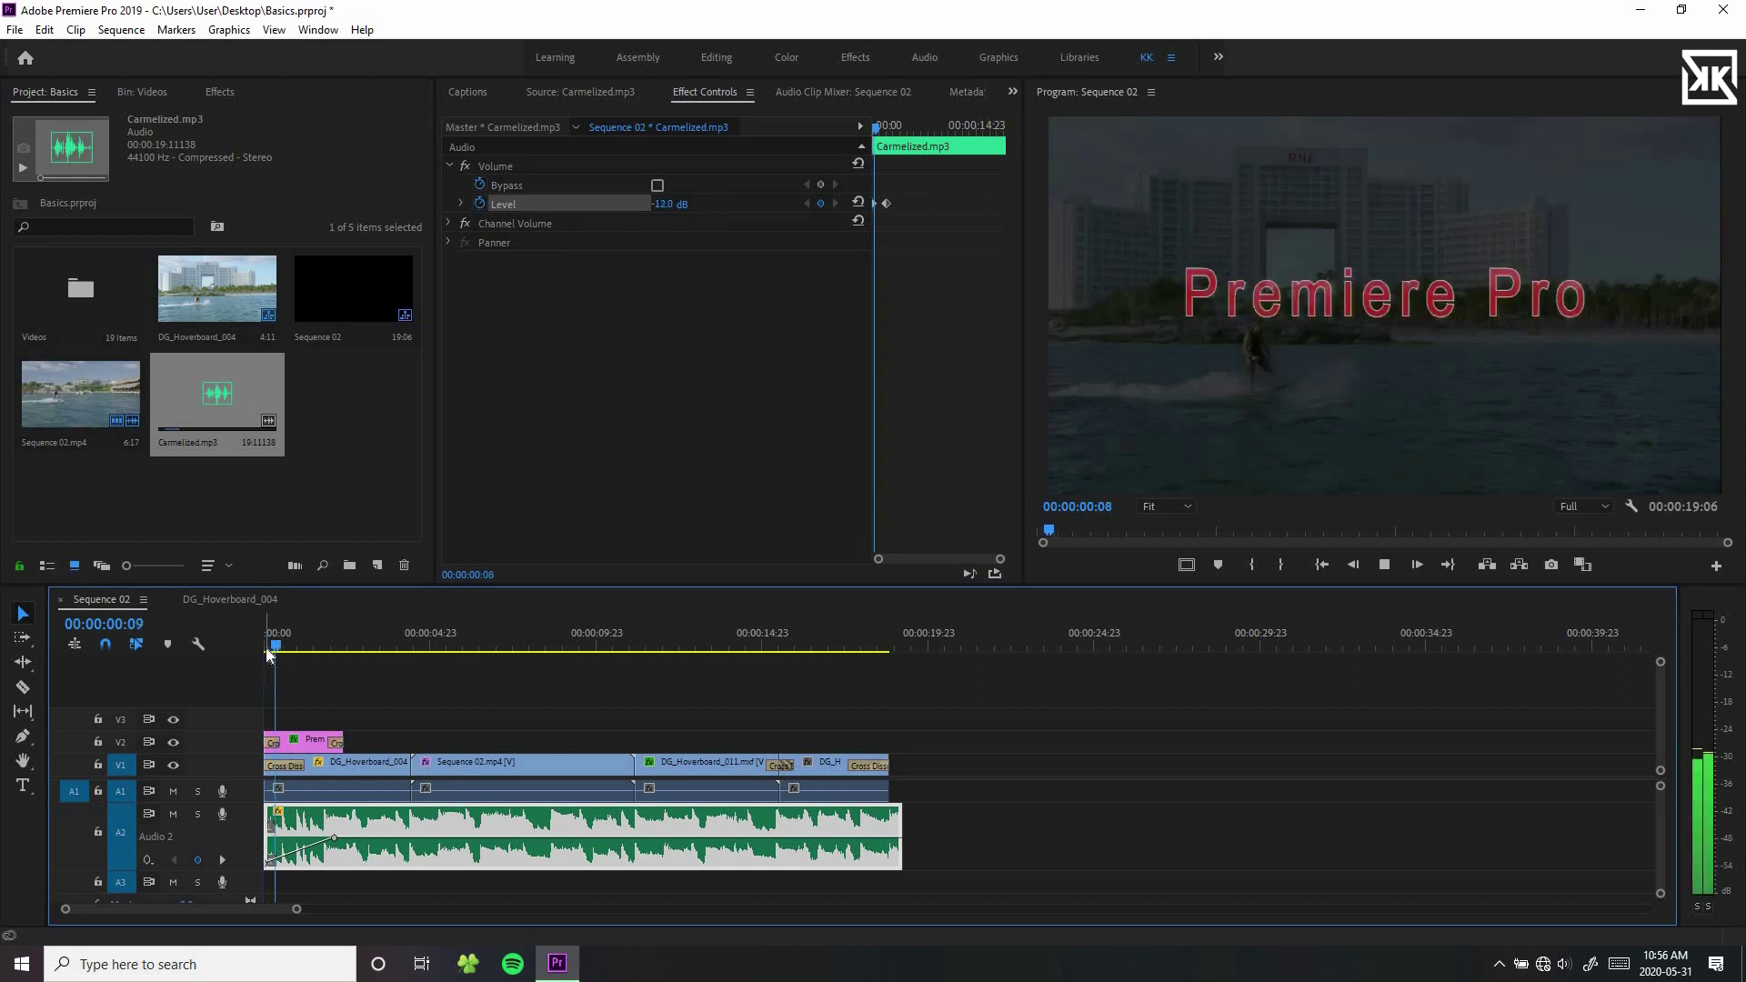
key(space)
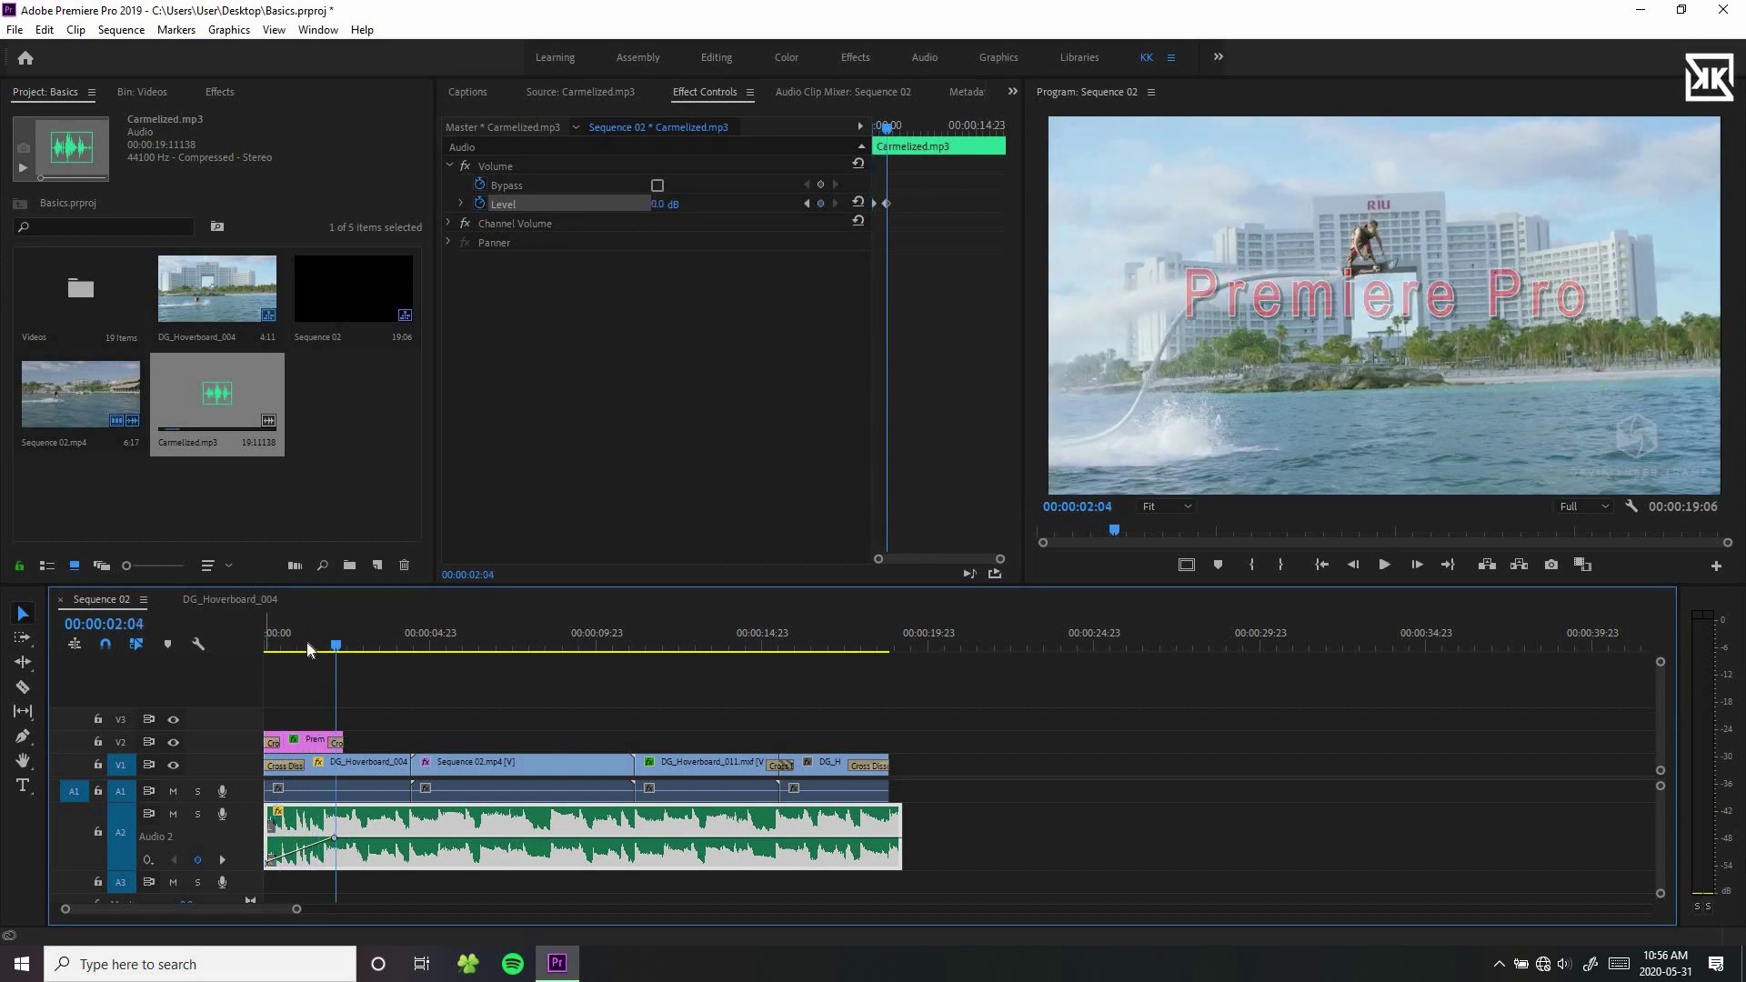
click(287, 648)
key(Left)
key(Left)
key(Left)
key(Left)
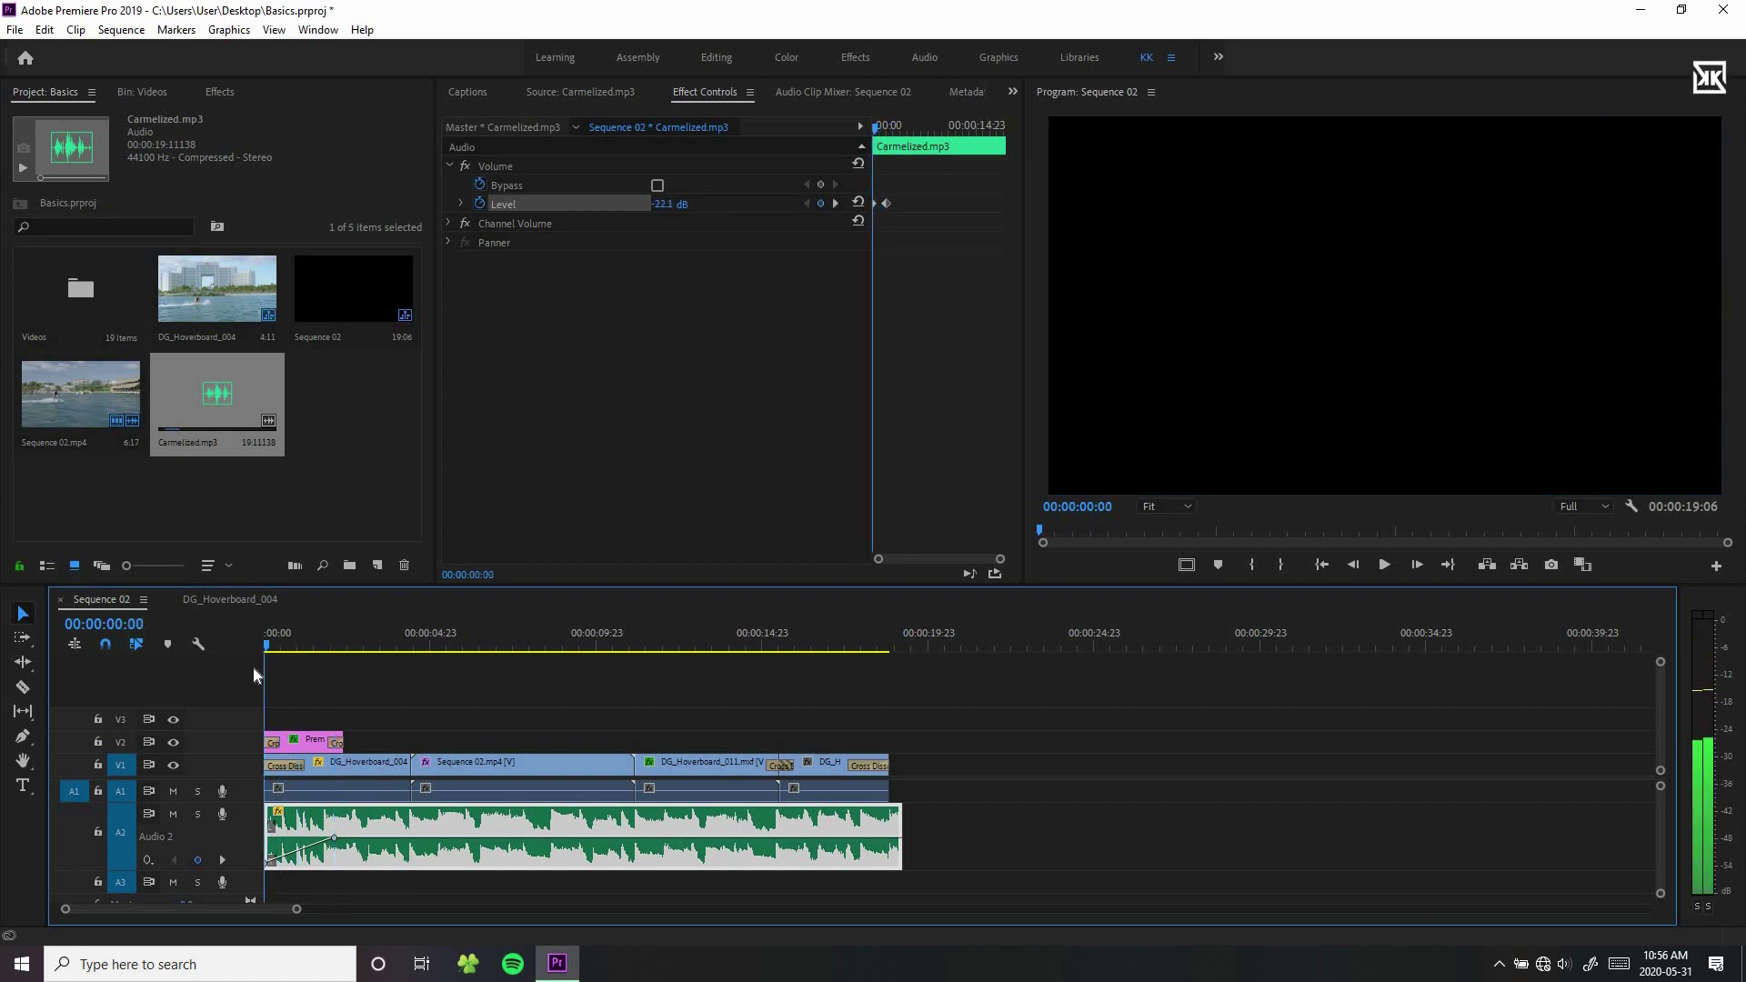
key(space)
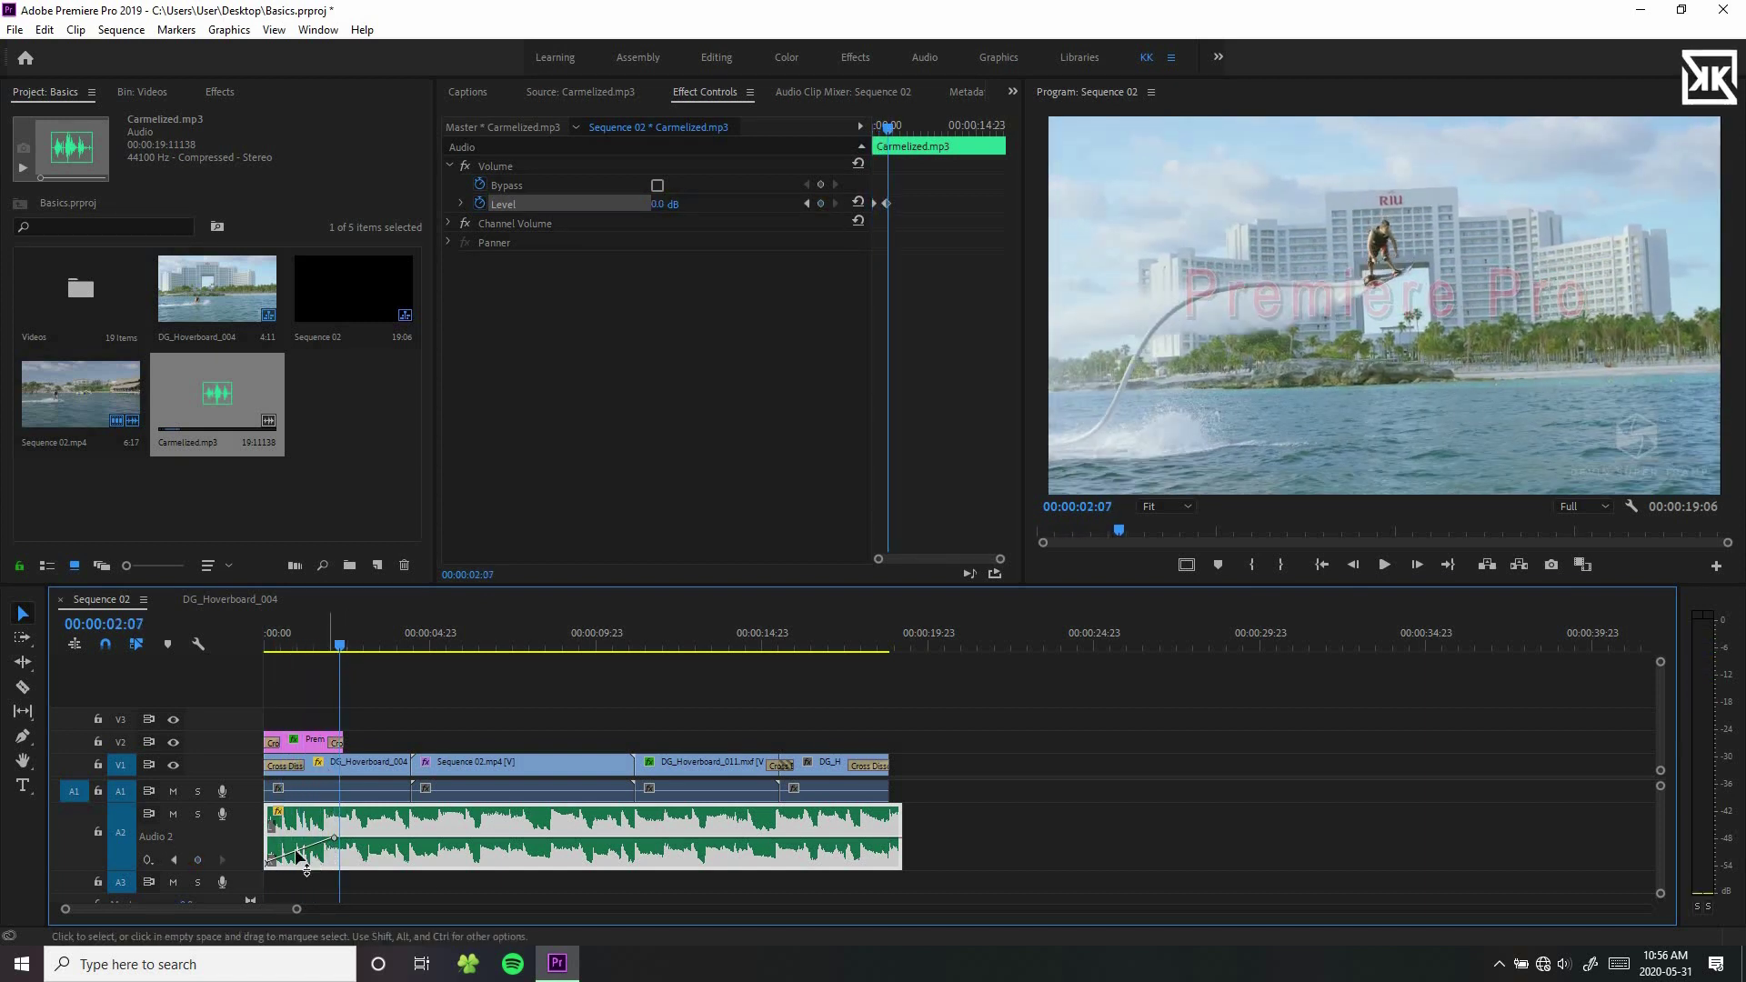
Step: Add a music level keyframe at 00:00:04:07 and set the level to 5 dB at 00:00:05:07
drag(343, 654, 411, 657)
click(821, 203)
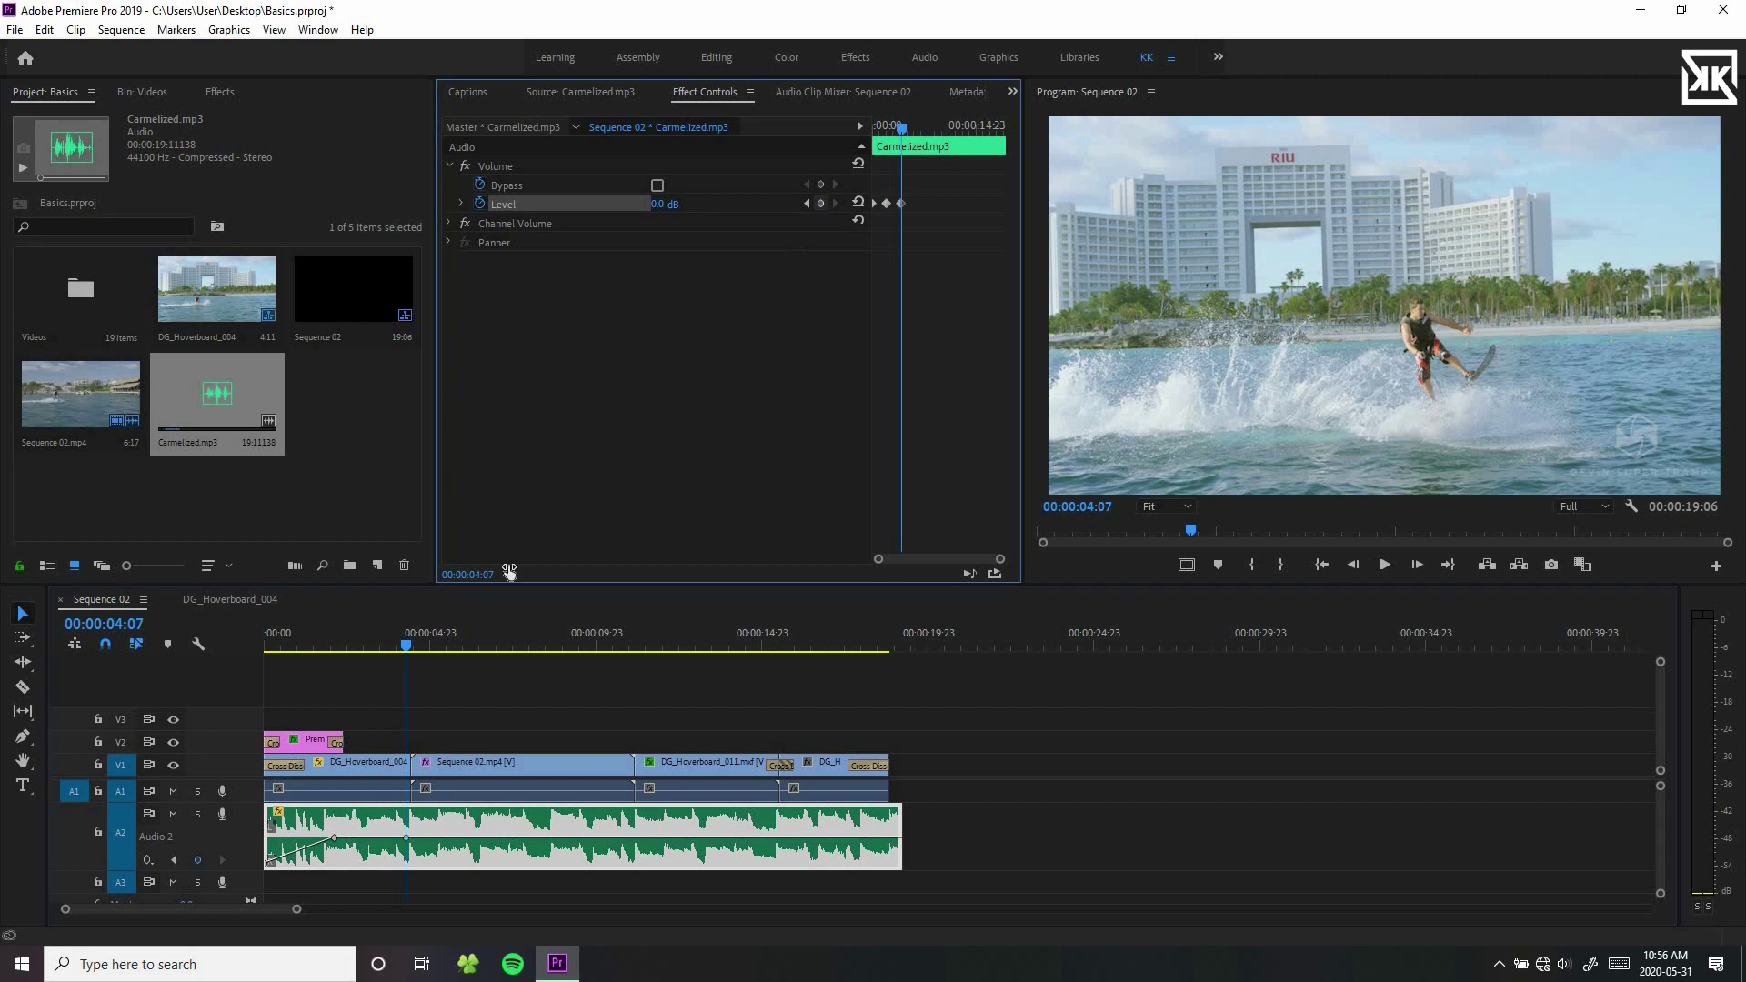
click(408, 642)
key(space)
key(space)
click(678, 199)
text(5)
key(Return)
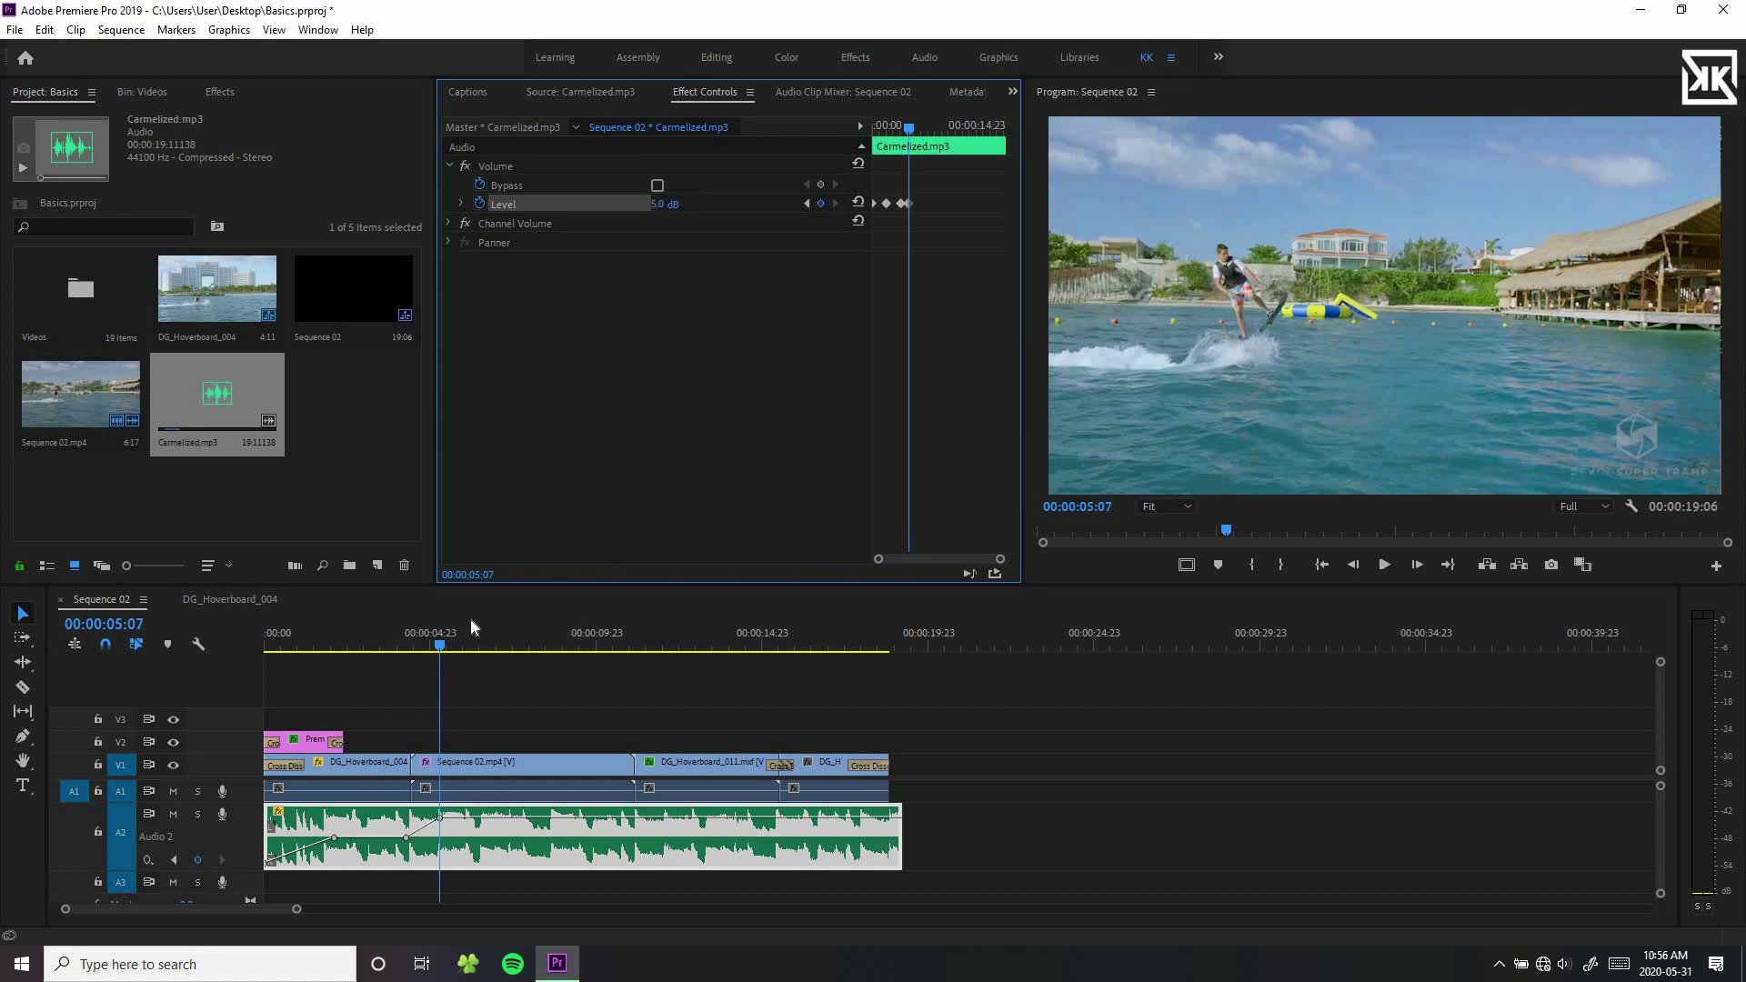
Step: Lower the music's volume line after the last keyframe to about 3.9 dB and reposition the two middle keyframes to create a volume dip
drag(495, 648, 555, 655)
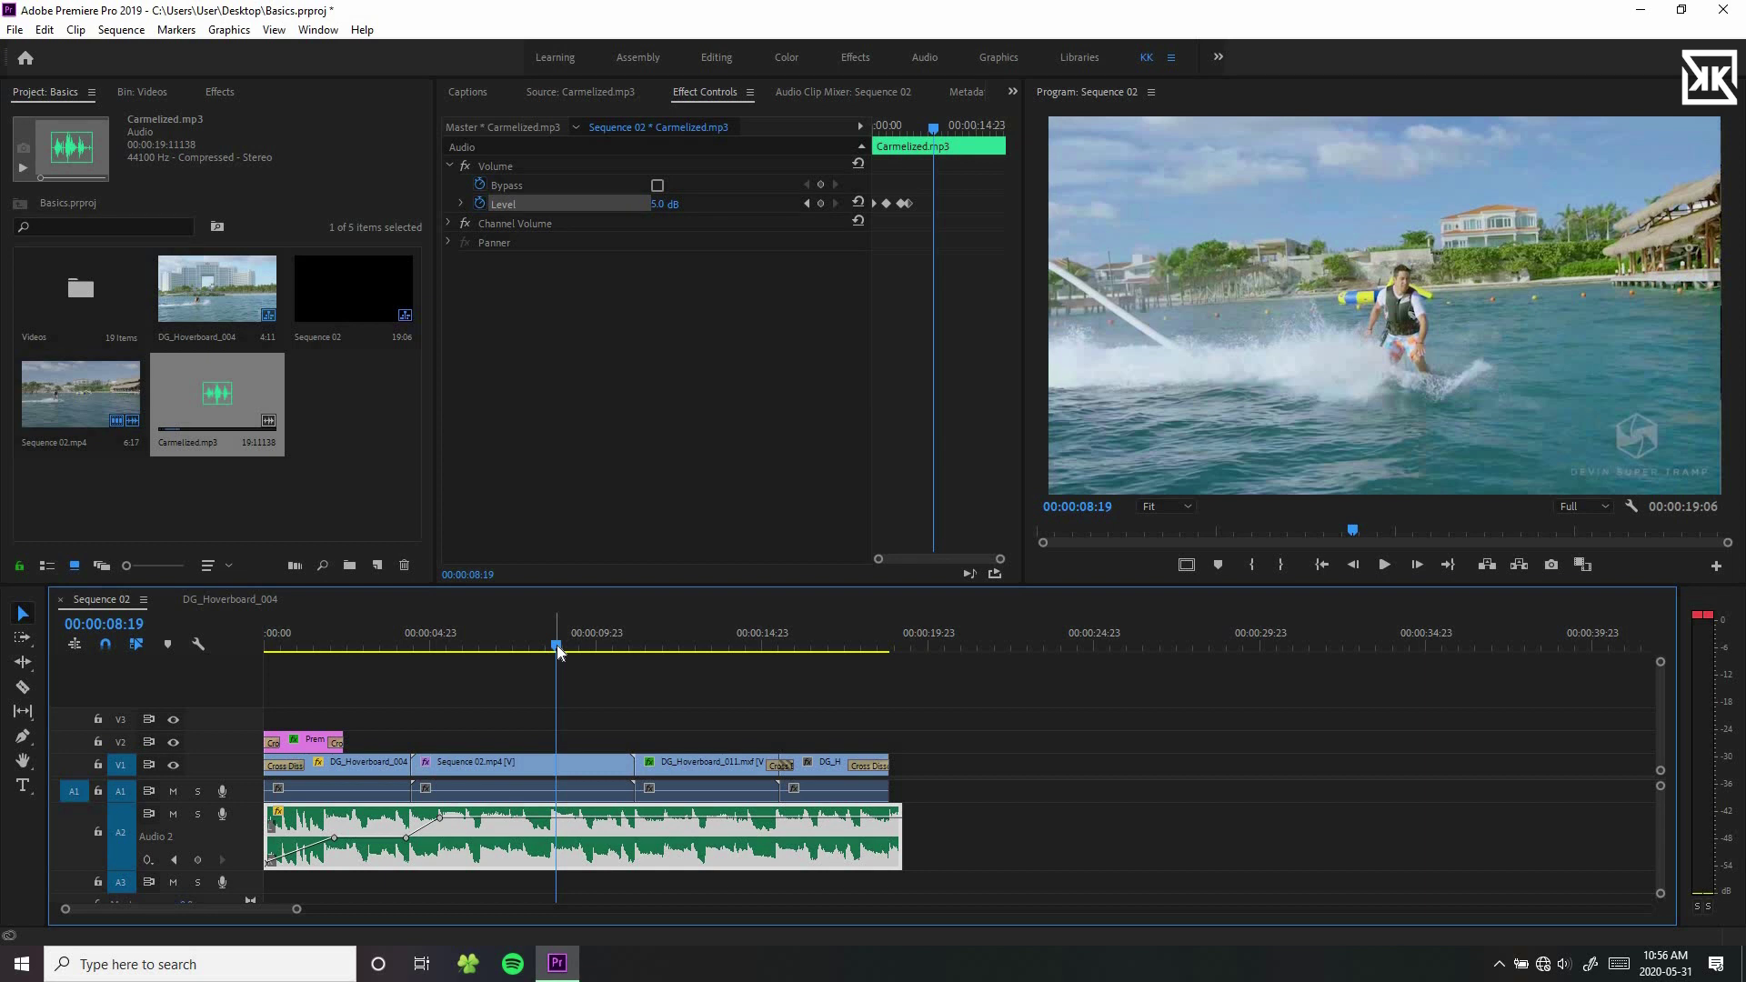
drag(370, 837, 370, 839)
drag(494, 816, 497, 824)
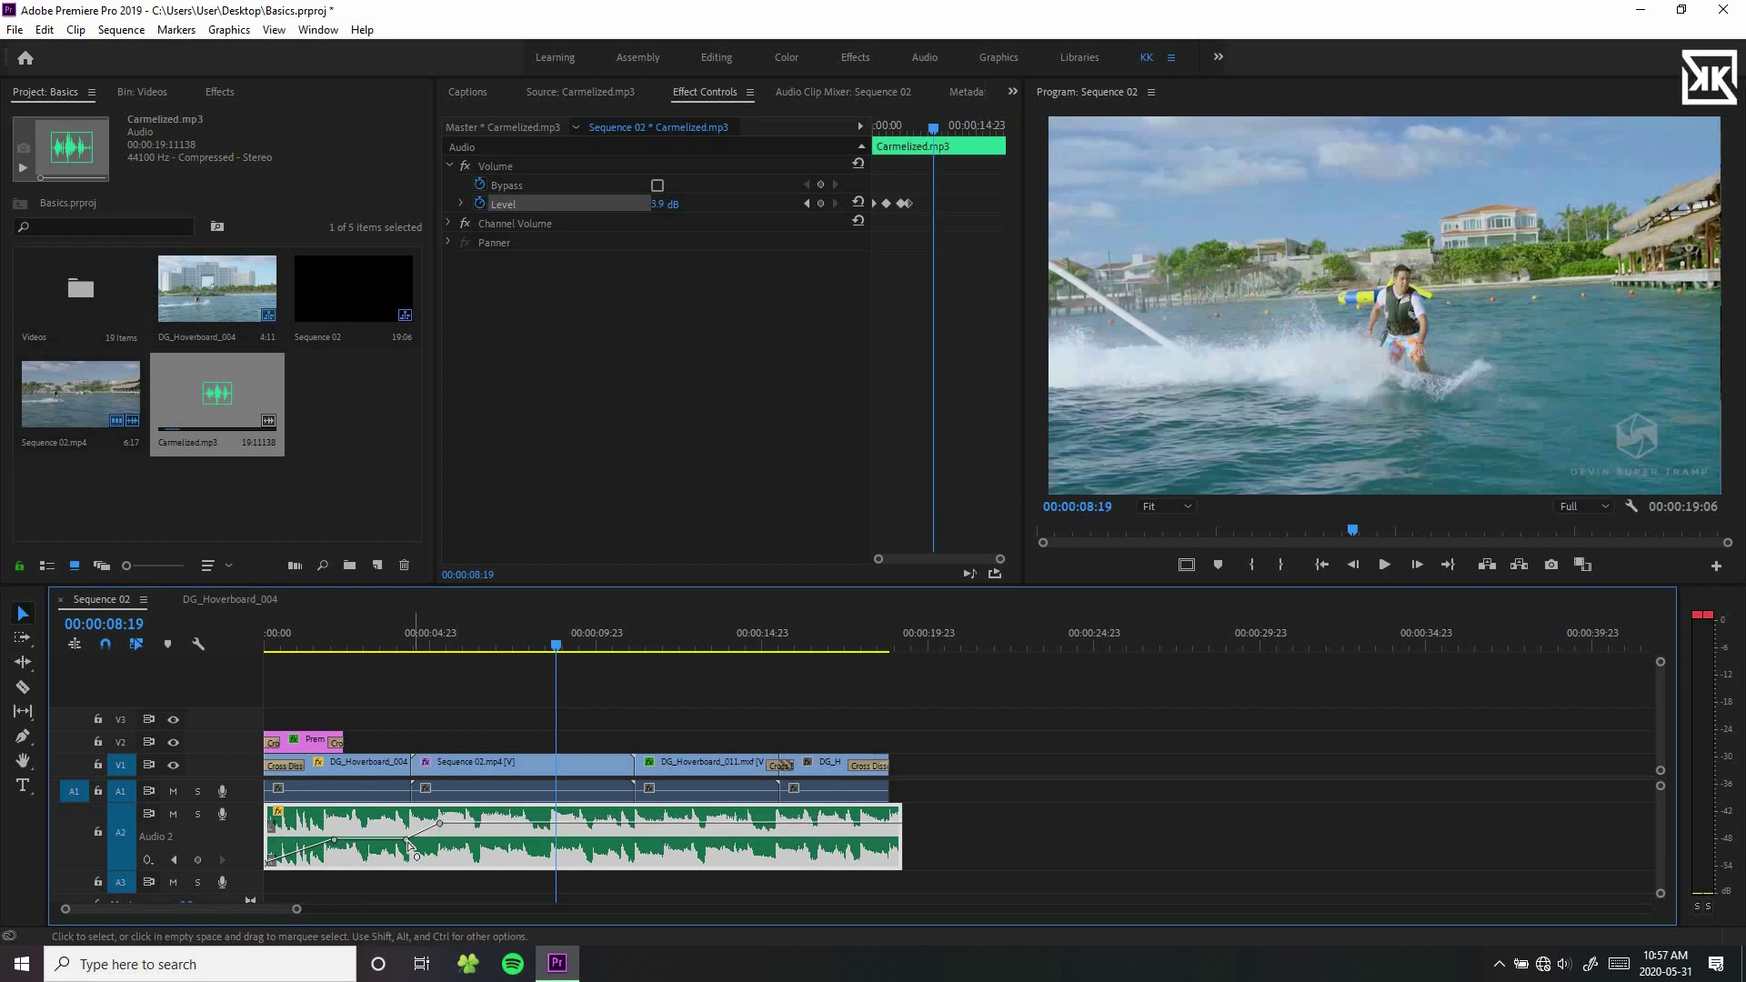
mouse_move(408, 846)
drag(407, 840, 326, 835)
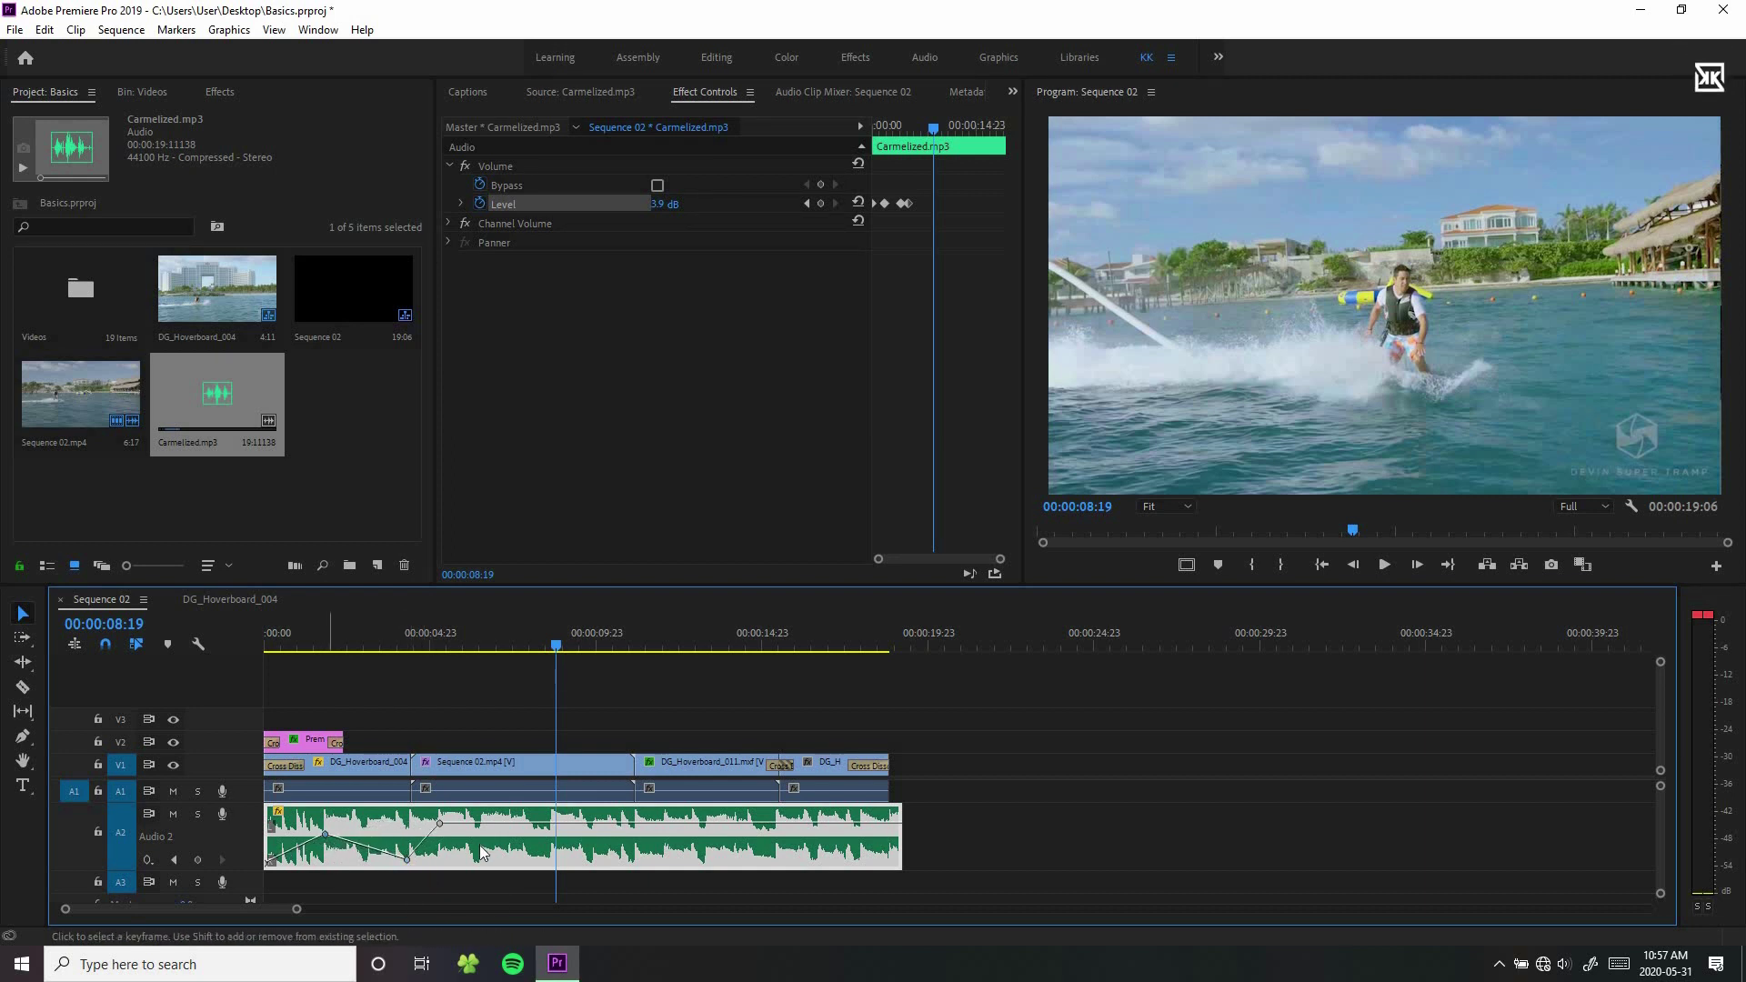
Step: Trim the end of the music clip to match the end of the video at 00:00:18:20
drag(557, 647, 778, 706)
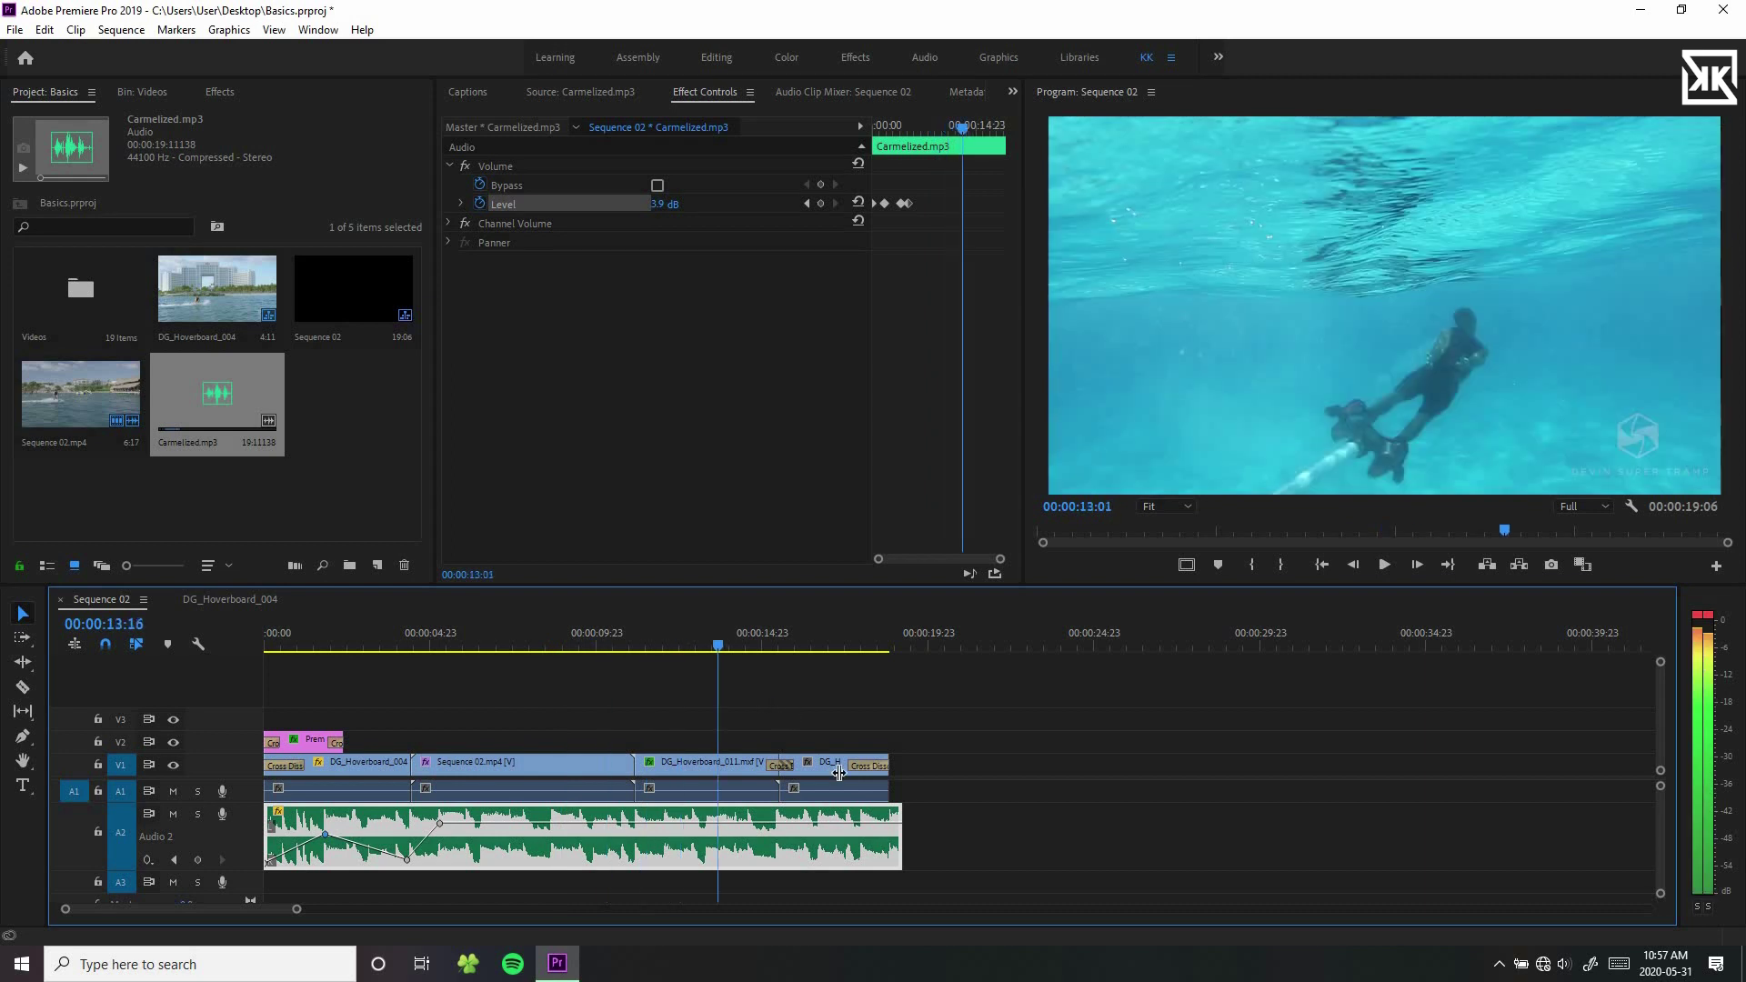
drag(887, 838, 875, 840)
key(space)
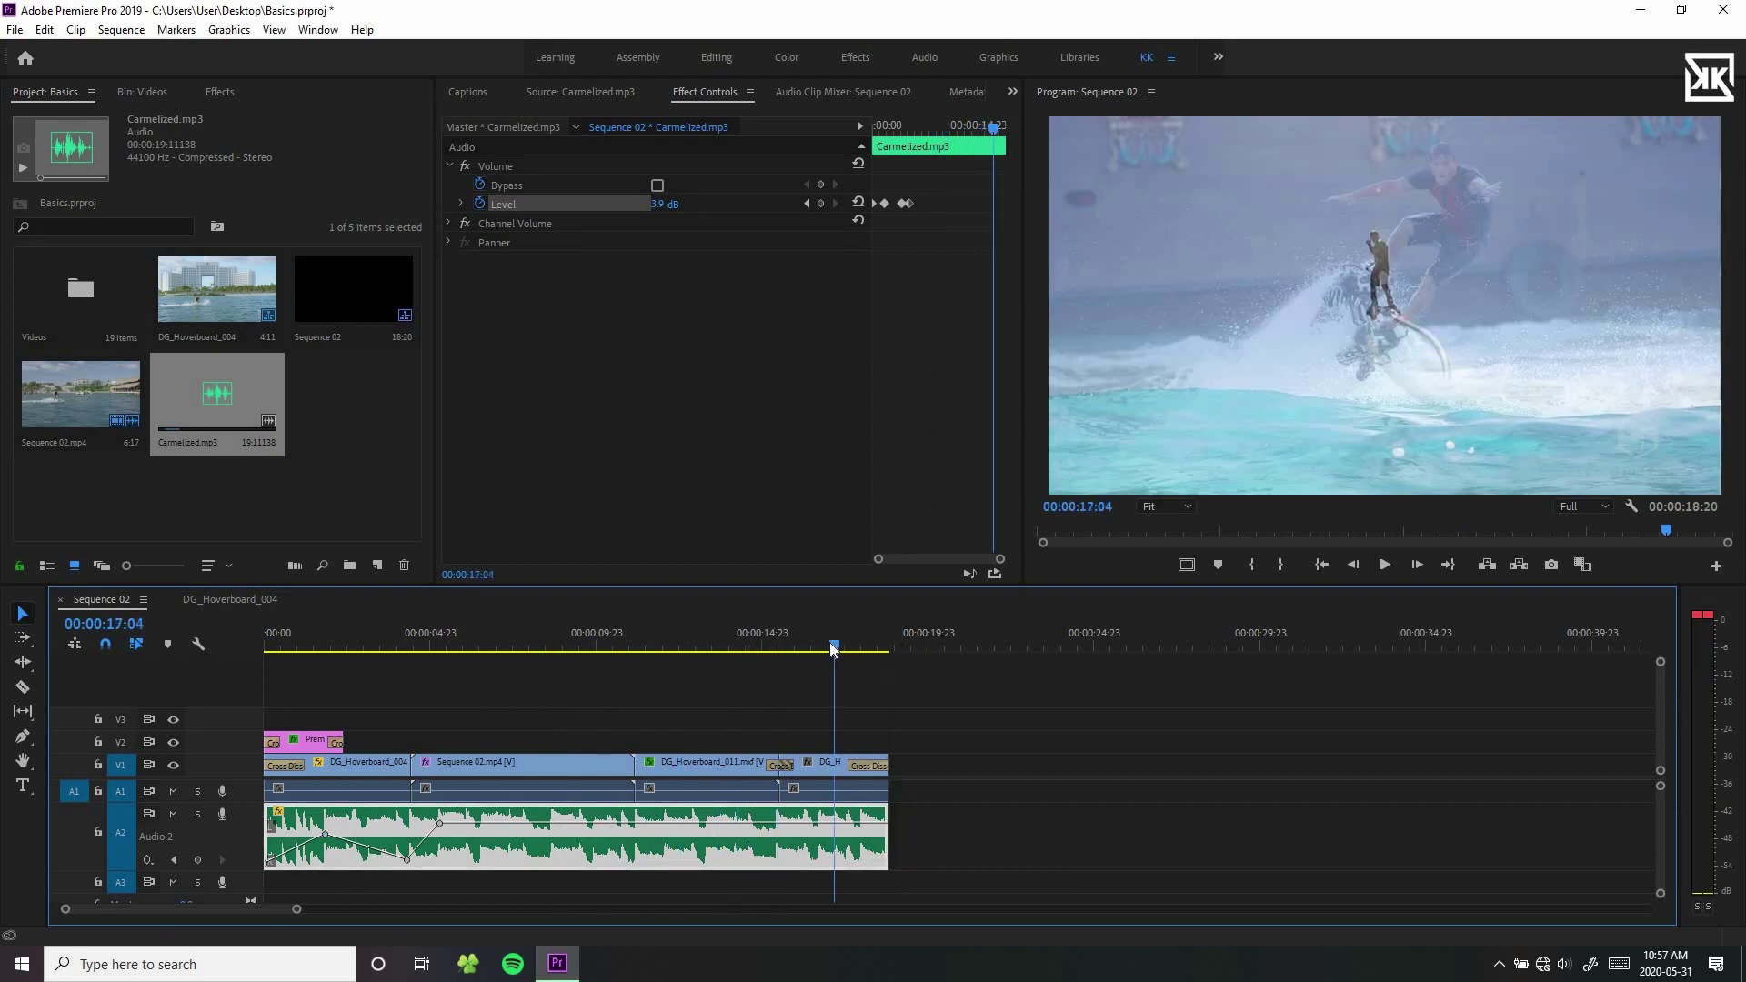
Step: Fade out the music with a level keyframe at 00:00:16:21 and a level of -287.5 dB at 00:00:18:20
click(822, 204)
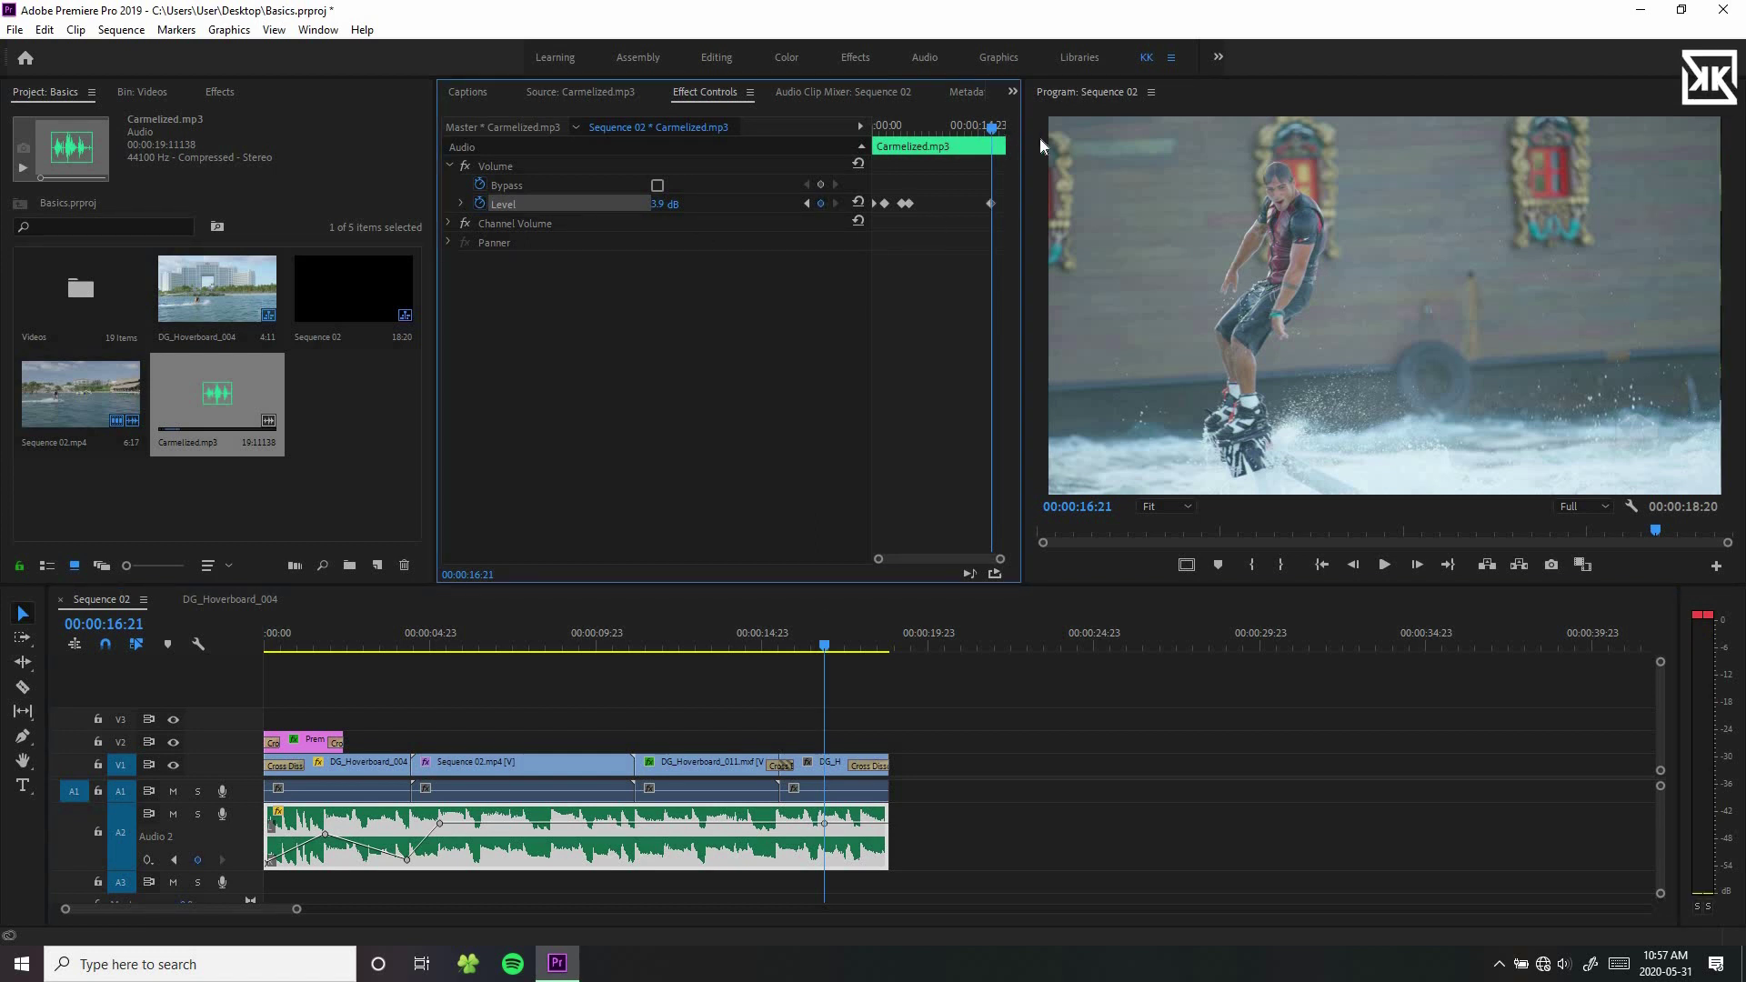
key(l)
key(l)
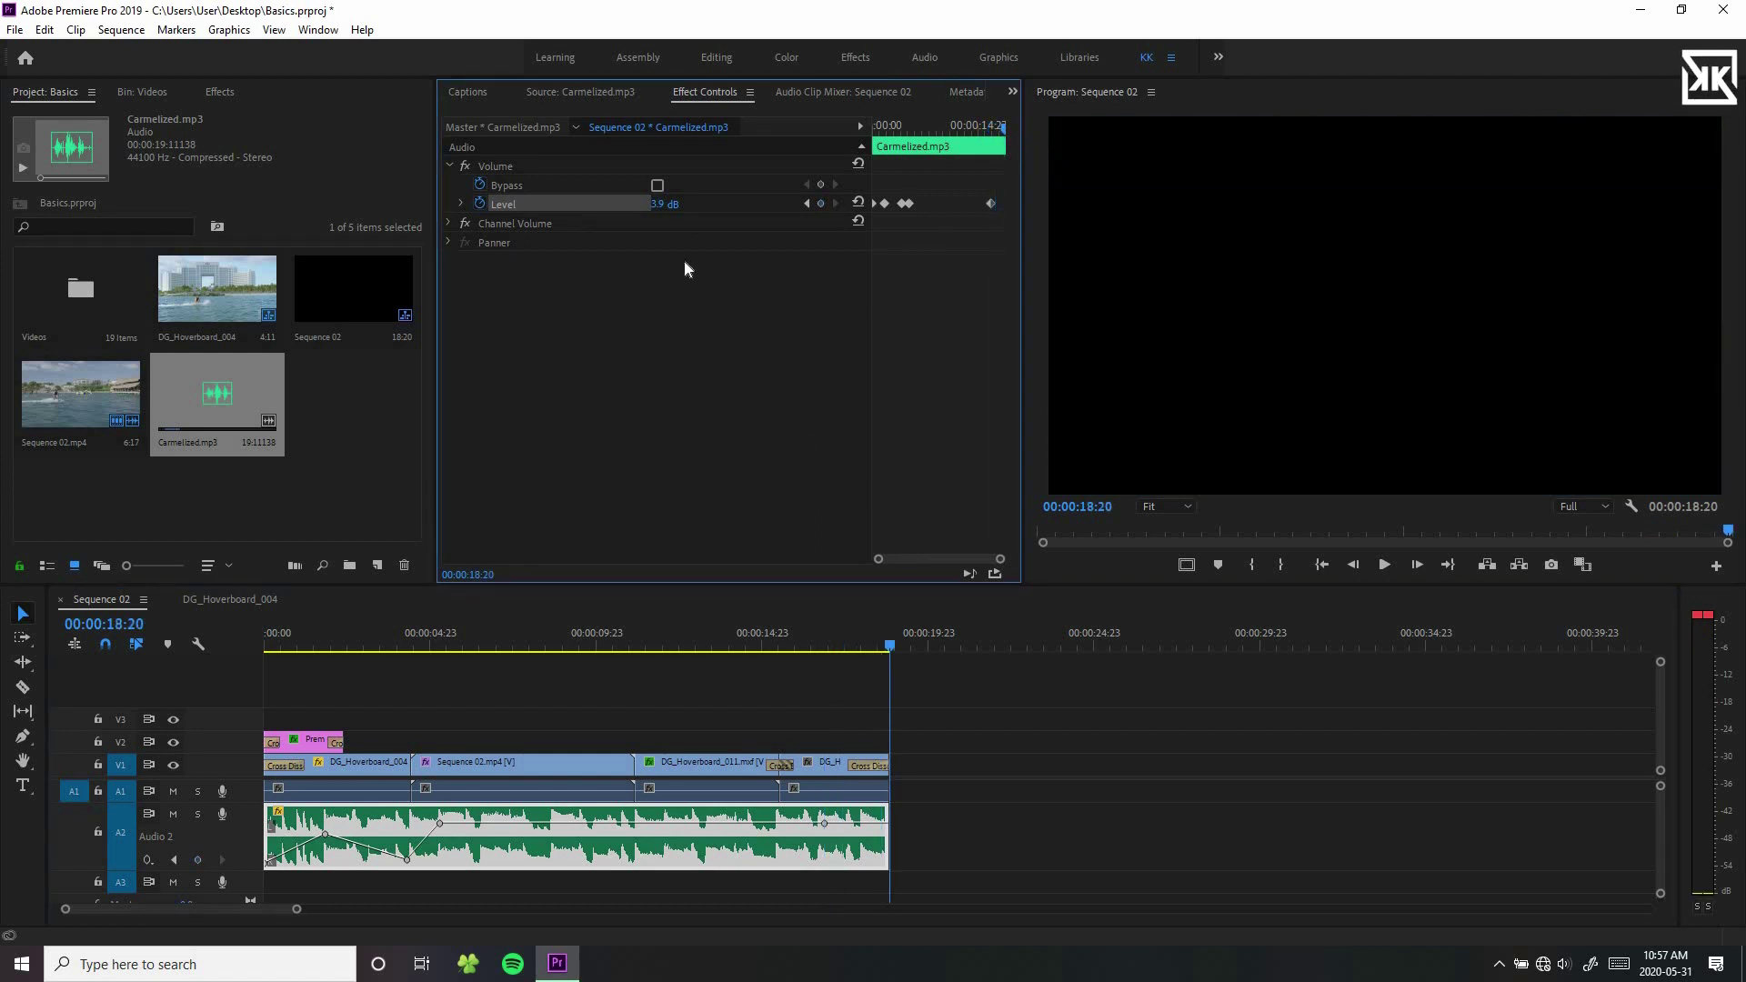
drag(669, 204, 509, 204)
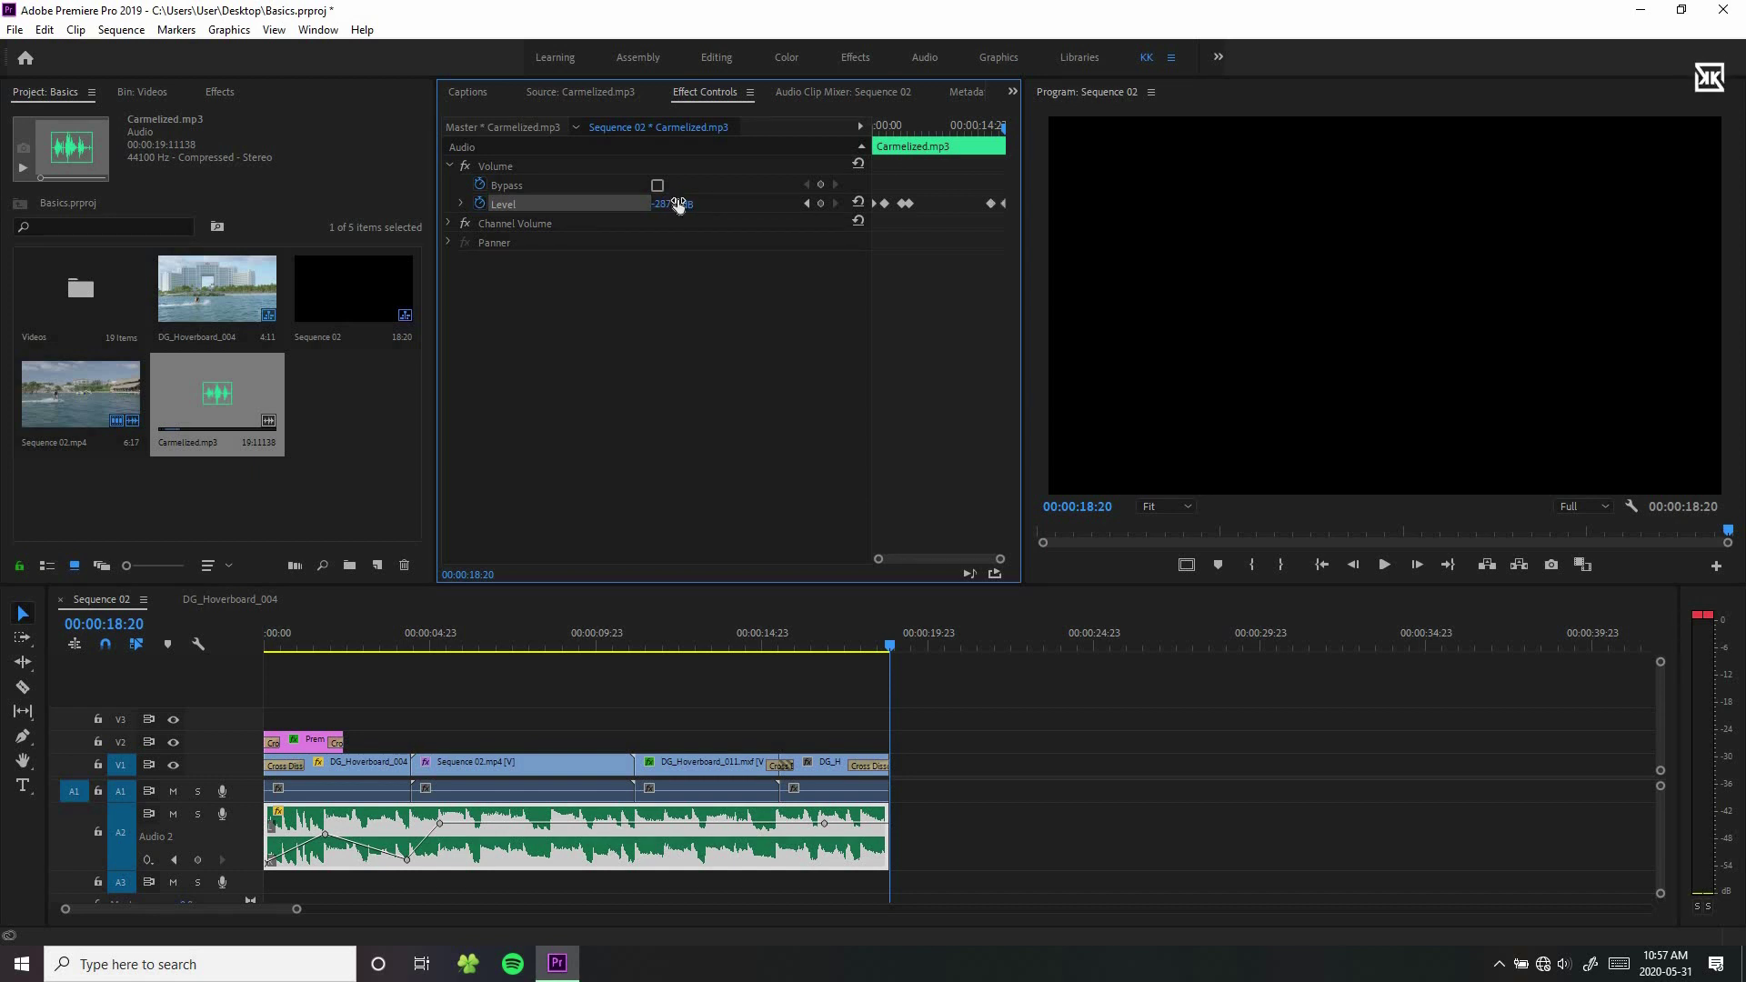
Step: Play the last seconds of Sequence 02 to check the music's fade-out
click(814, 644)
key(space)
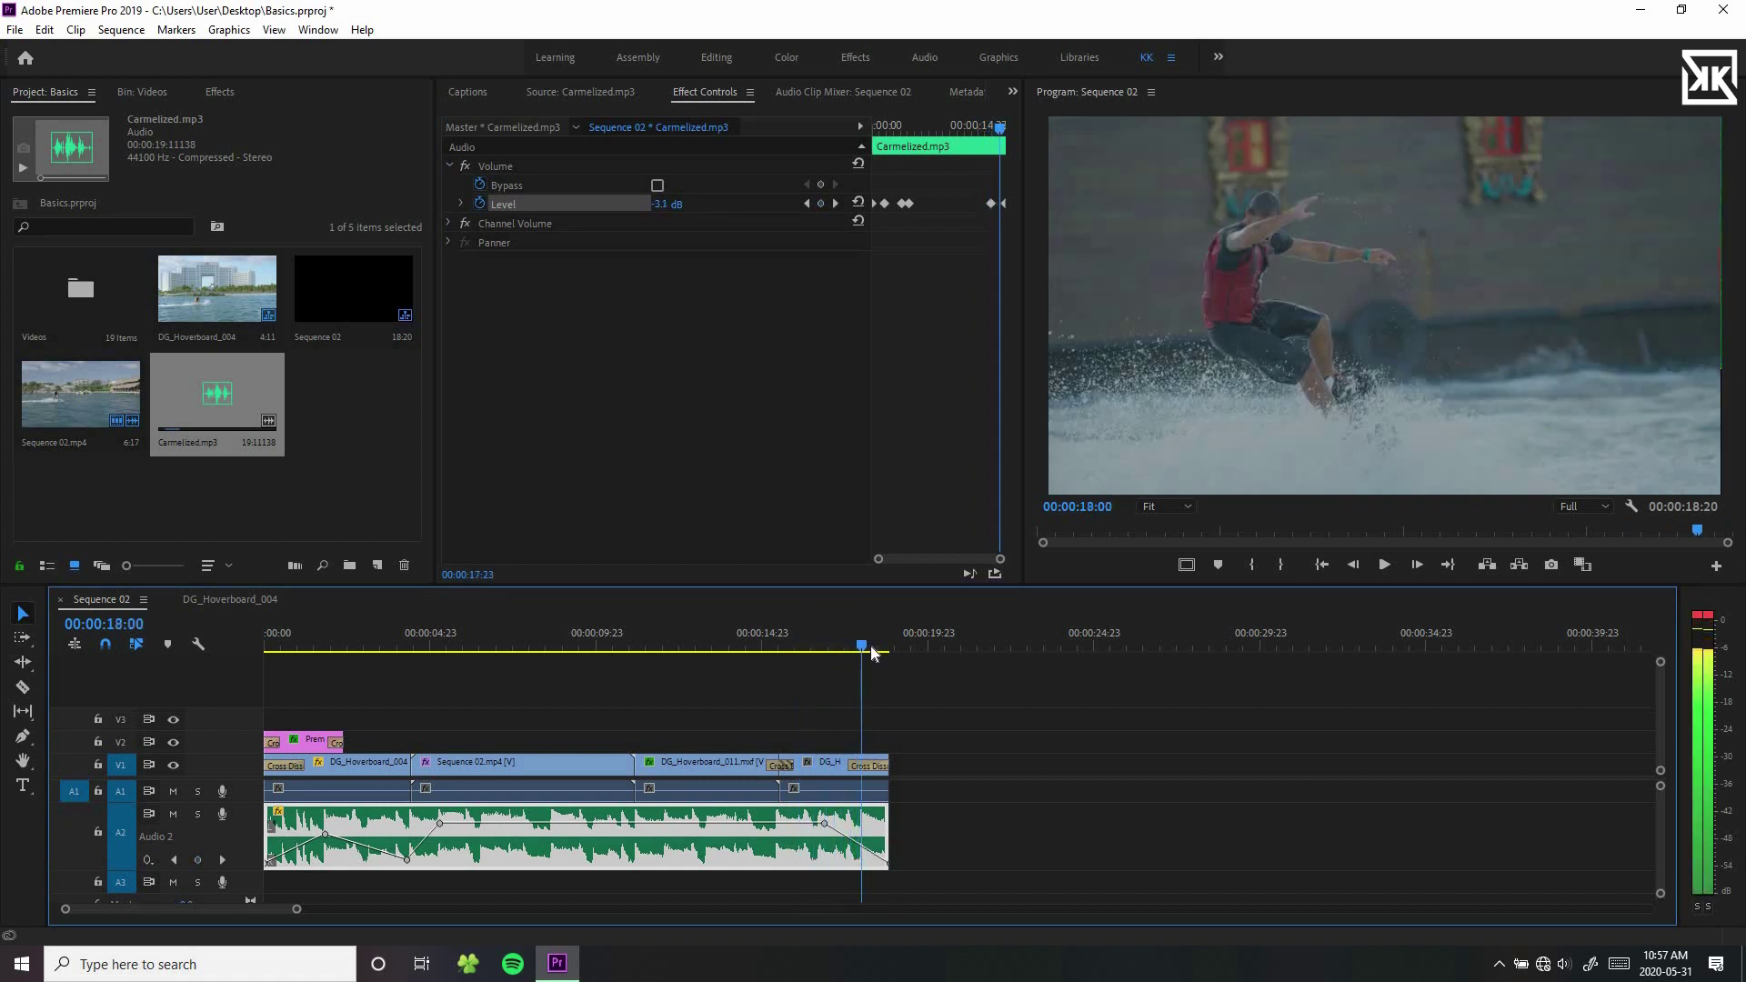
click(846, 649)
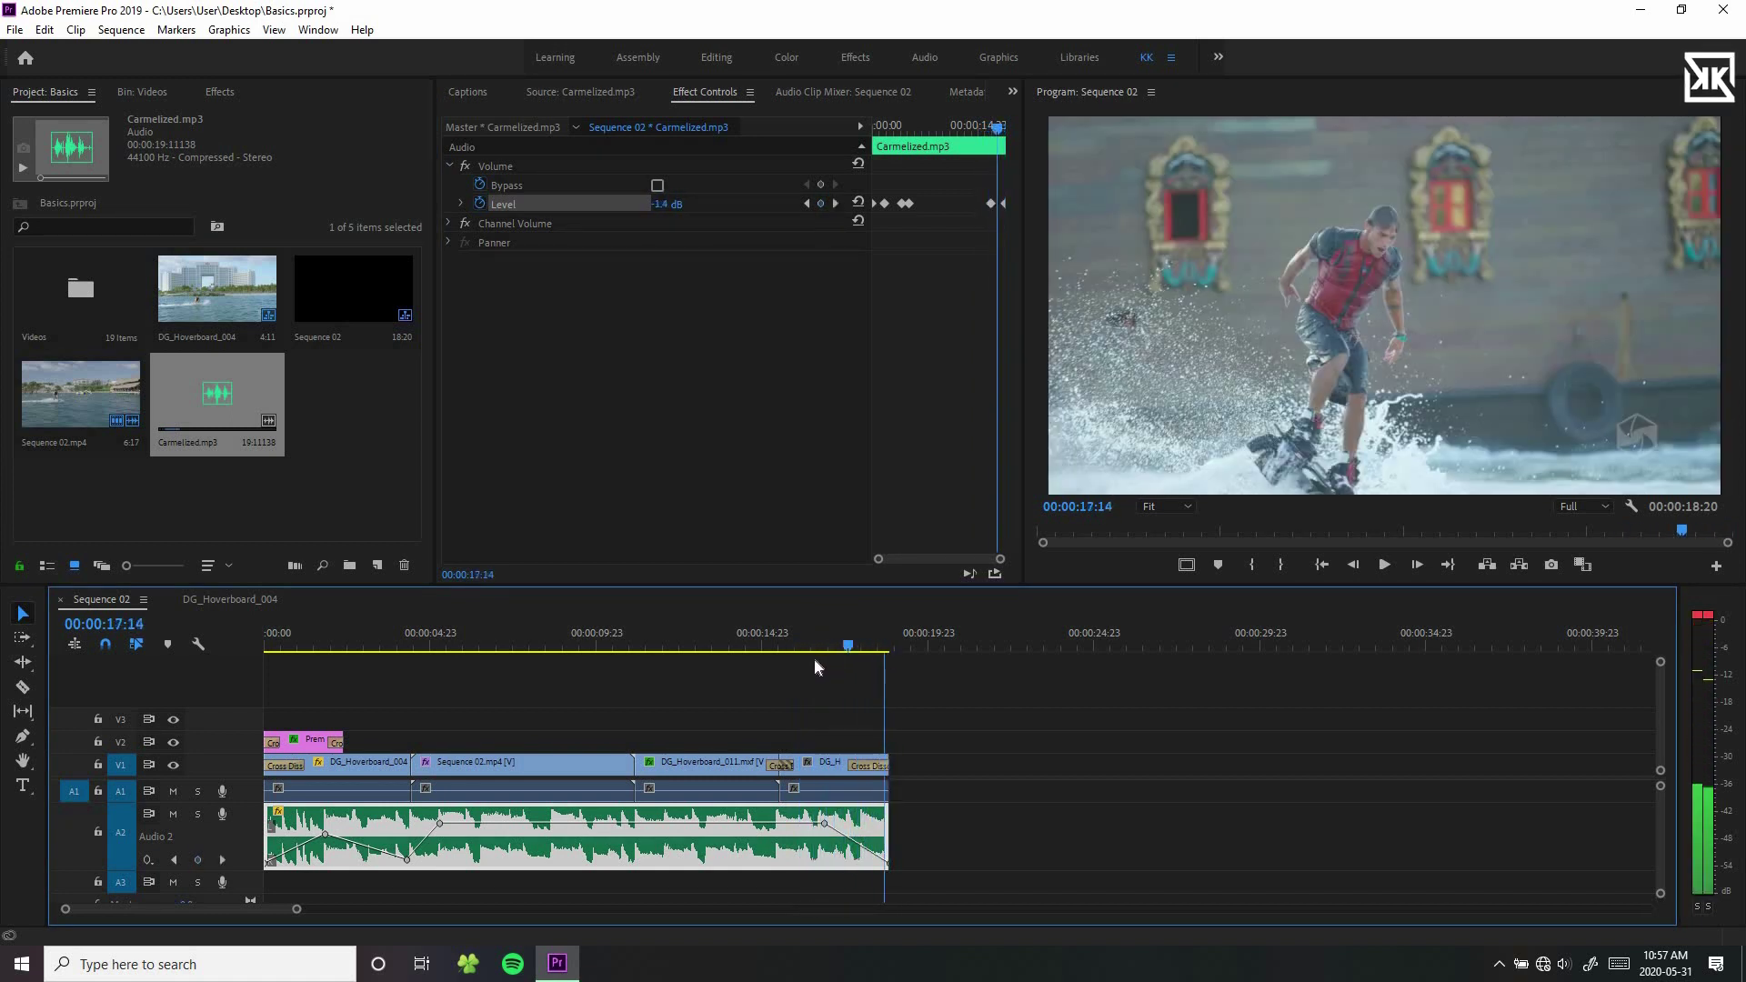
key(space)
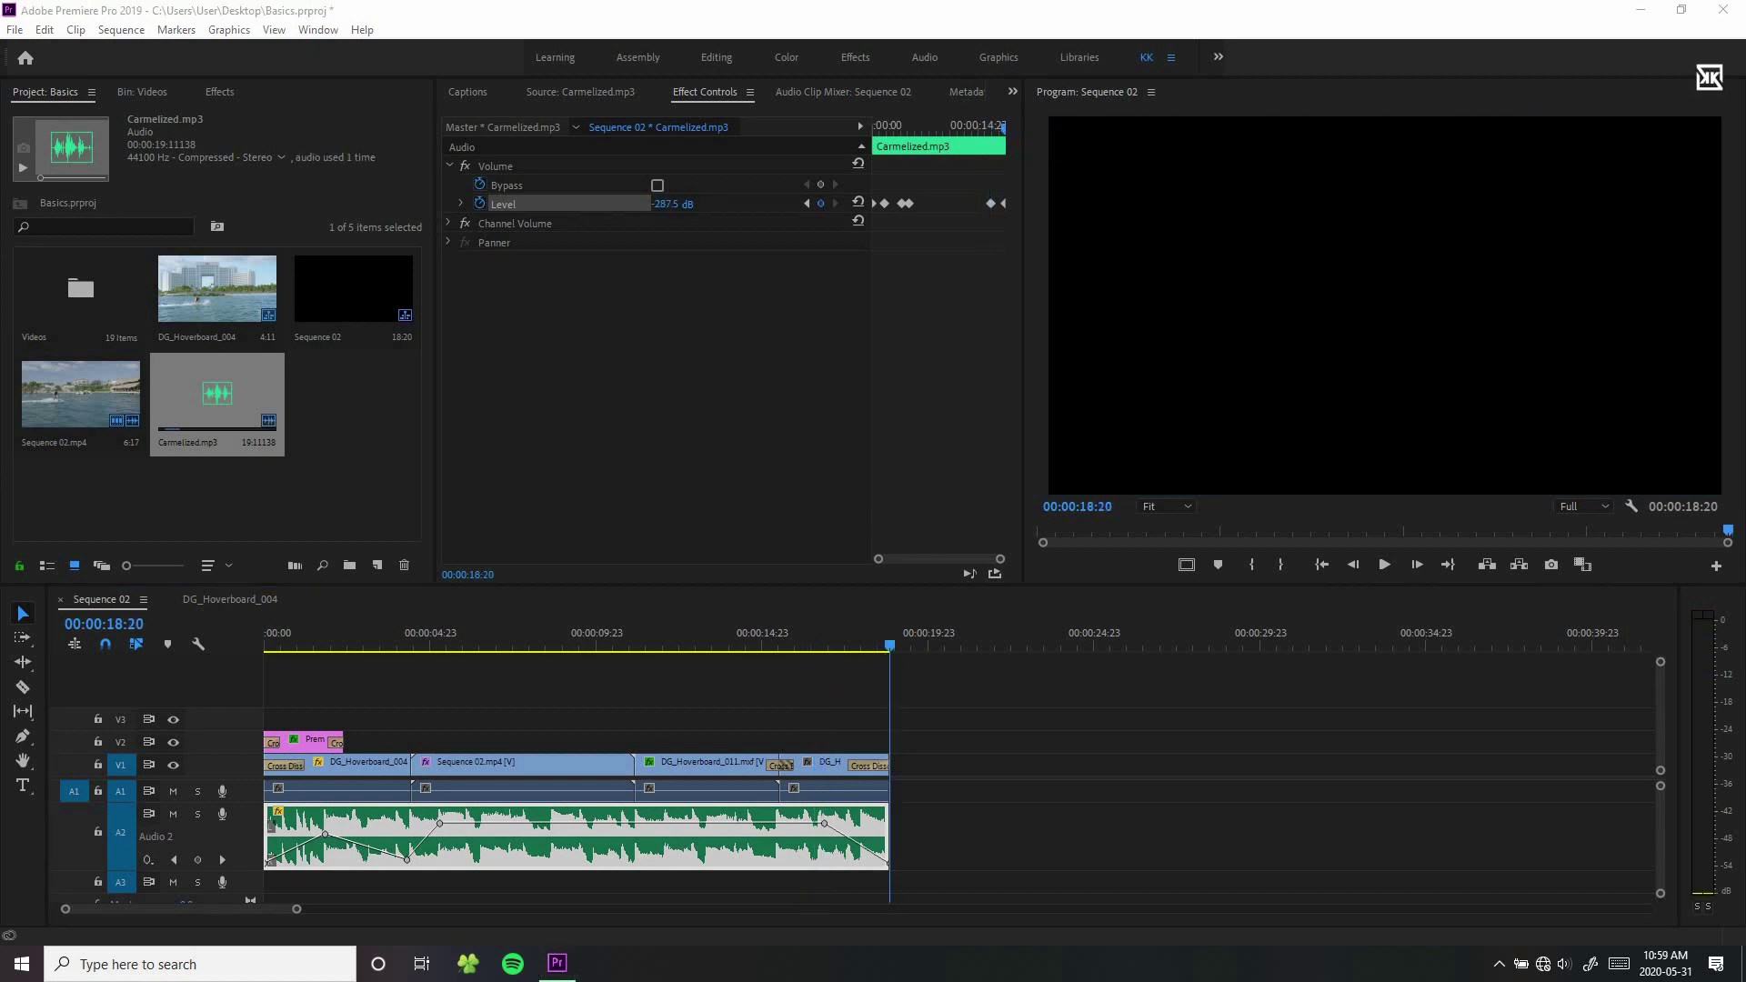
Step: Open the export settings for Sequence 02 and choose the H.264 format
click(635, 689)
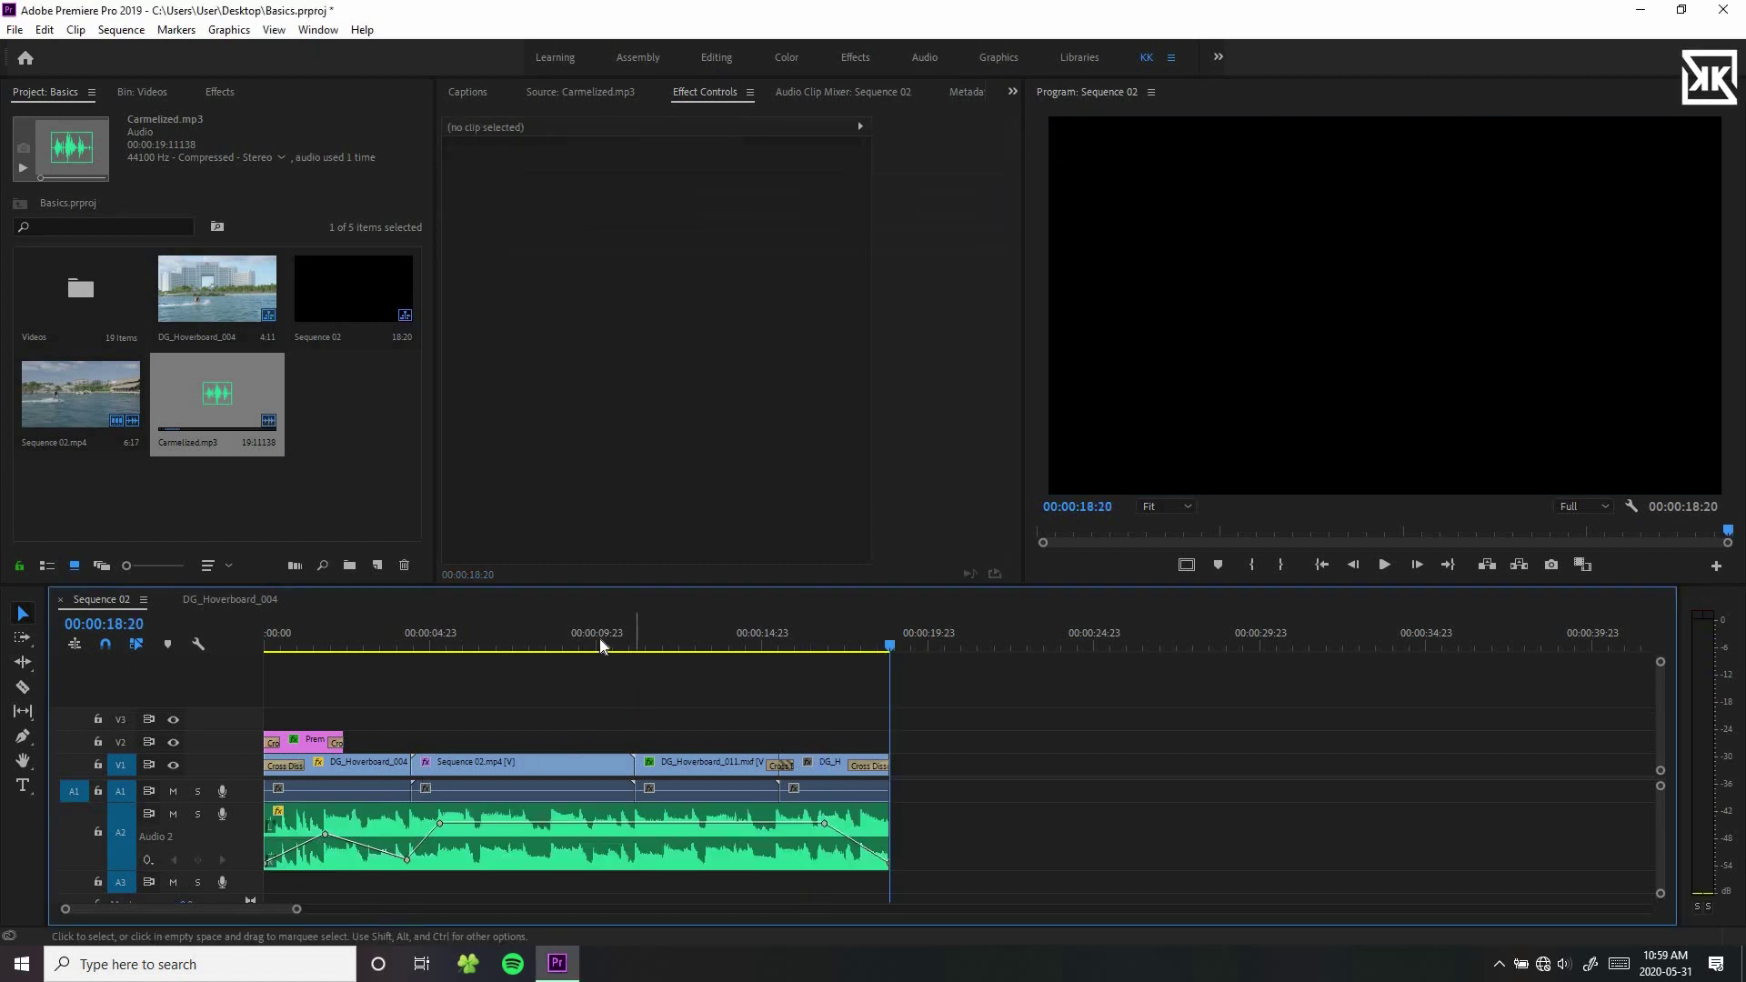
click(557, 644)
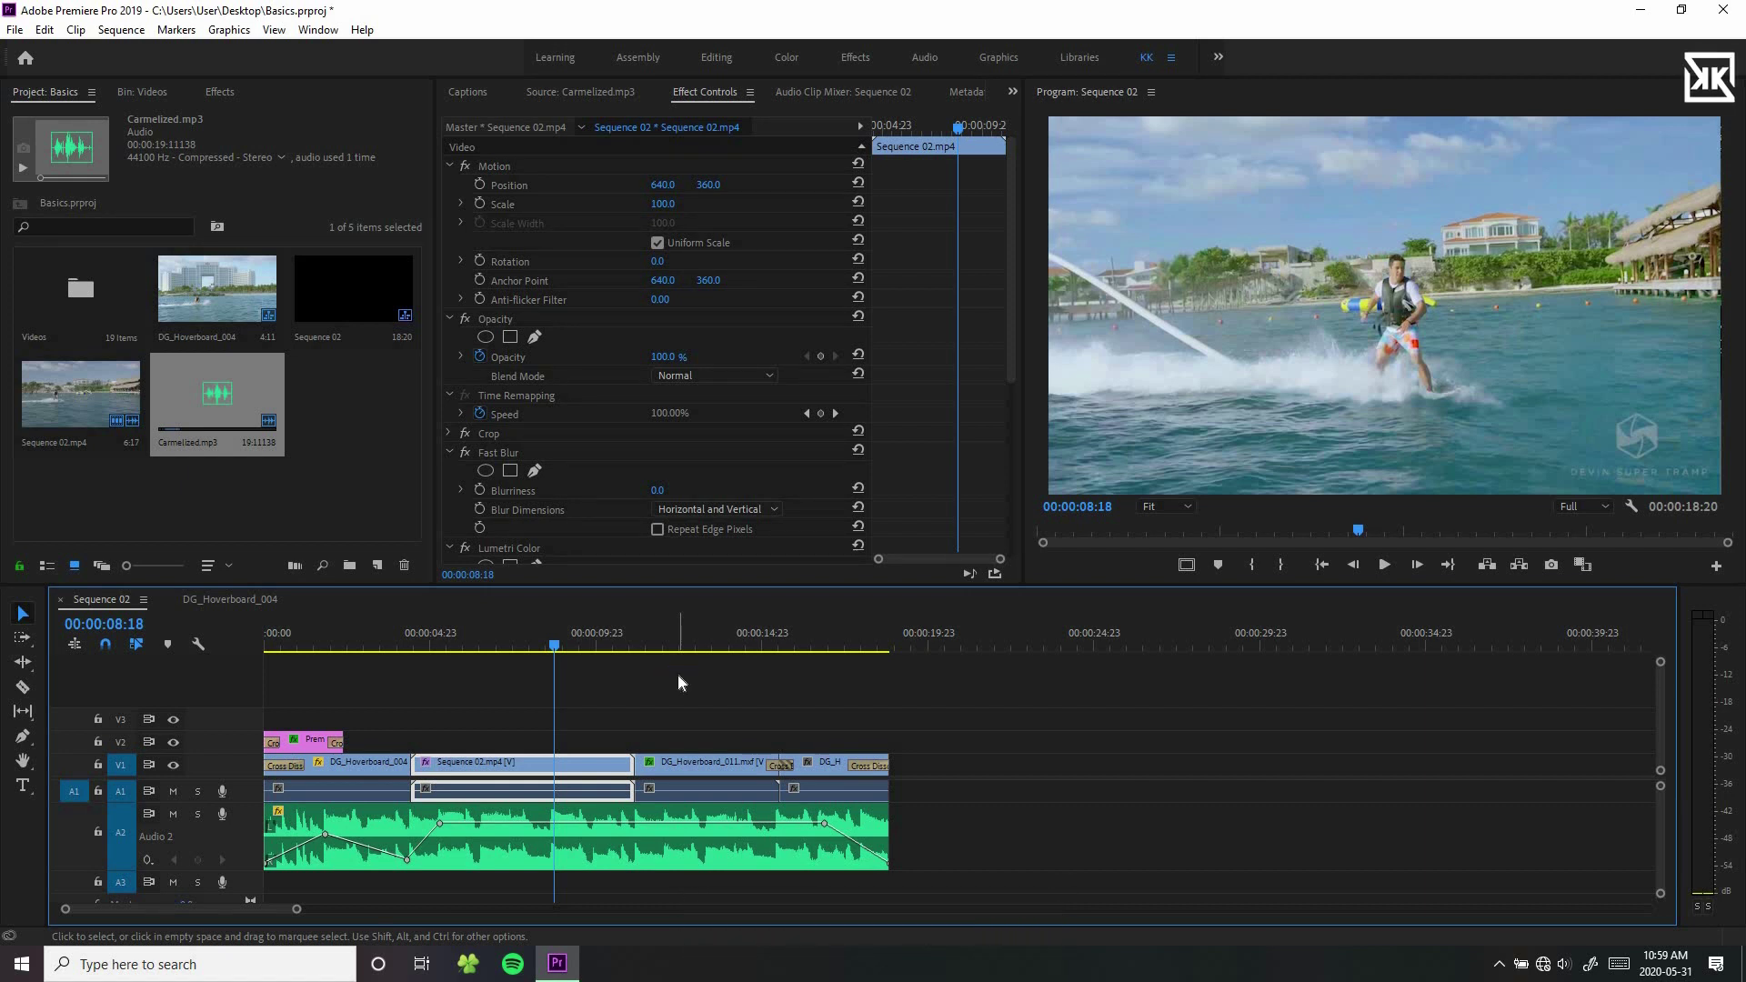
key(ctrl+m)
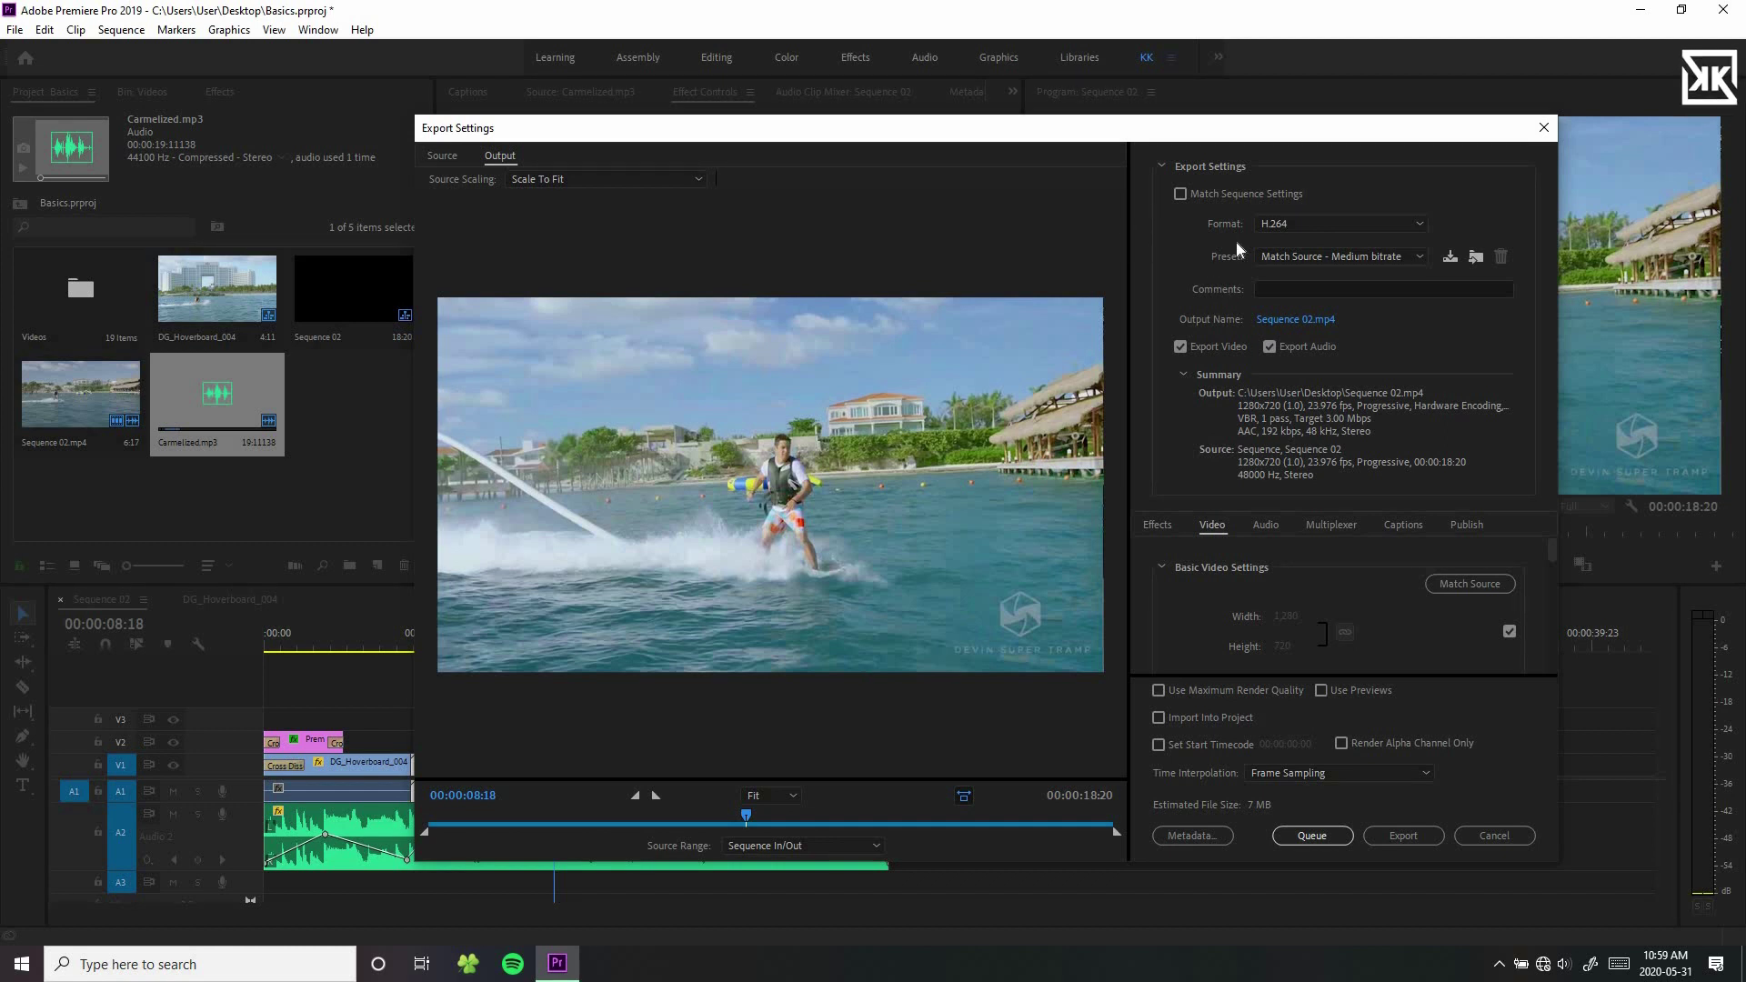
click(1321, 220)
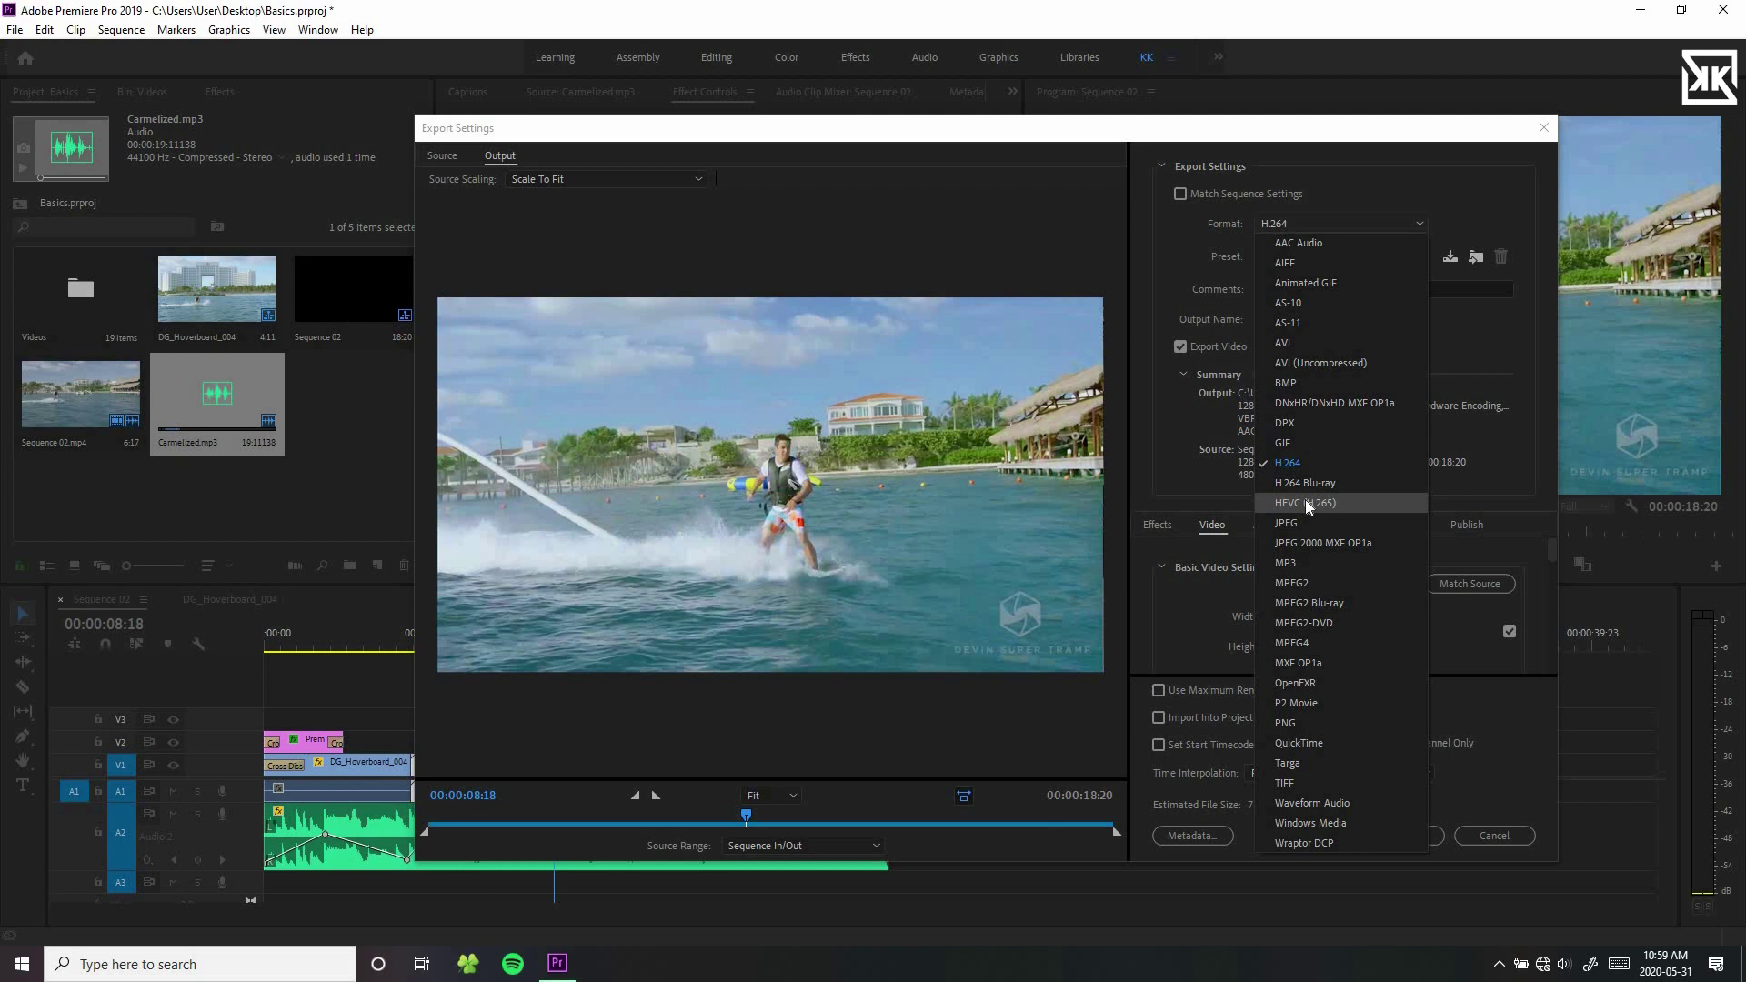
click(1304, 458)
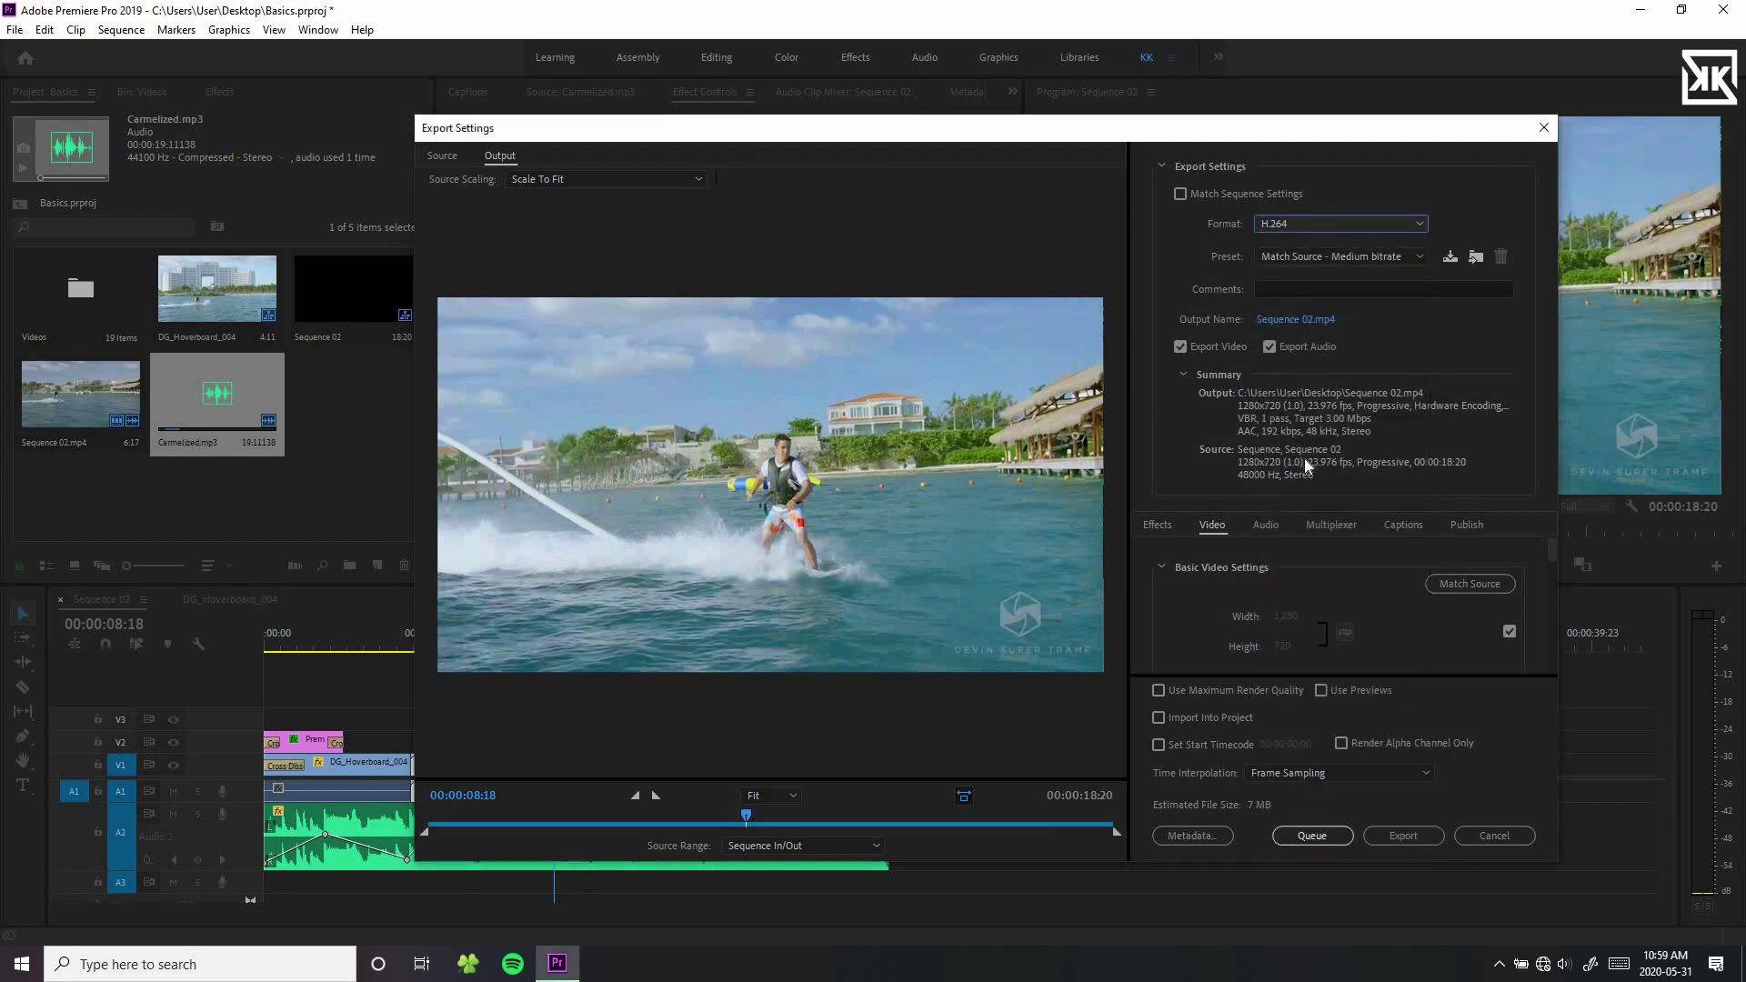
Step: Choose the High Quality 1080p HD preset for the H.264 export
click(1316, 260)
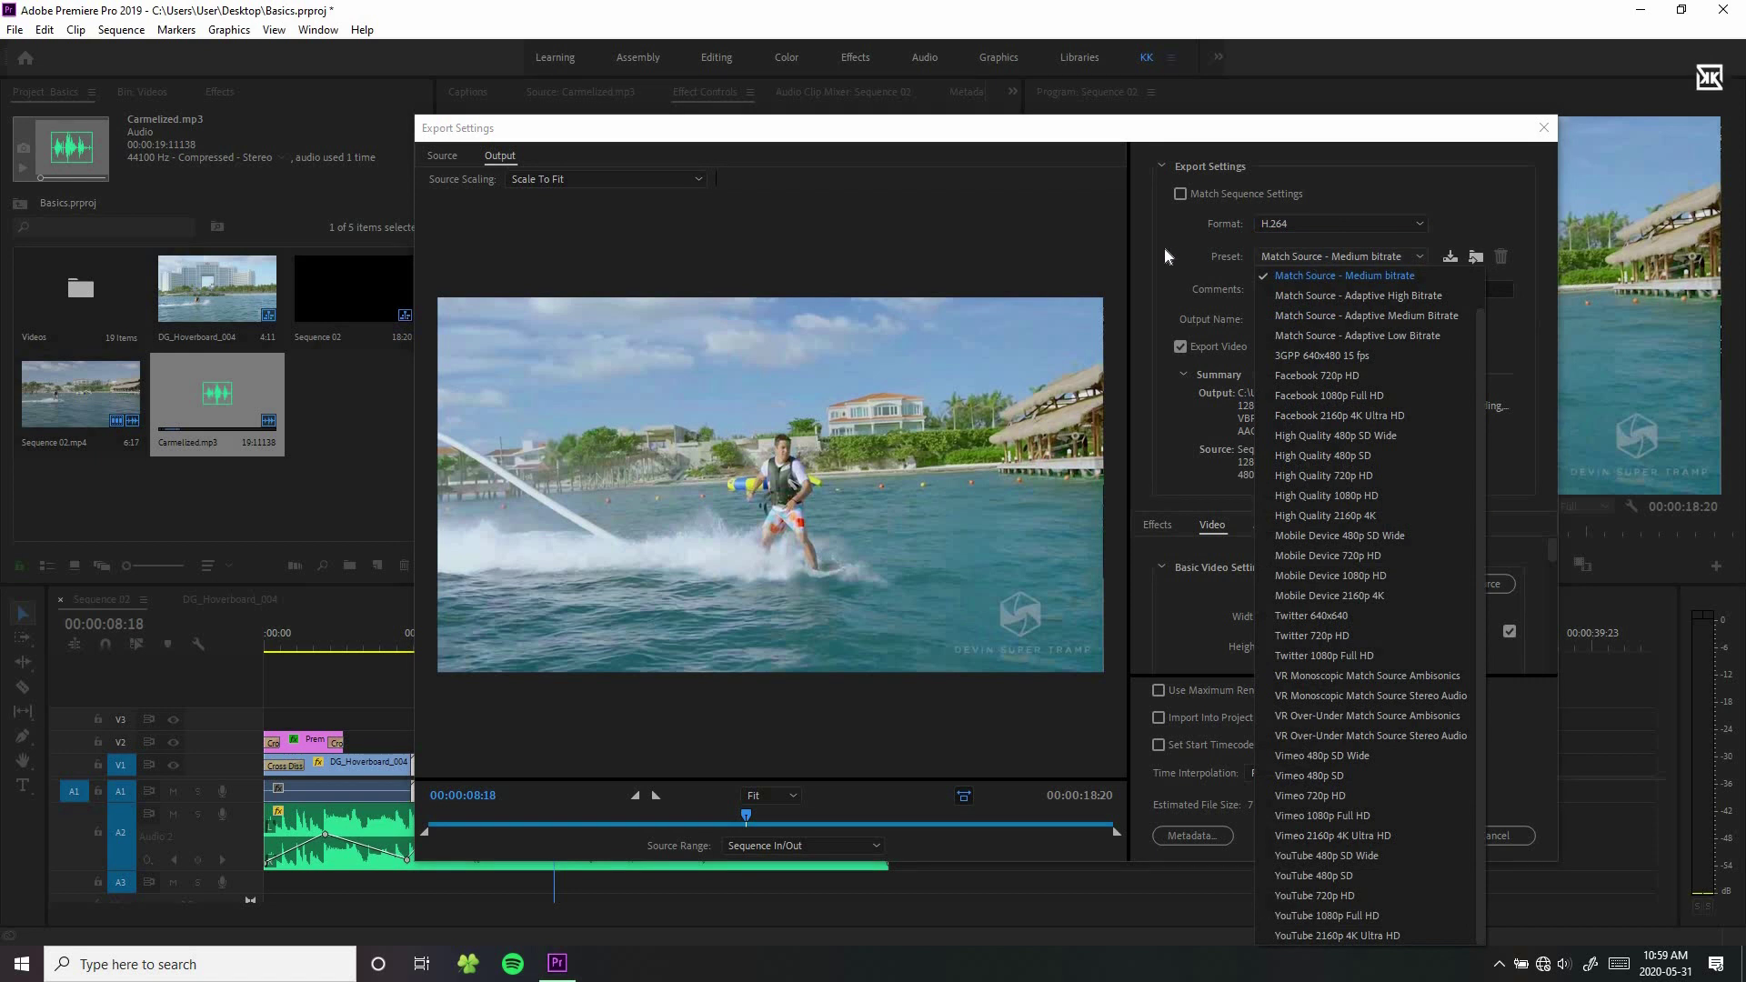
click(1165, 247)
click(1301, 254)
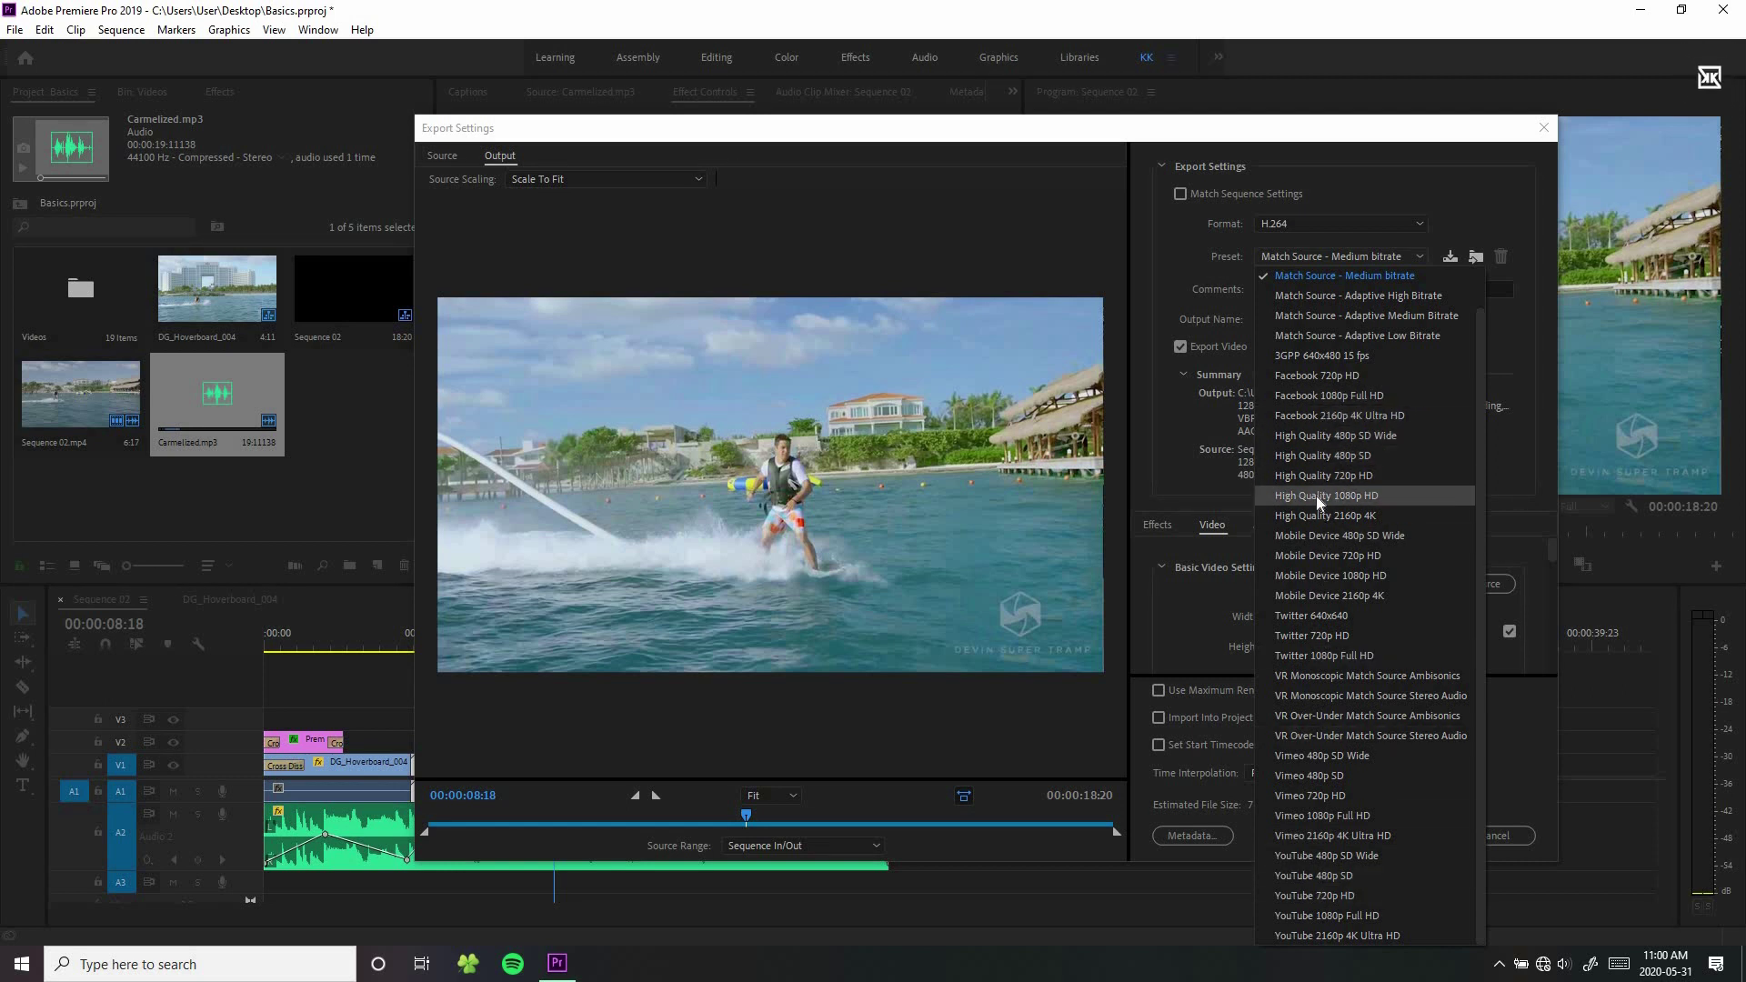
key(Escape)
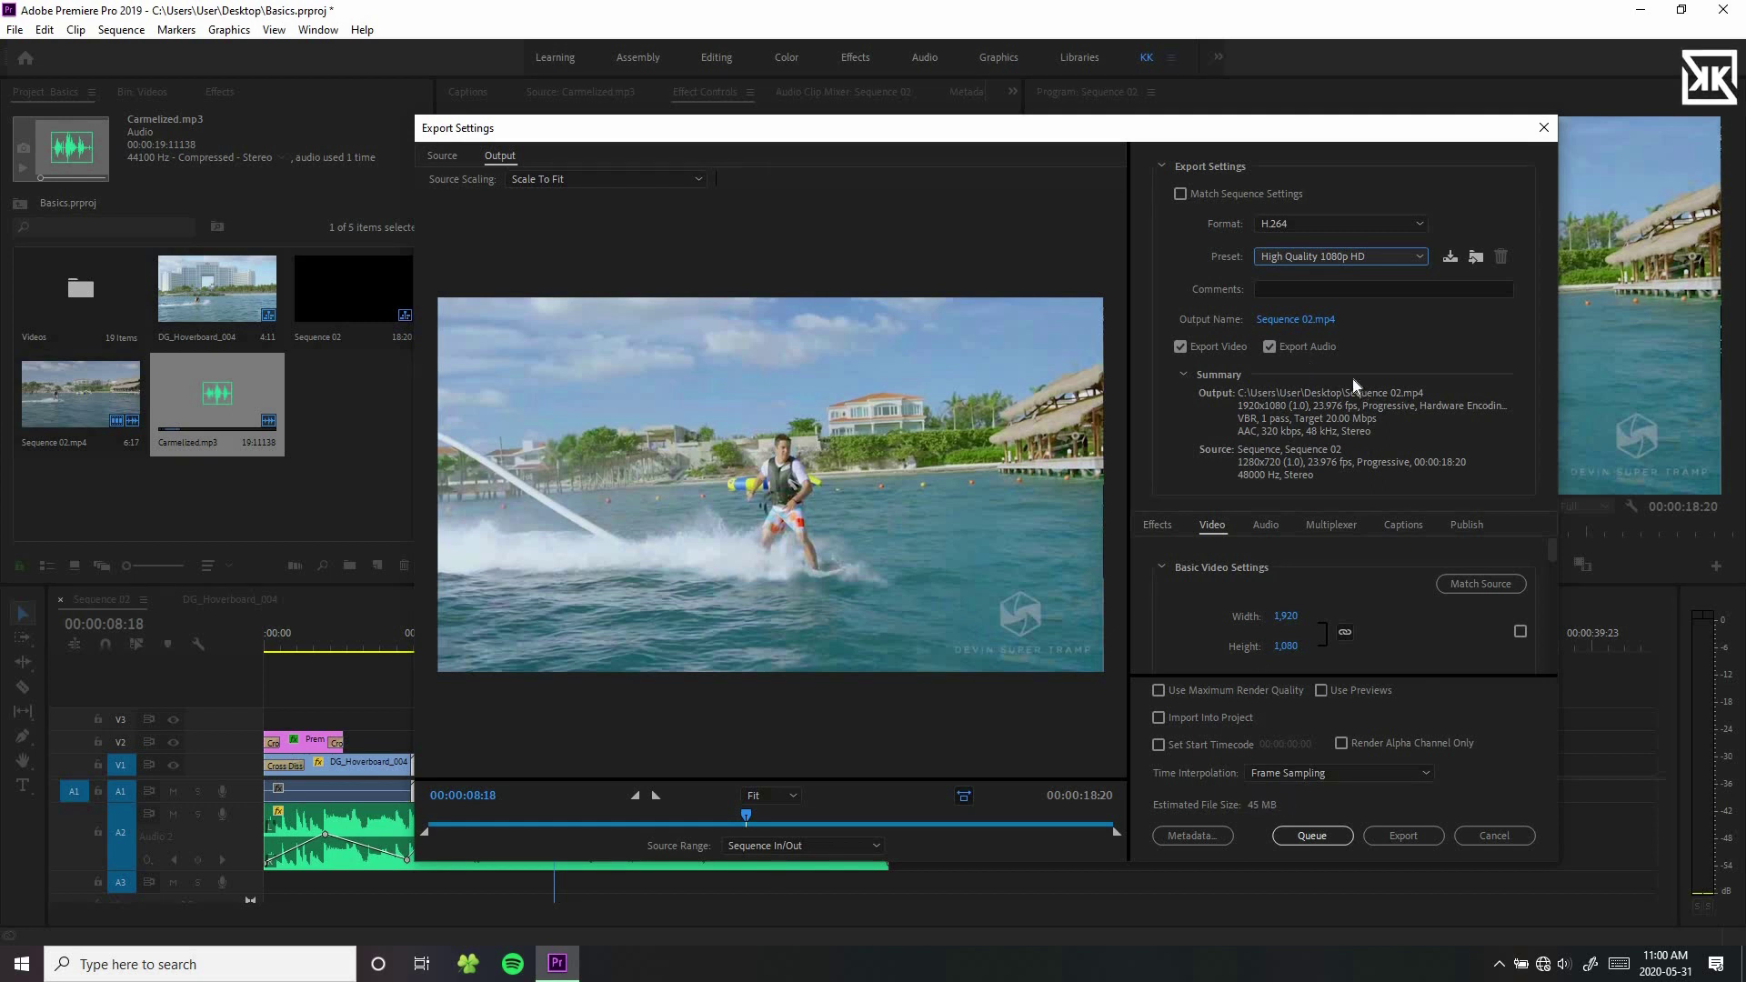
Step: Set the export's output location to the Desktop with the file name Sequence 02.mp4
click(1296, 320)
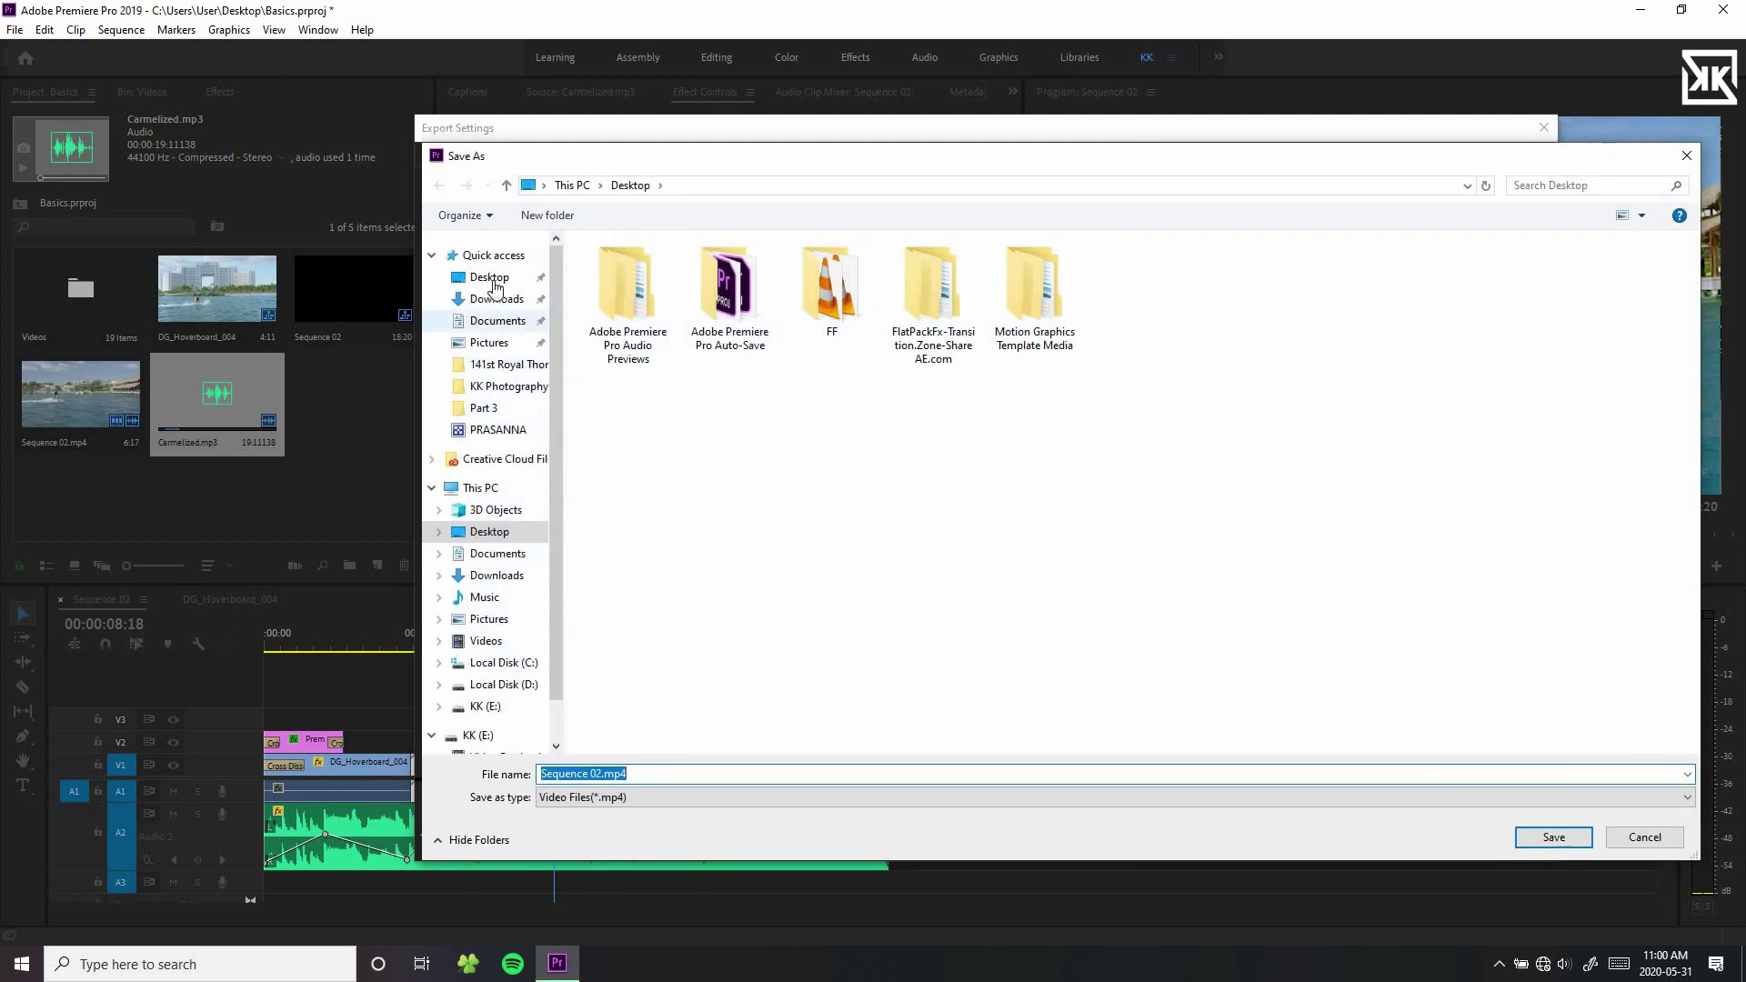
click(491, 278)
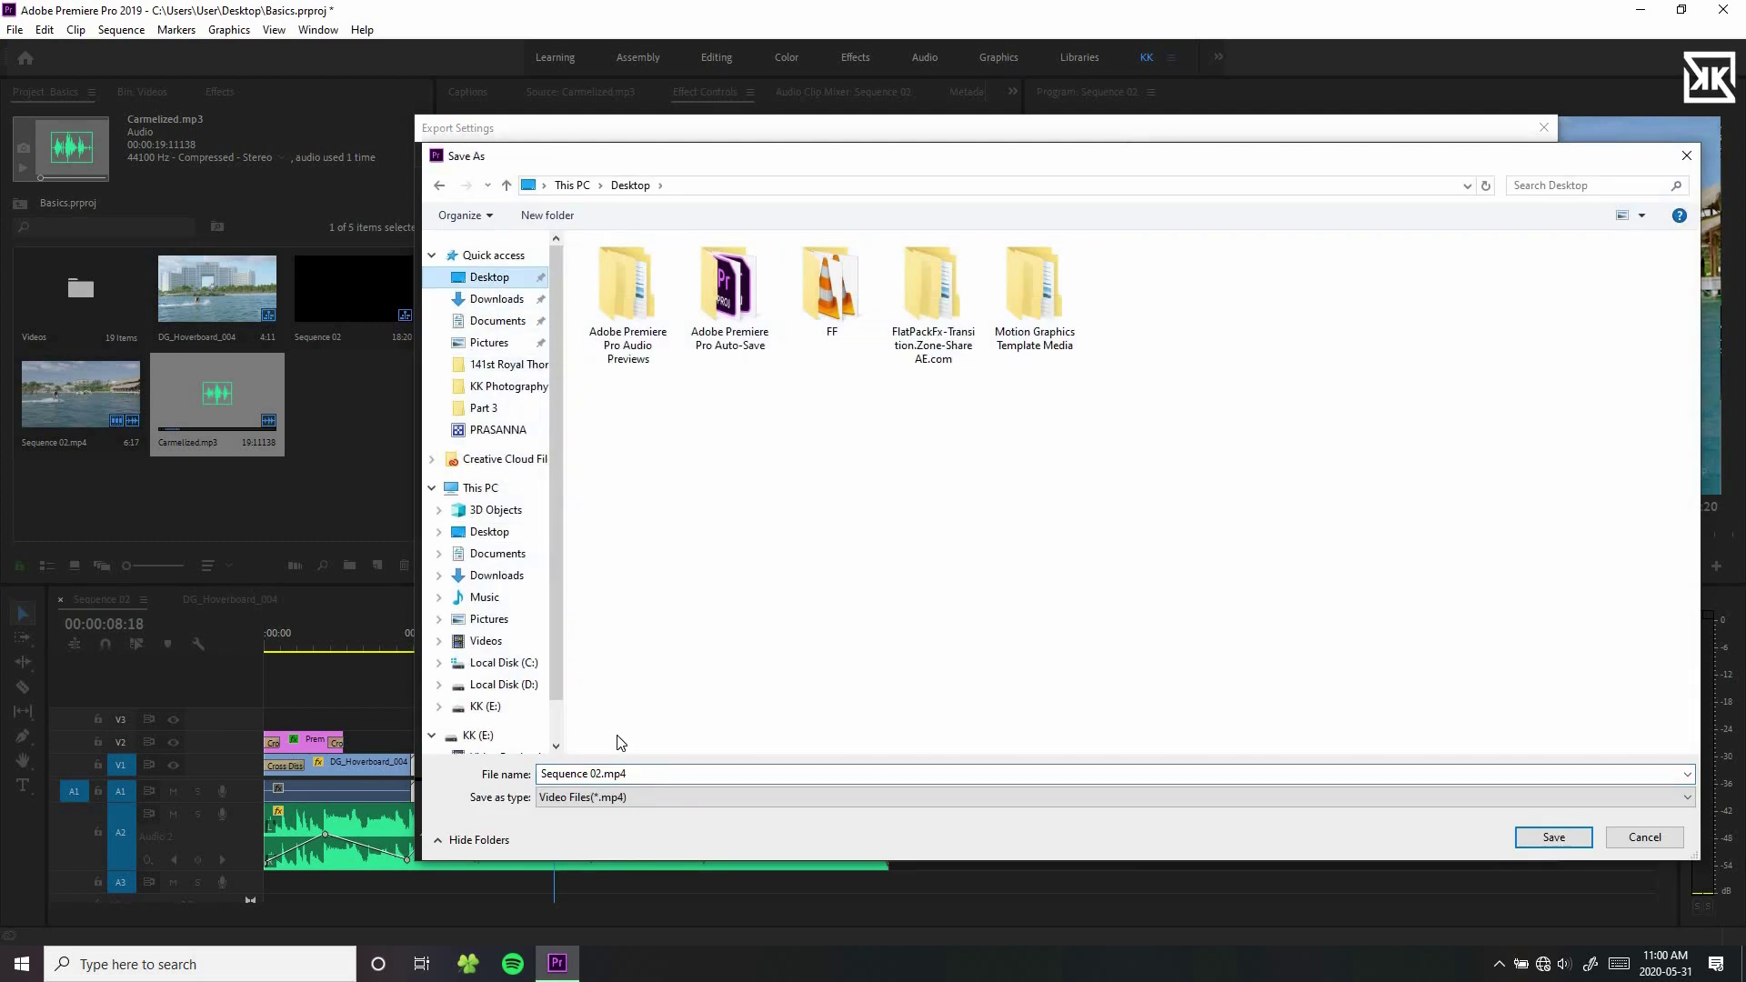
click(573, 797)
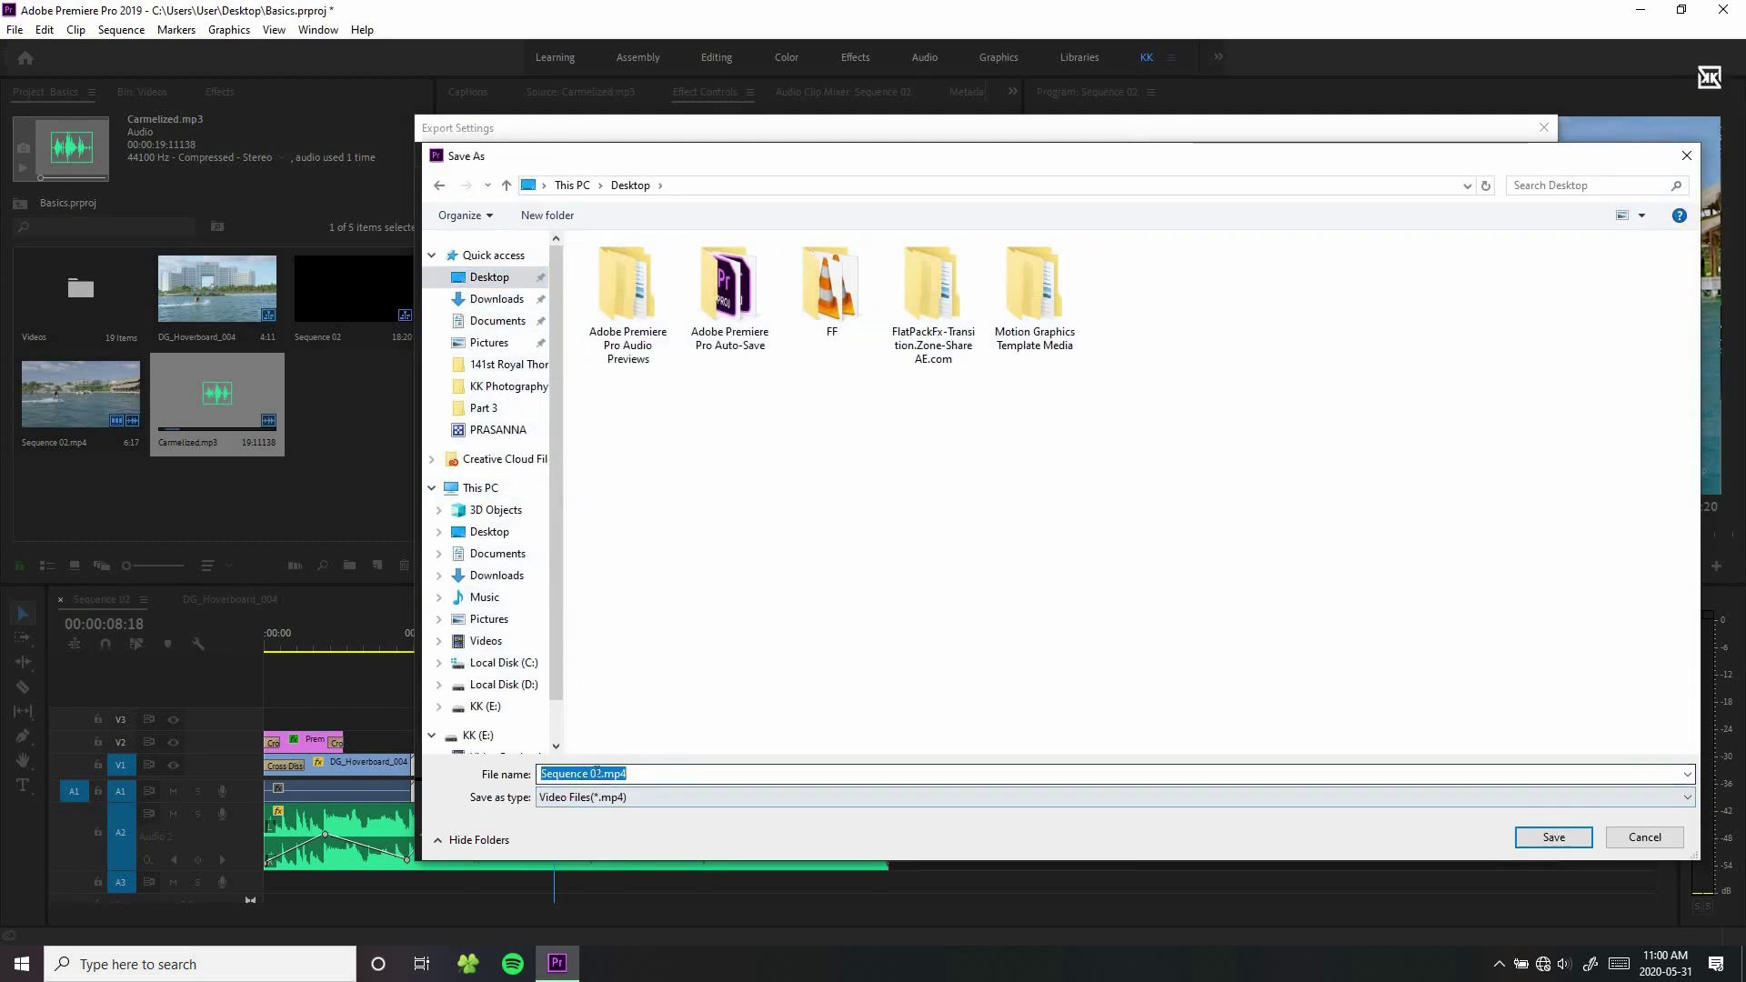
click(1553, 838)
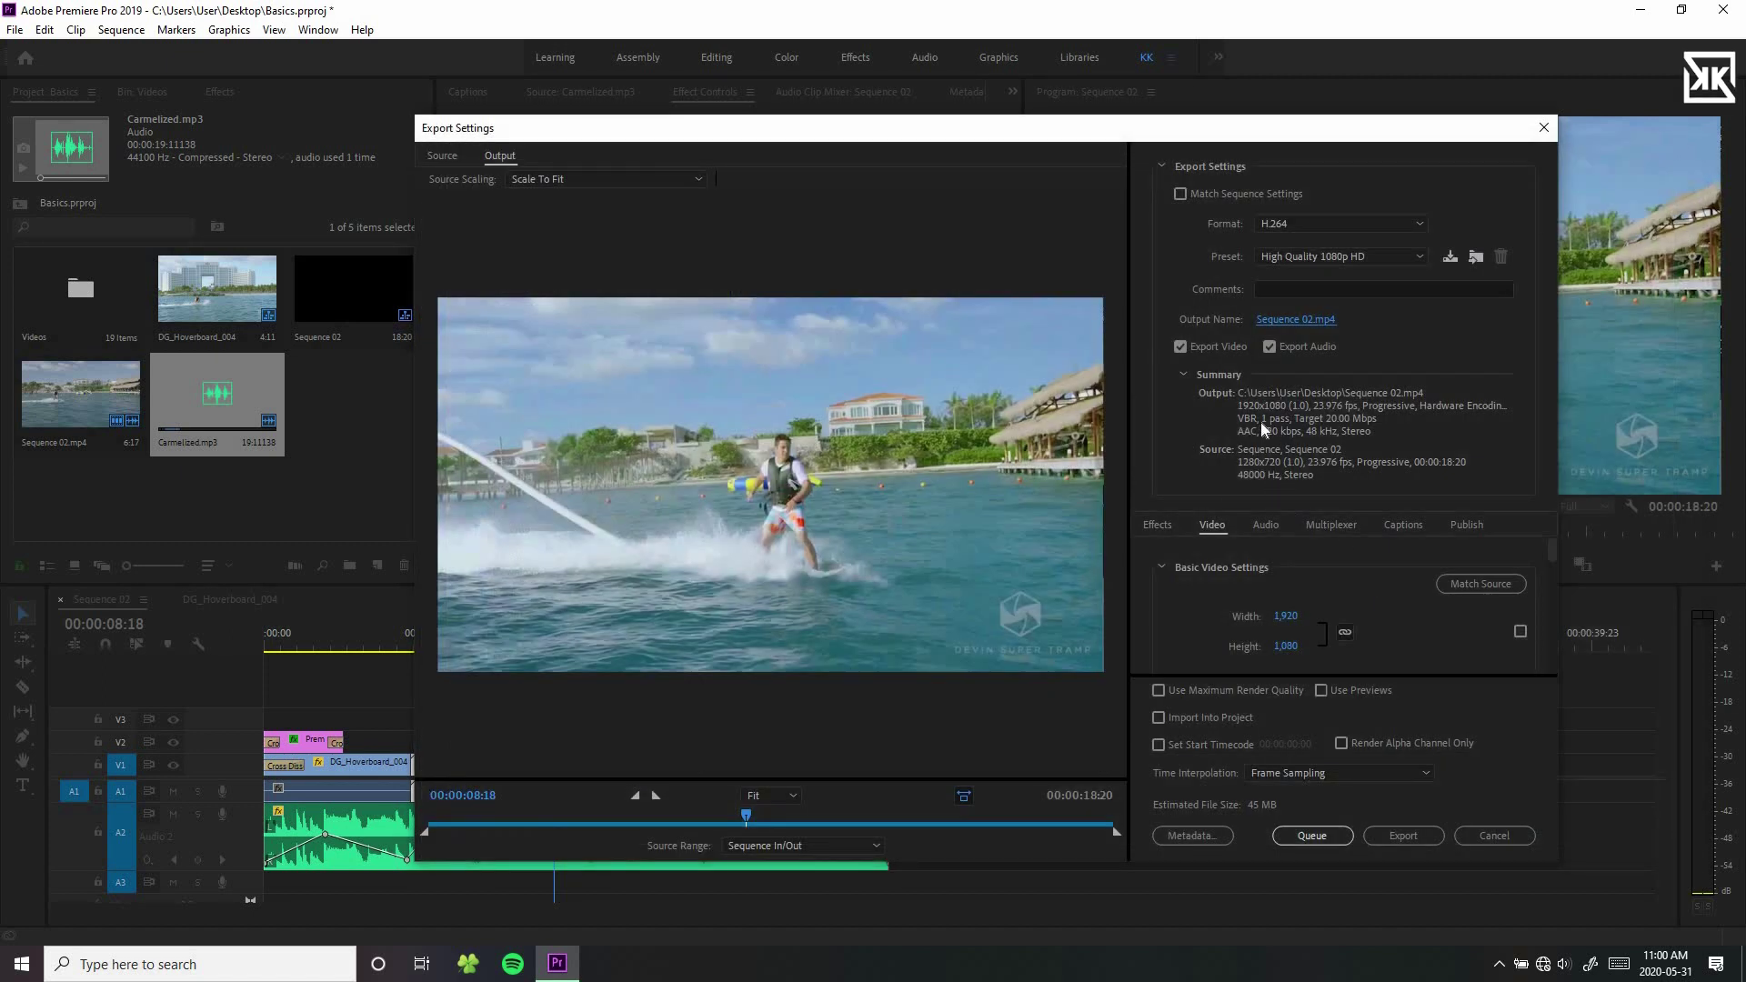
Step: Try excluding the audio and the video from the export one at a time, re-enabling each
click(1270, 346)
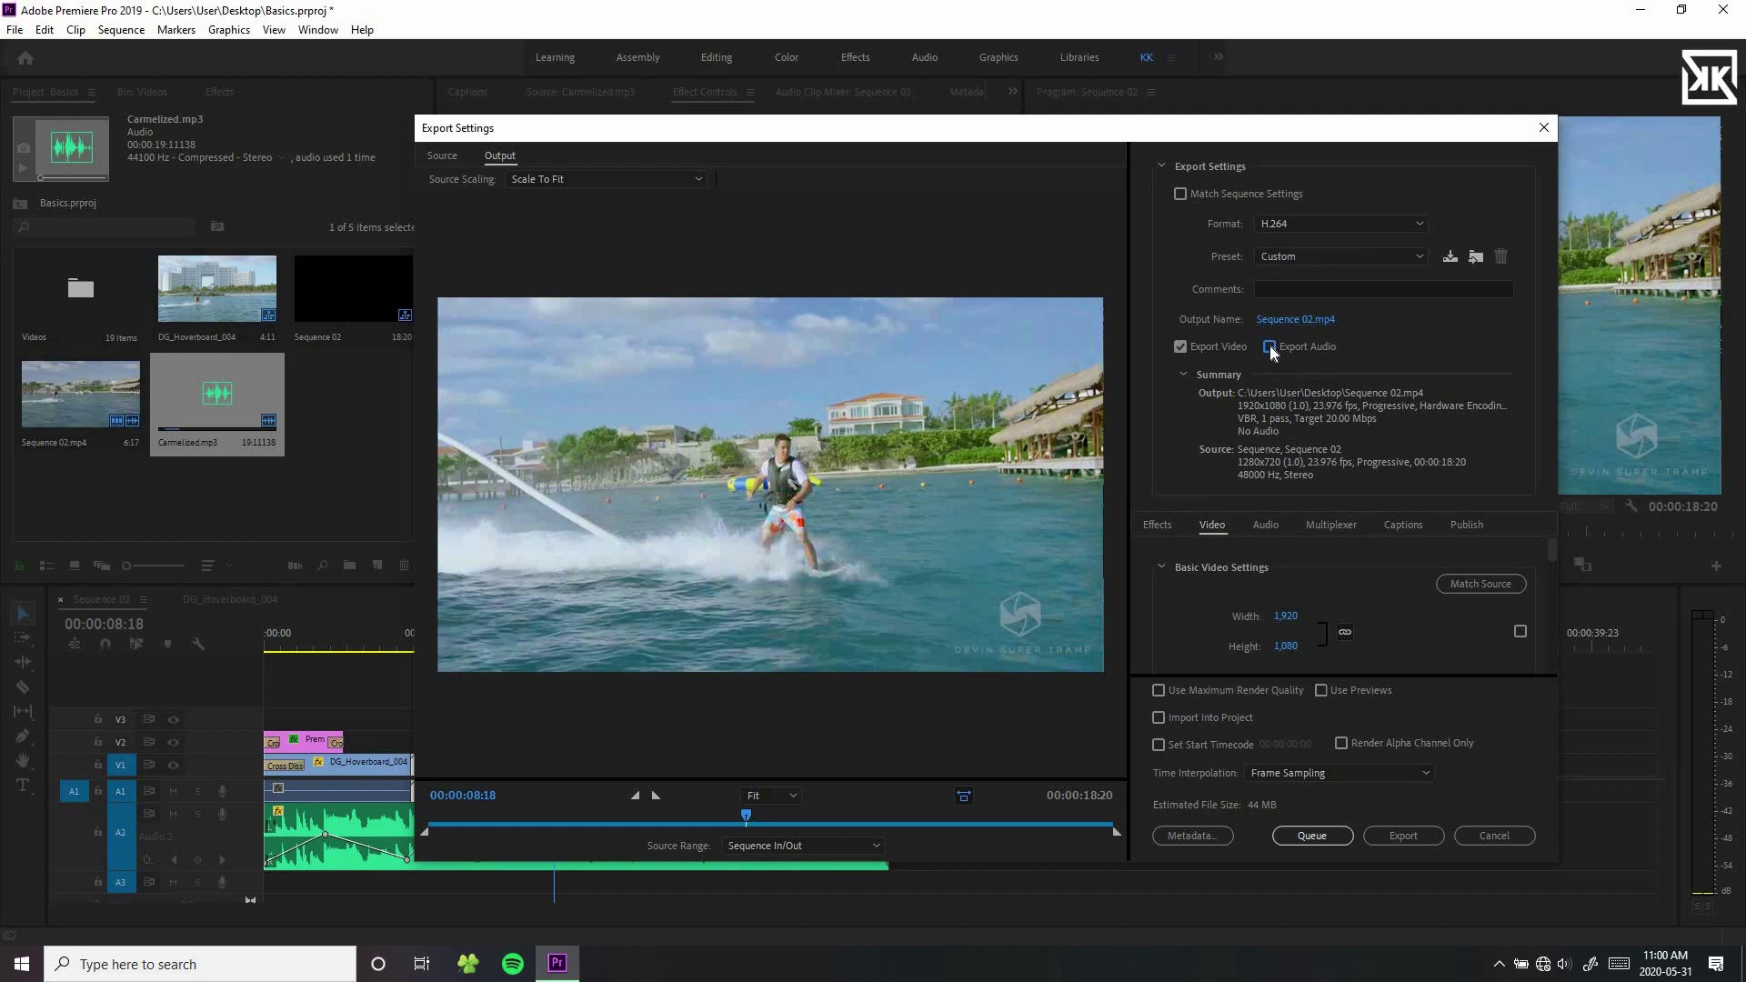
click(1270, 346)
click(1180, 347)
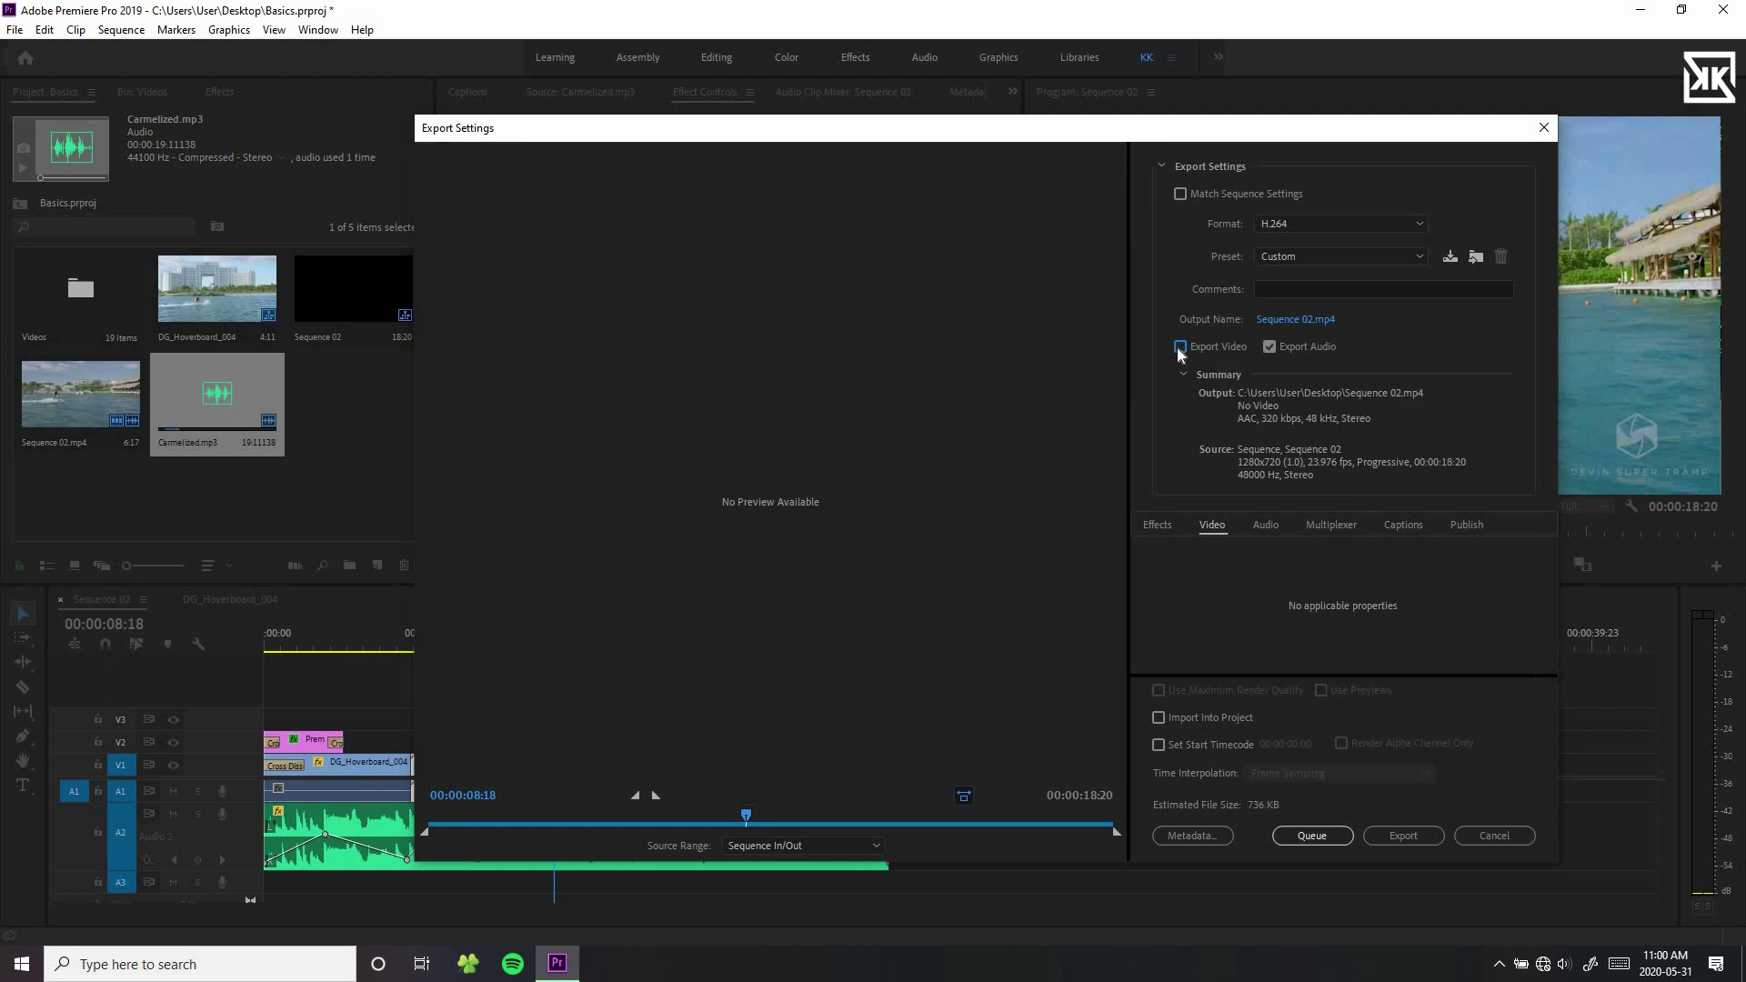
click(1180, 346)
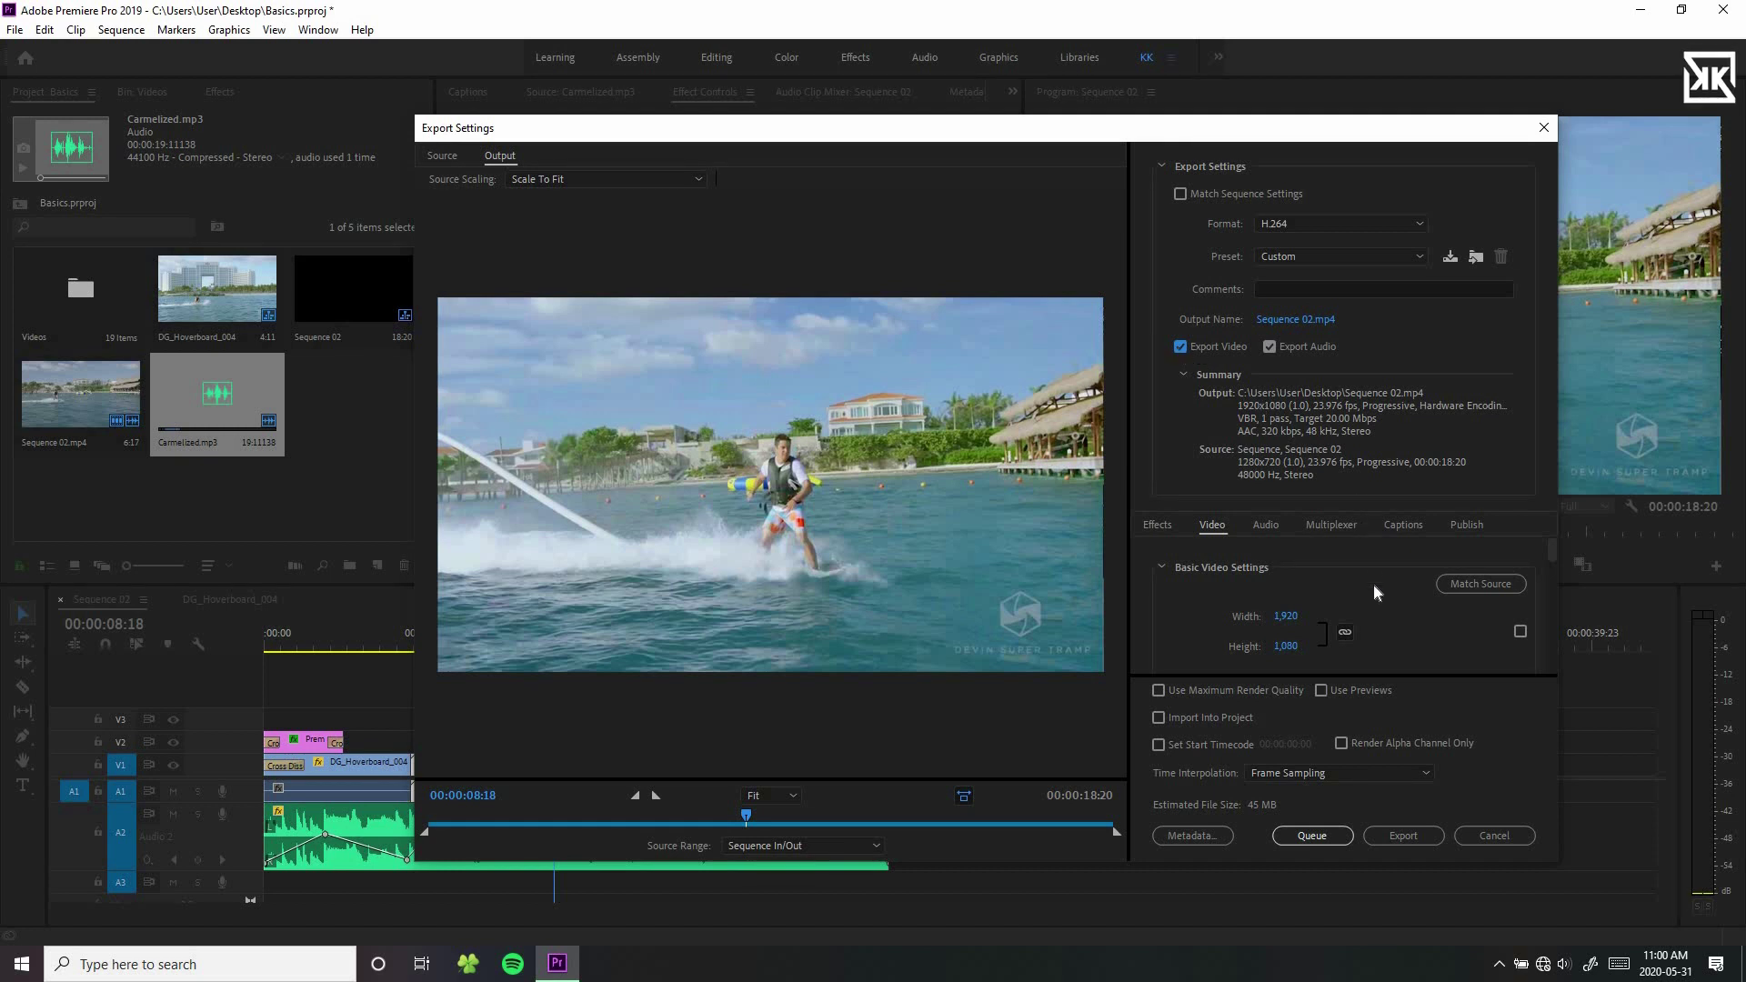
Step: In the video bitrate settings, keep VBR, 1 pass encoding and raise the target bitrate to 62.5 Mbps
scroll(1373, 582, down, 4)
scroll(1374, 591, down, 5)
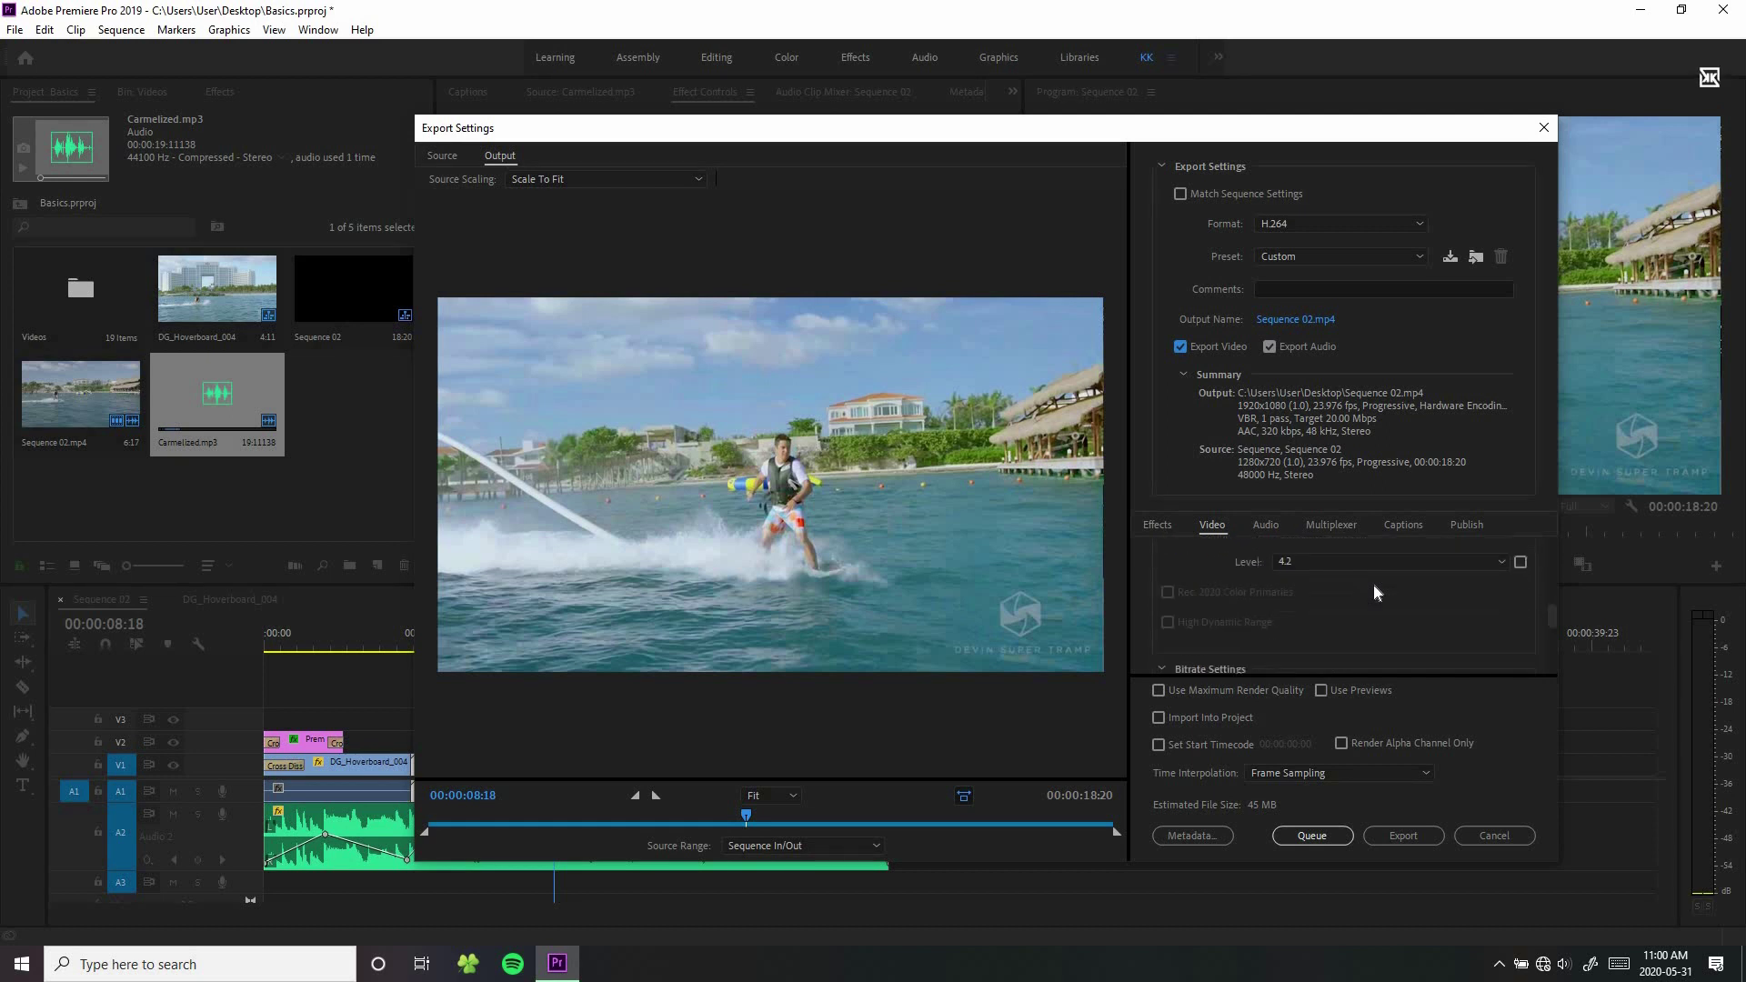
scroll(1375, 591, up, 3)
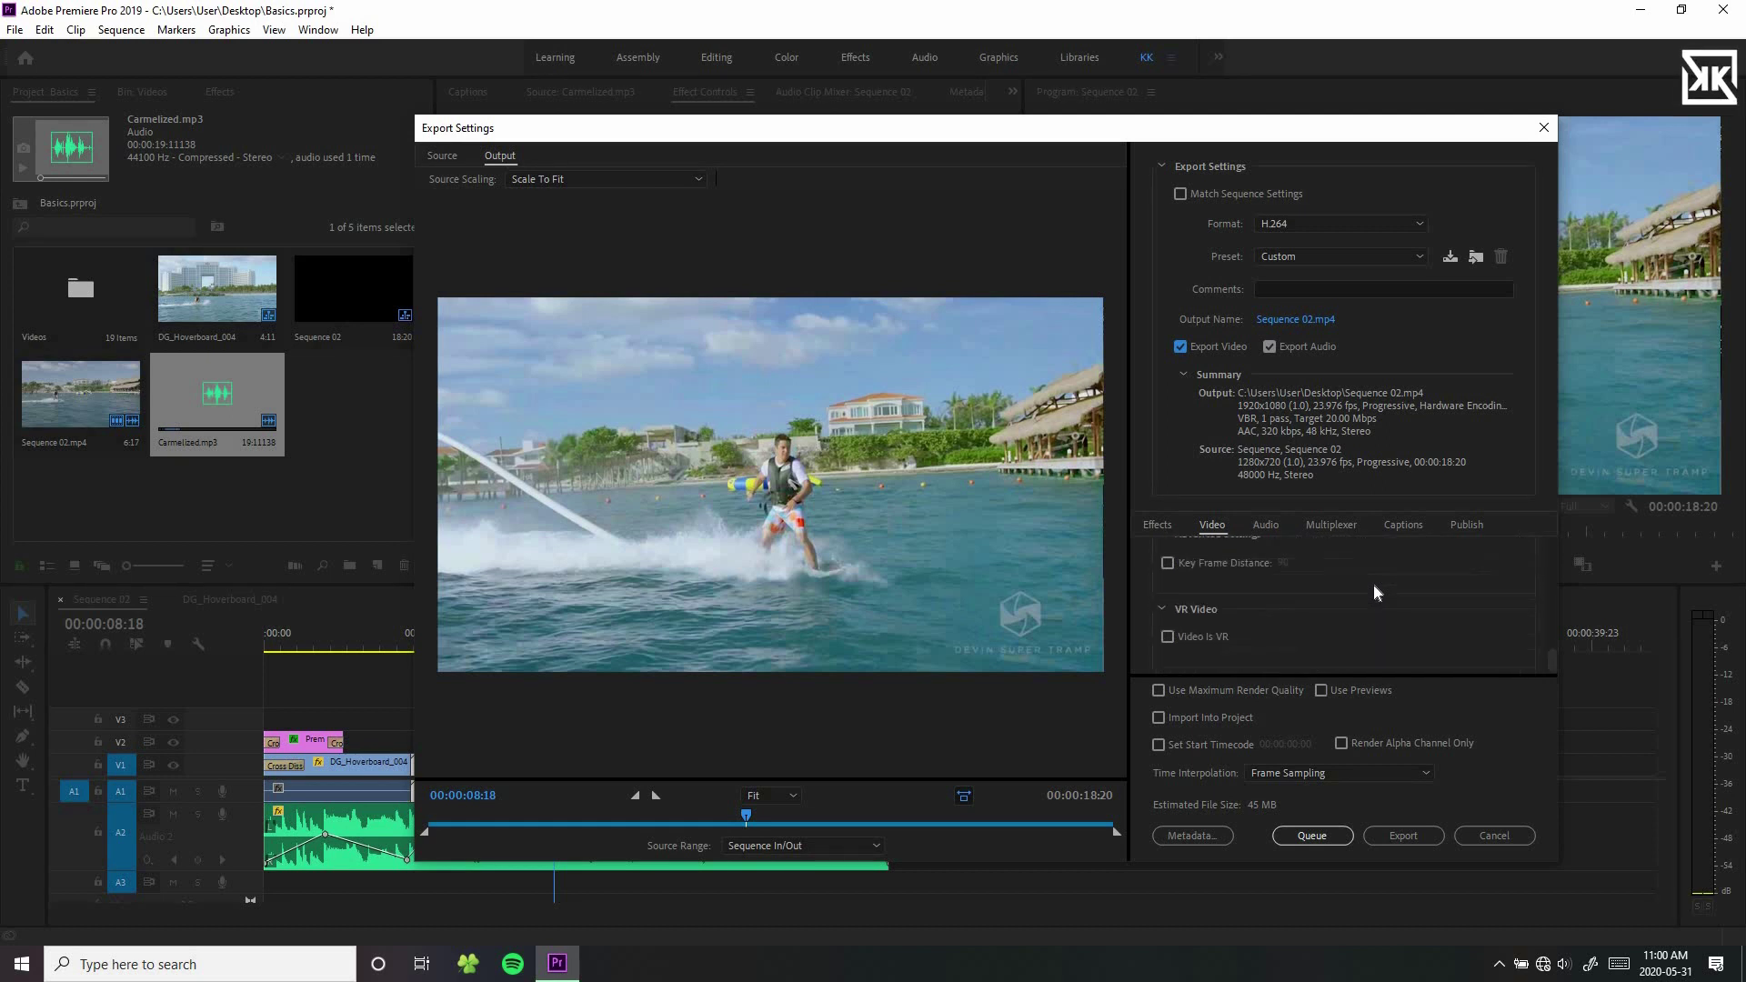
scroll(1375, 591, down, 2)
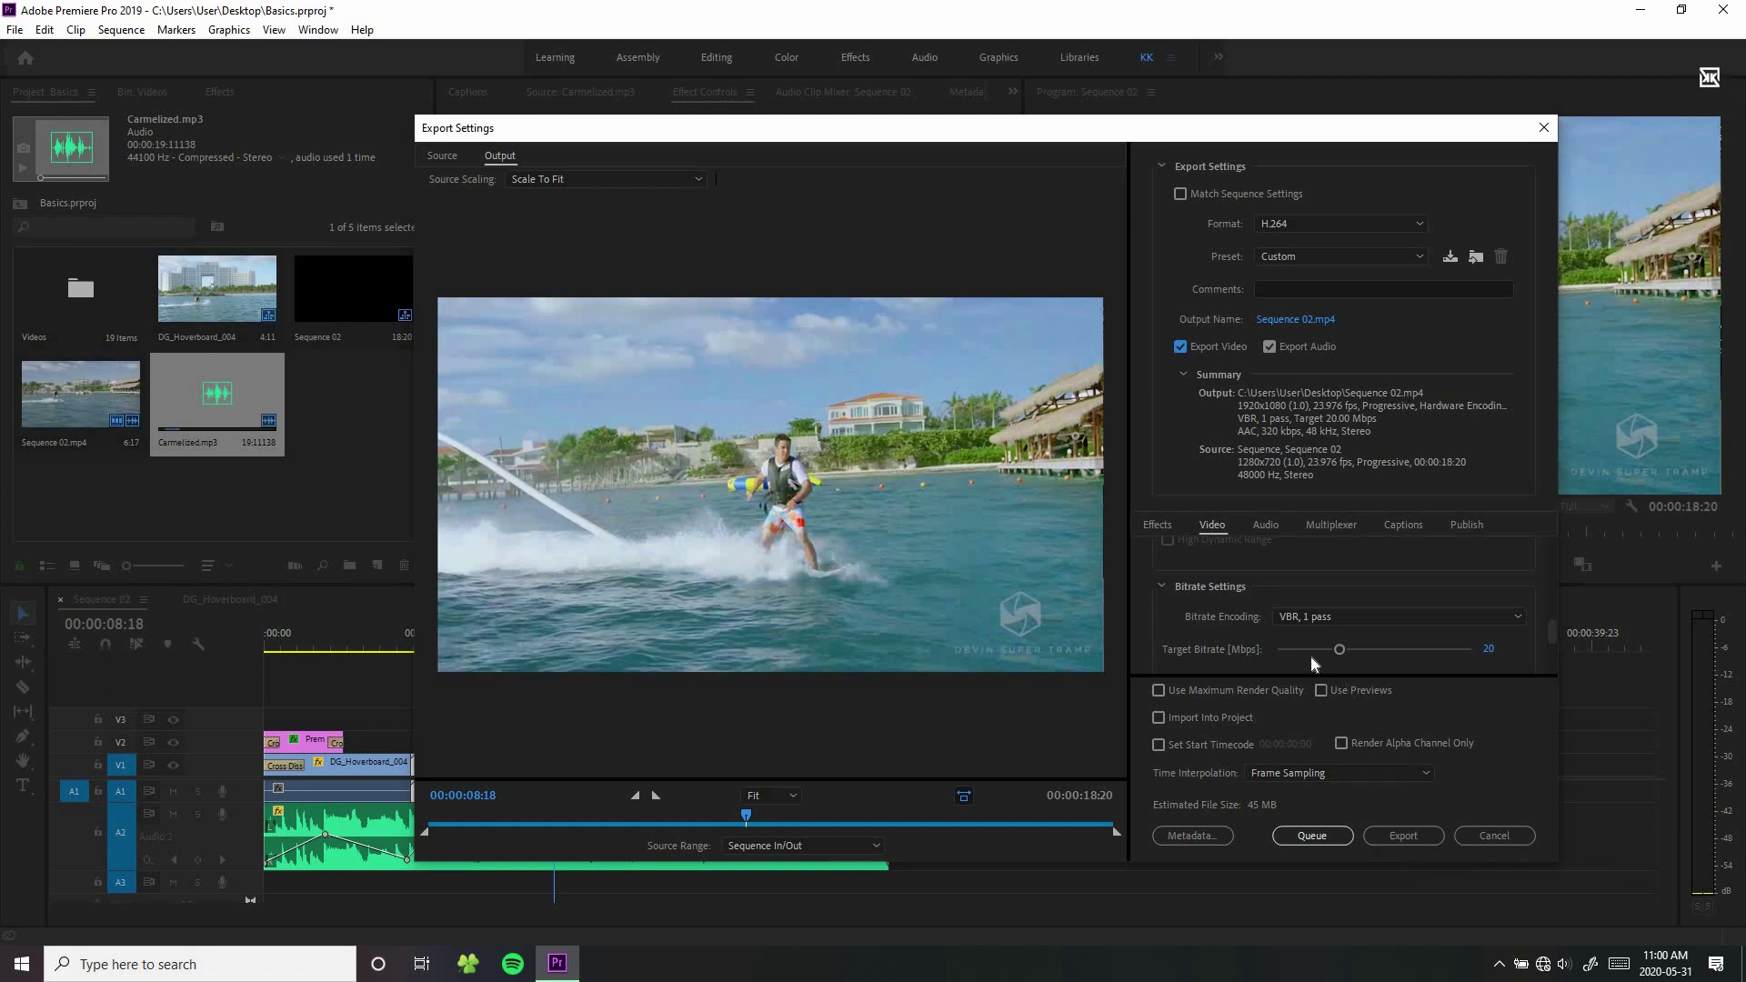
click(1301, 619)
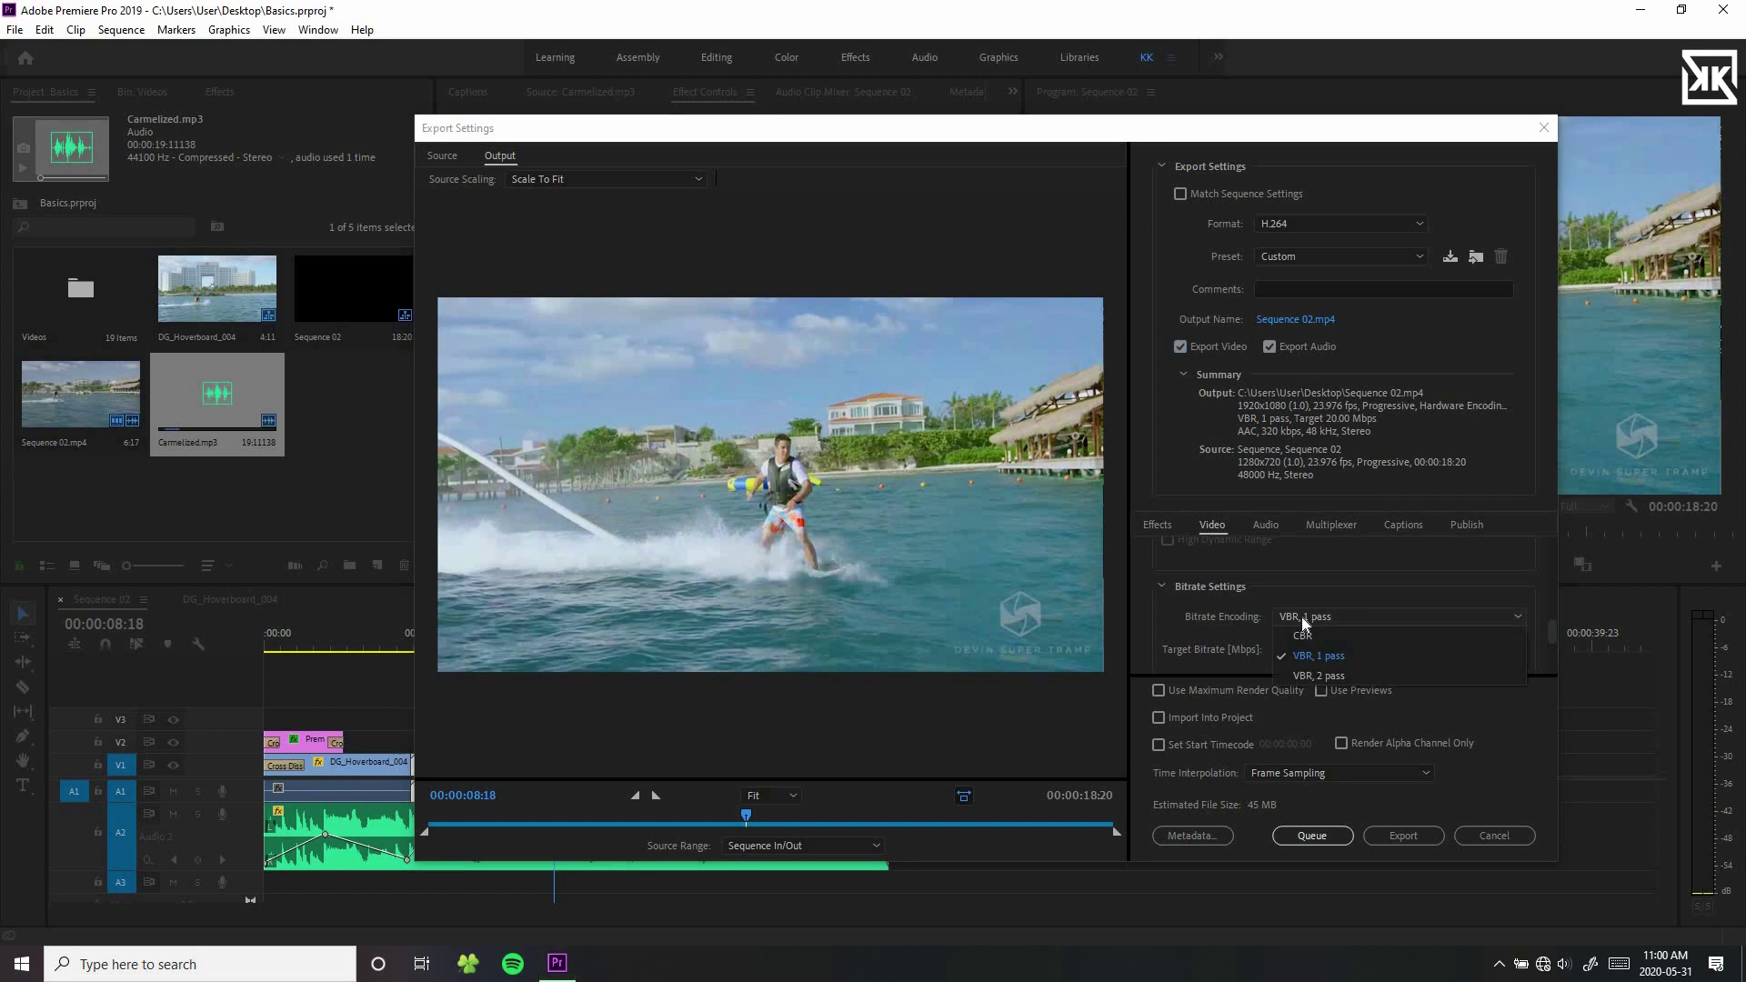
click(1302, 616)
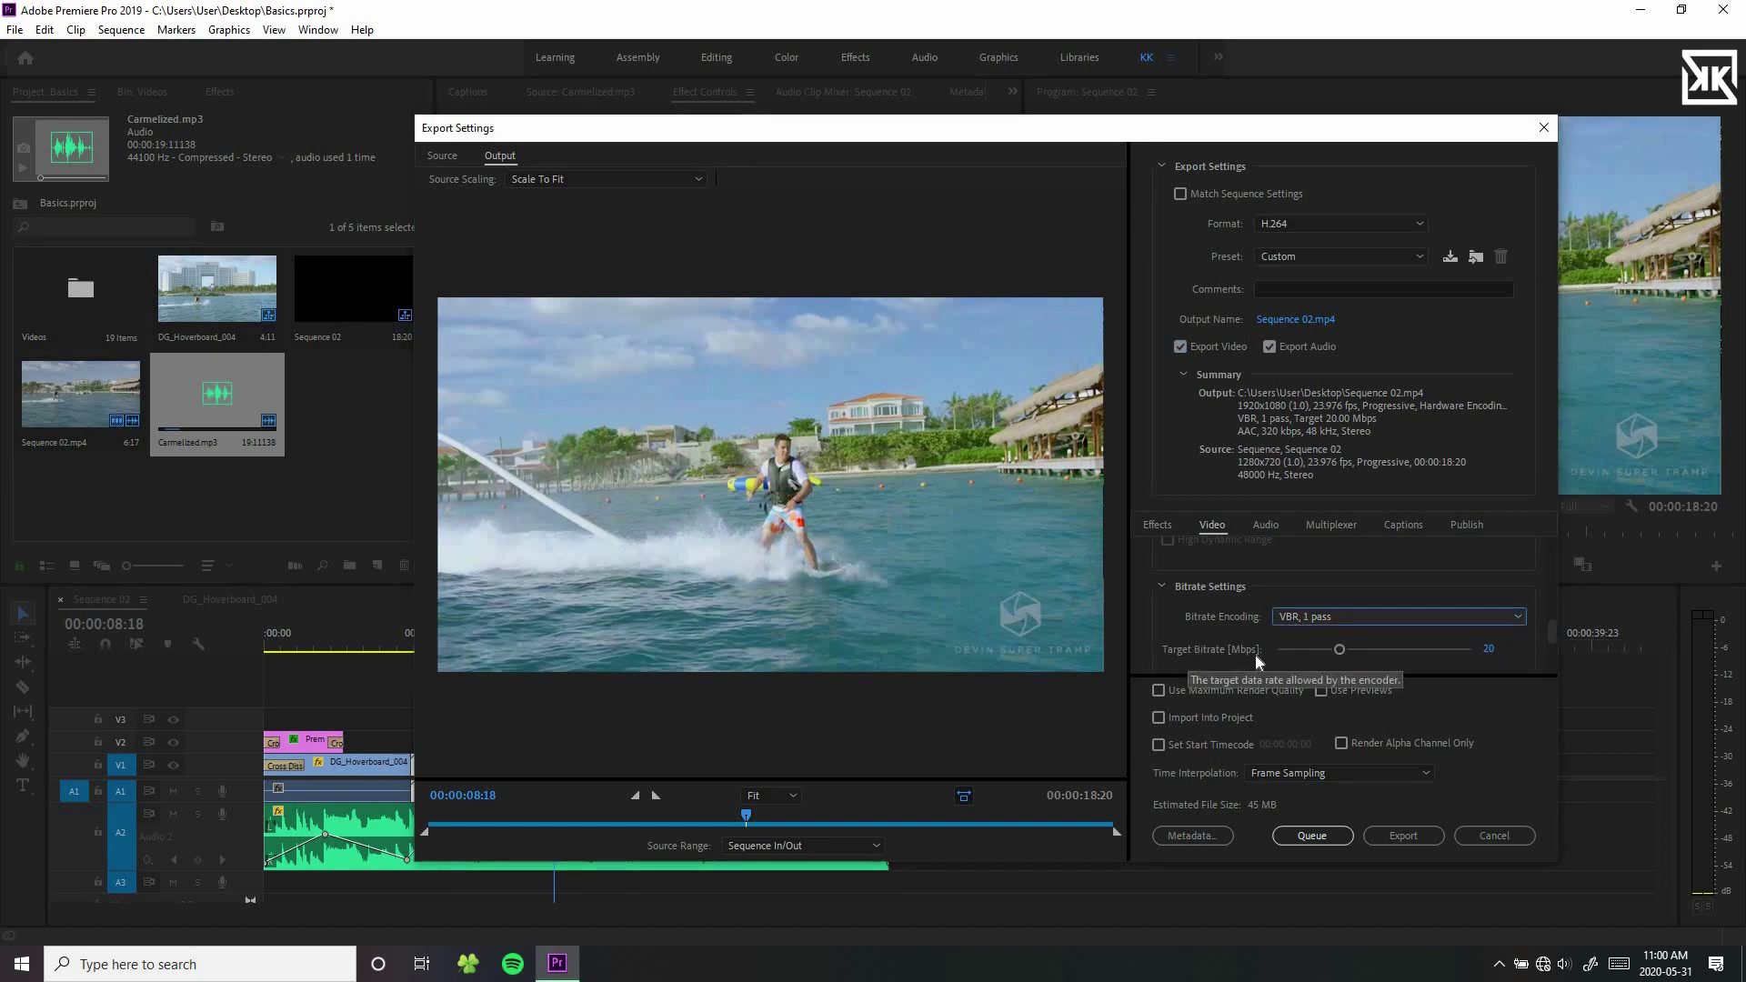
click(1339, 650)
drag(1354, 649, 1485, 651)
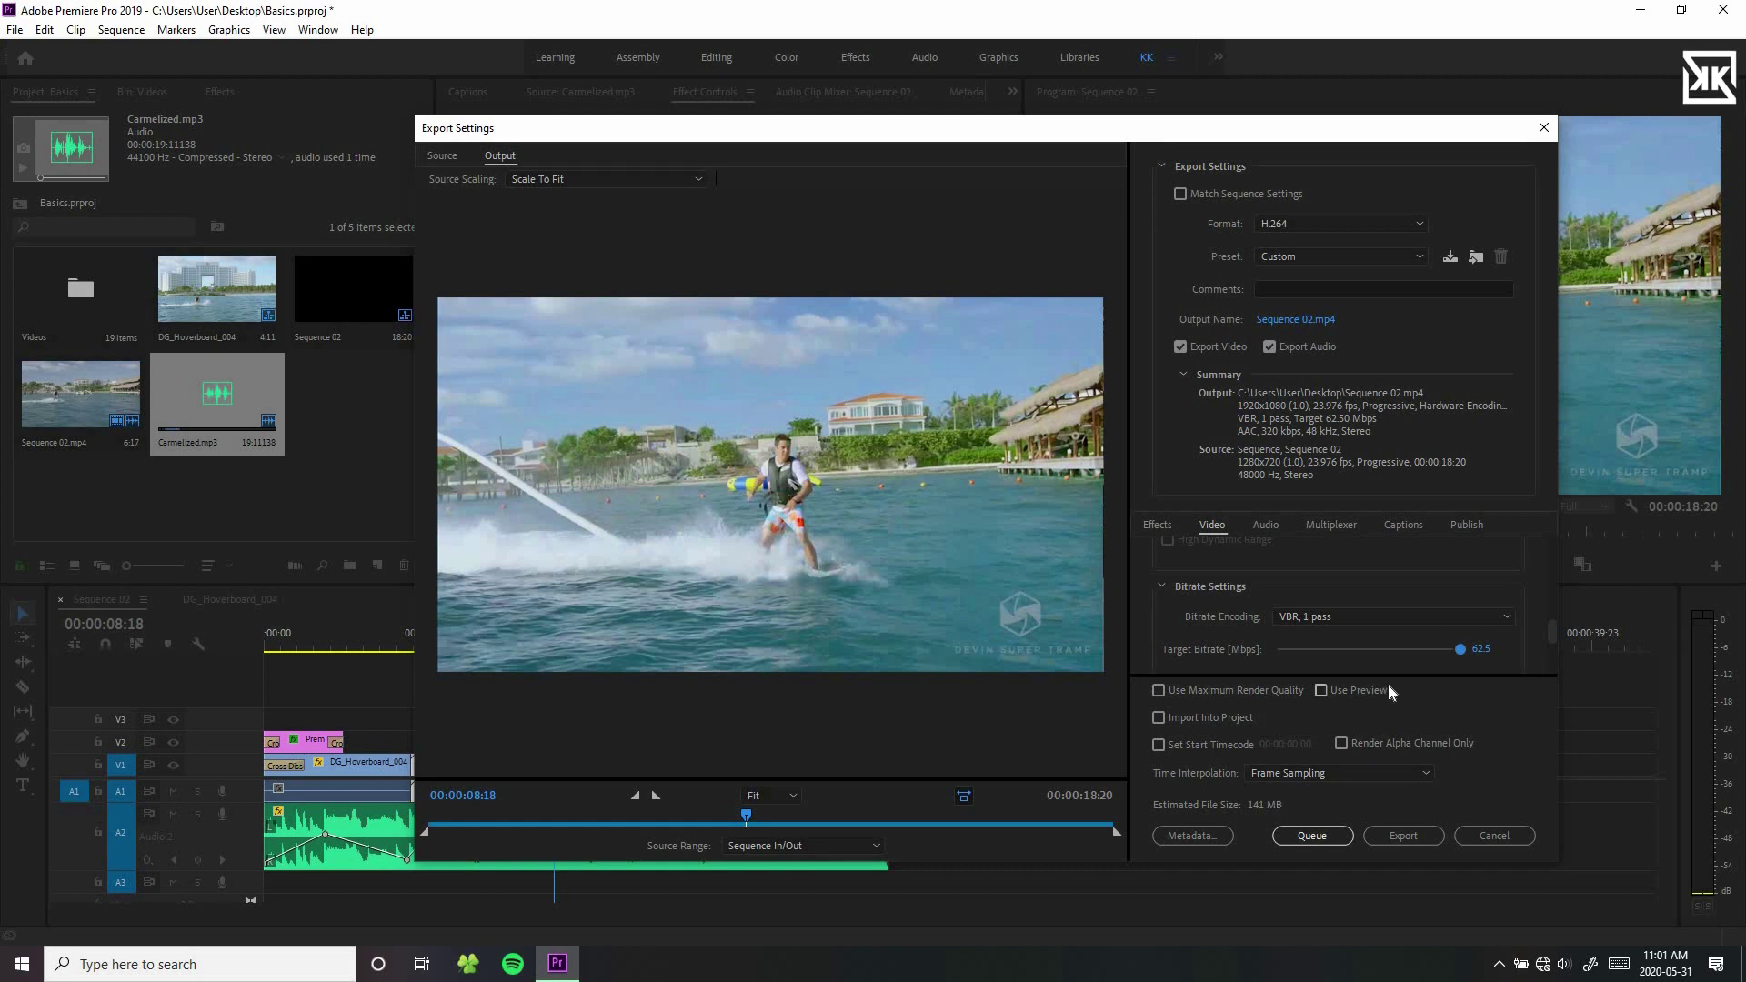
Step: Review the audio export settings and start the direct export of Sequence 02, without importing the result into the project
click(1267, 525)
scroll(1302, 597, down, 2)
scroll(1303, 596, down, 4)
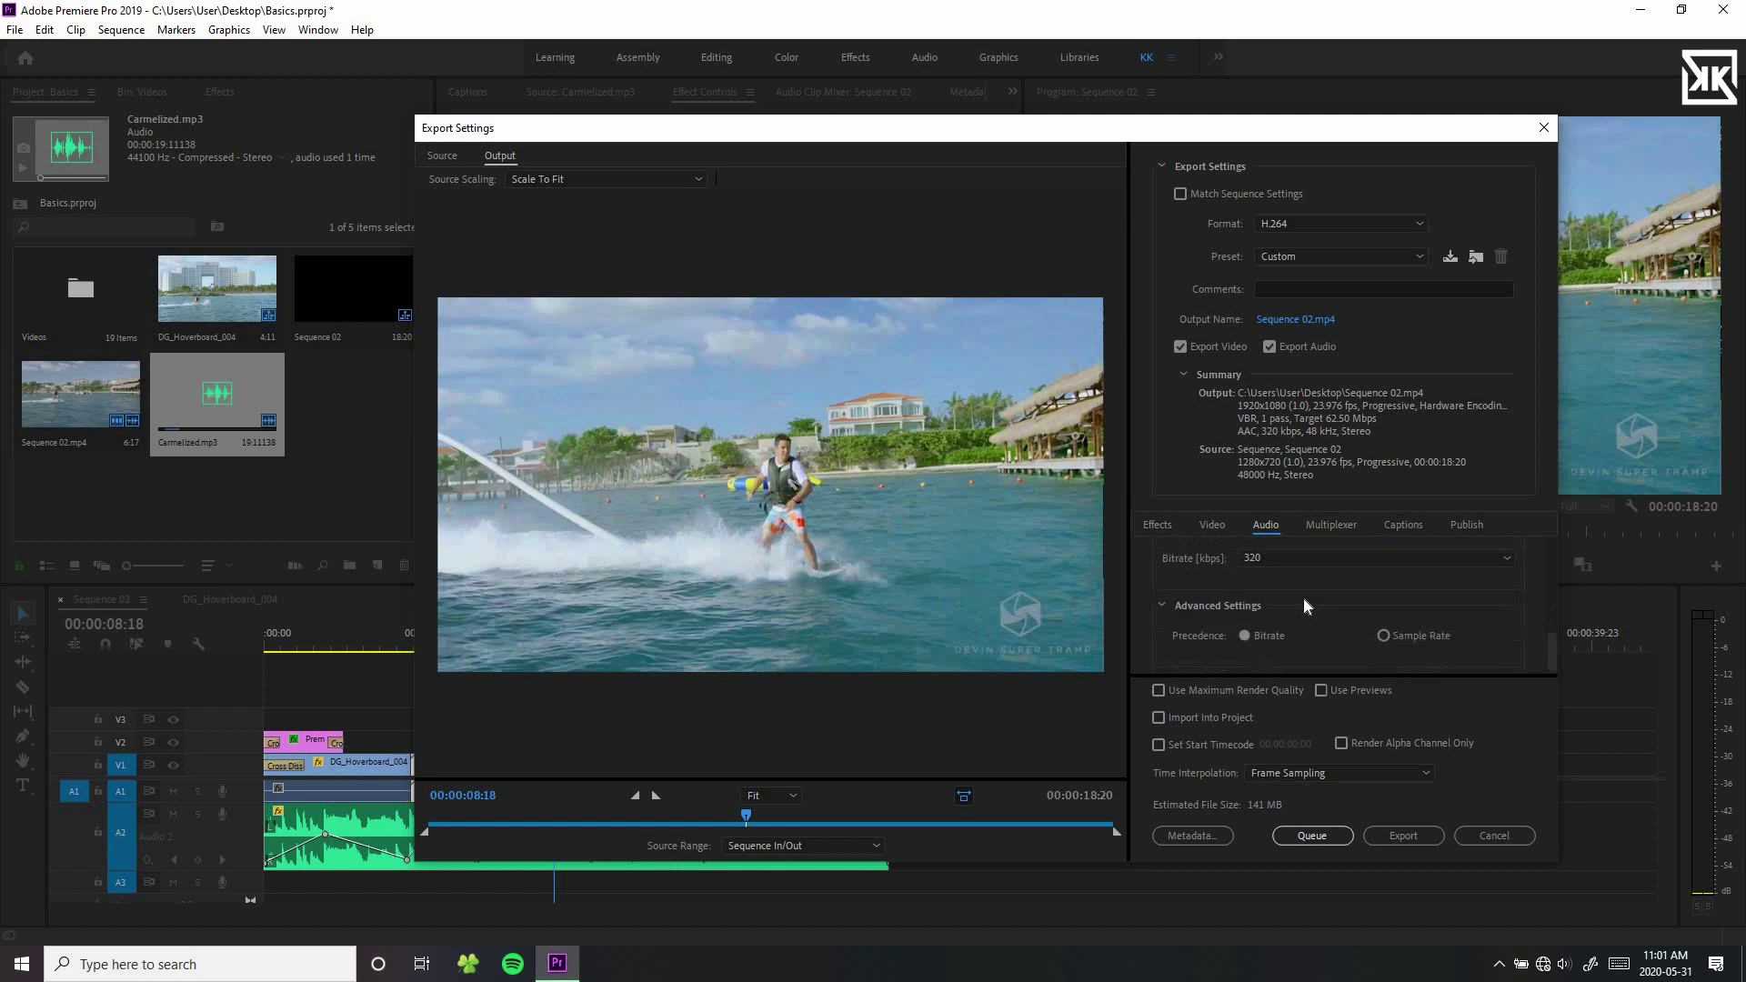
scroll(1303, 597, up, 5)
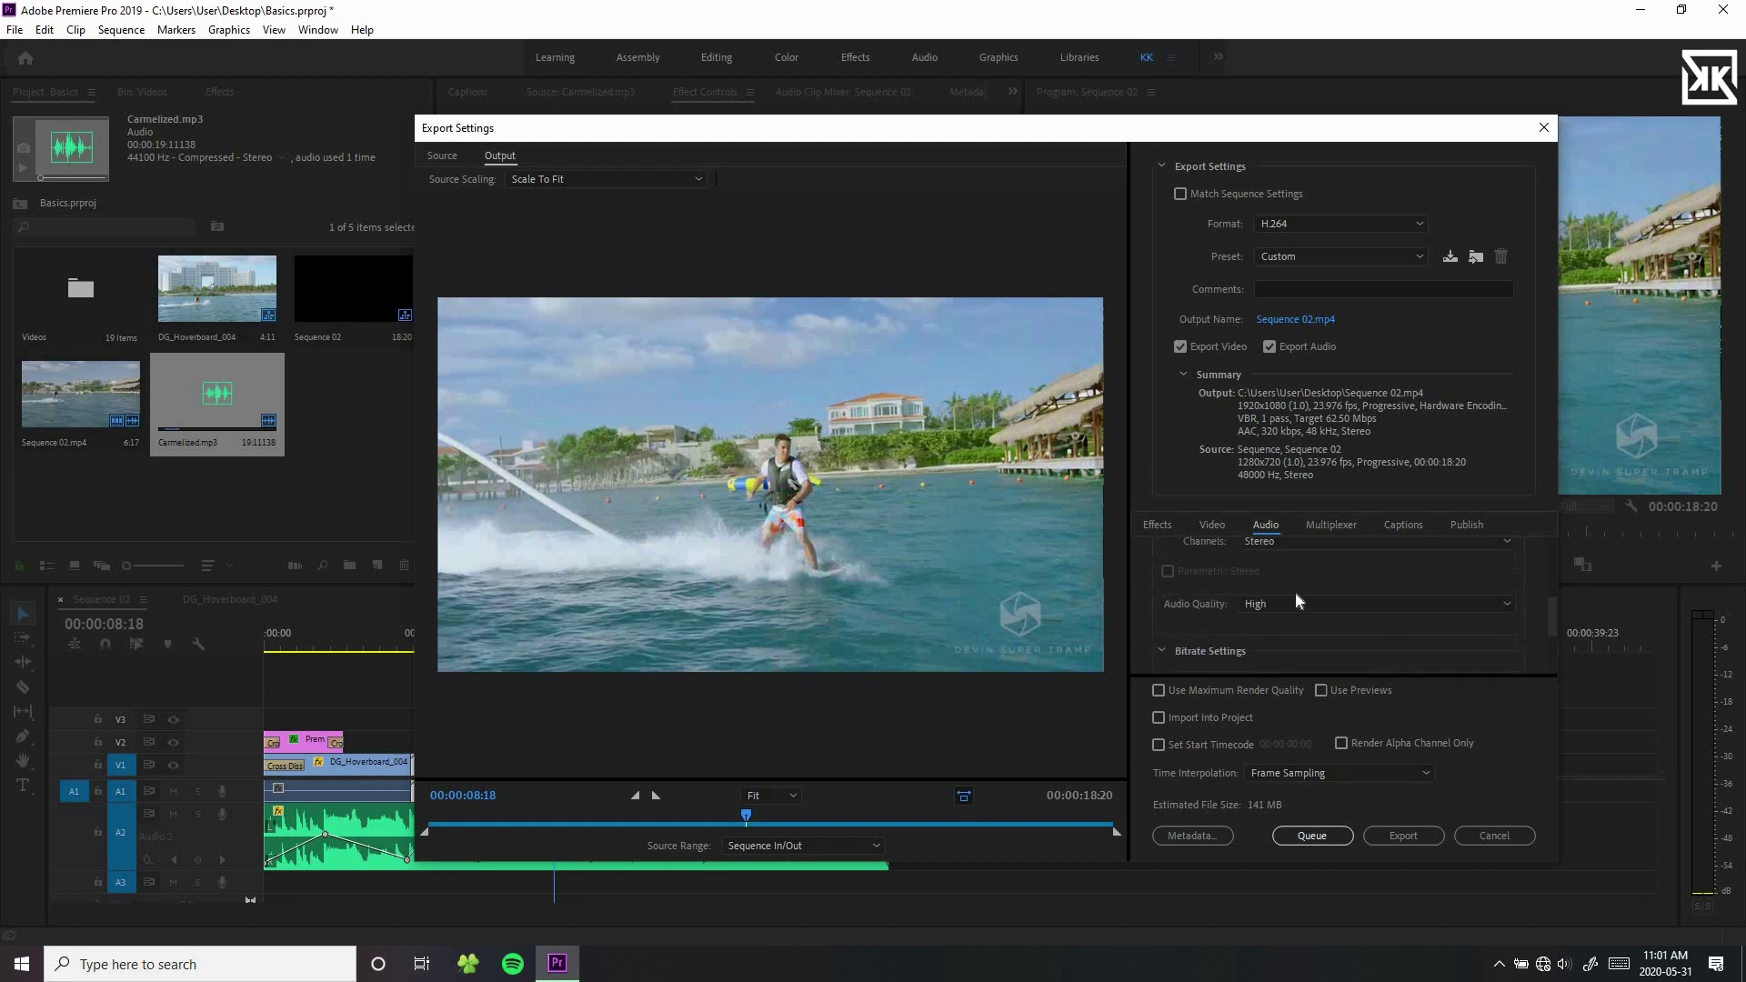
click(1216, 525)
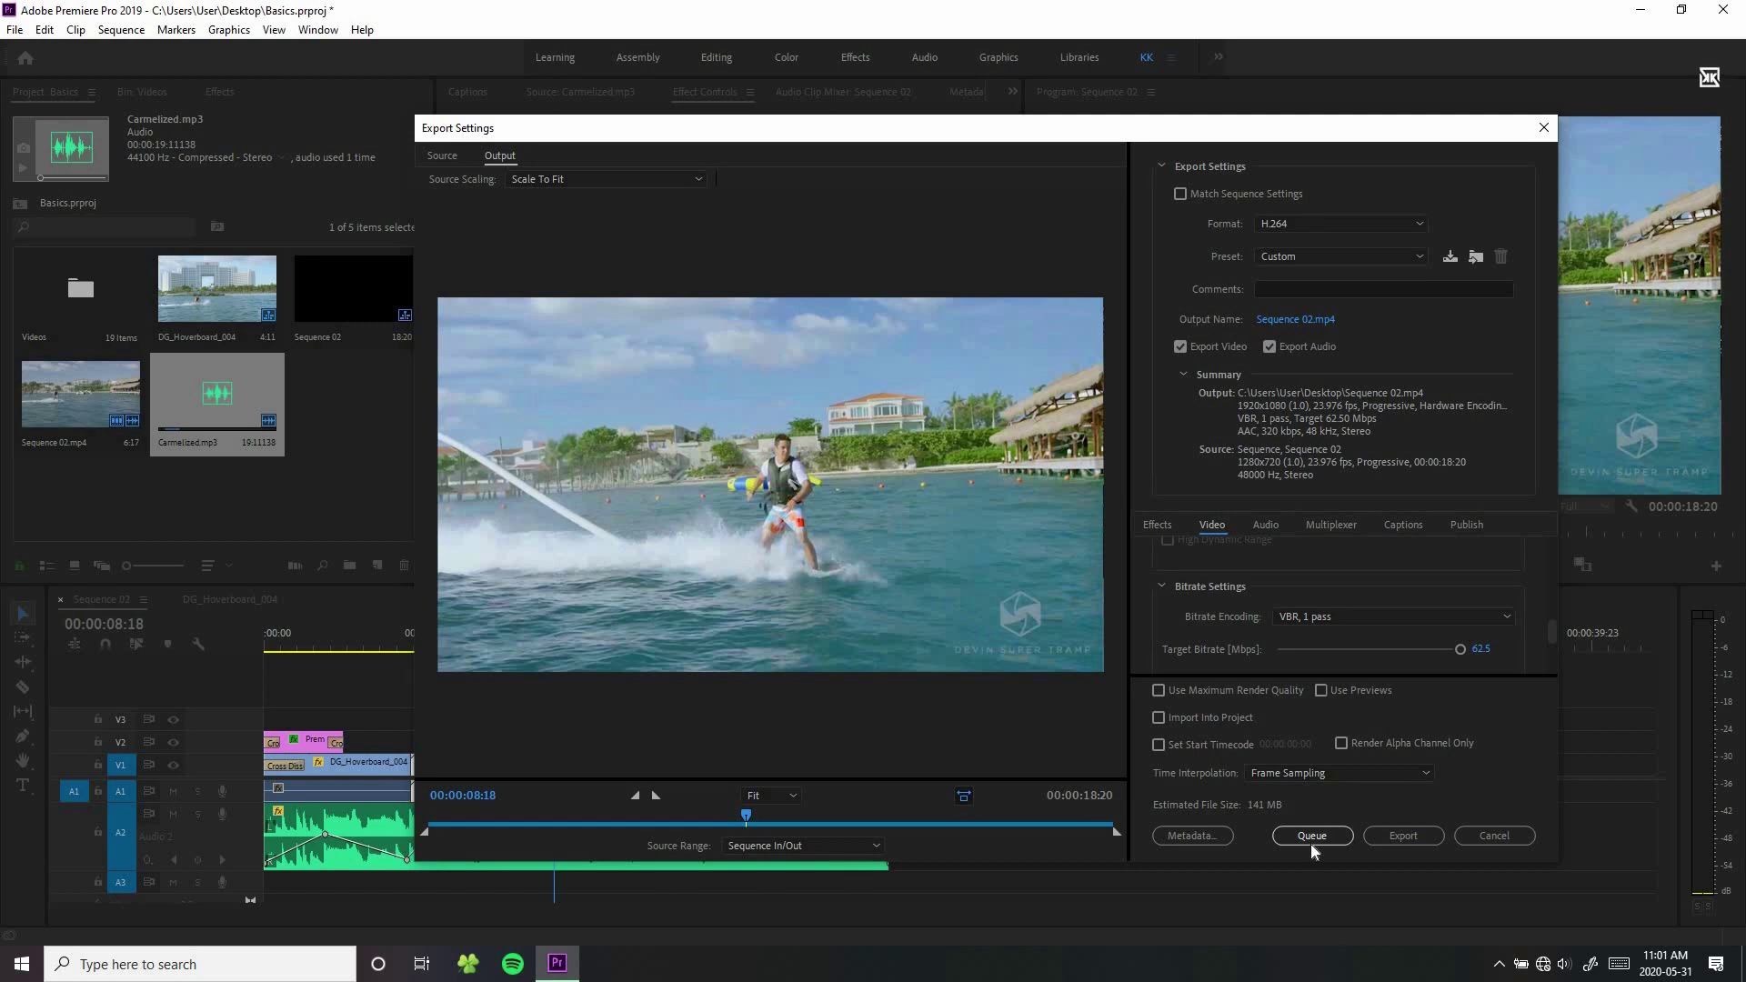
click(1159, 718)
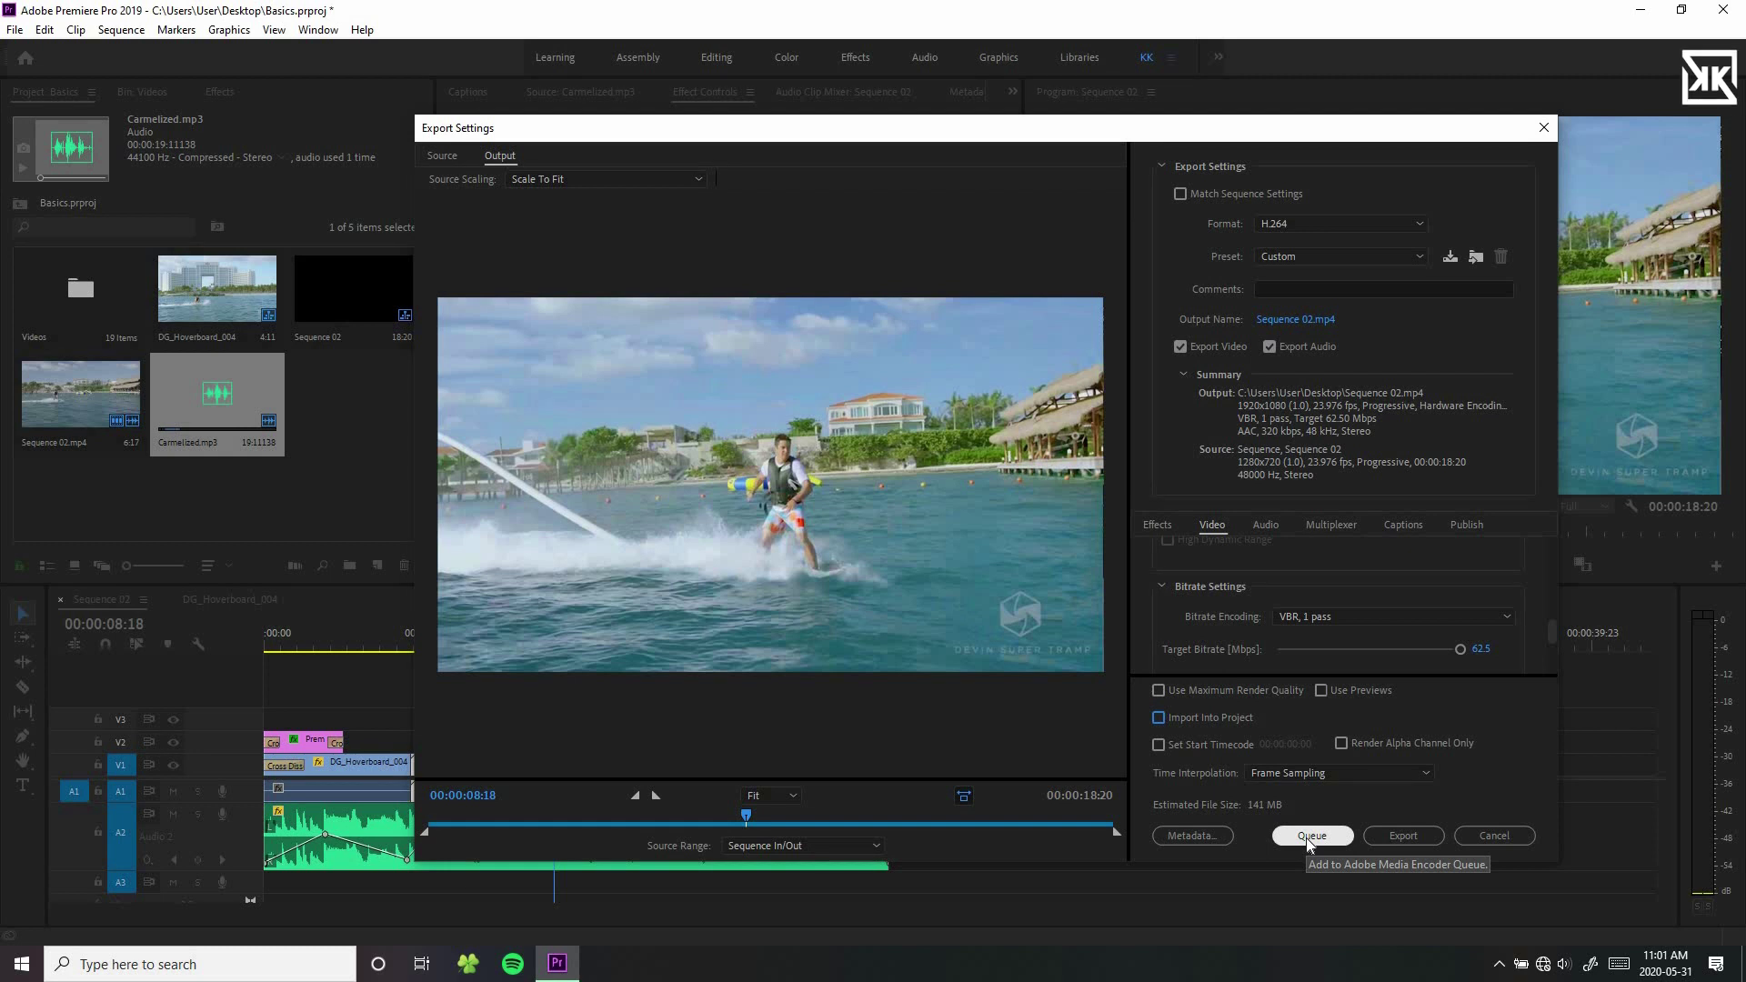
click(1400, 833)
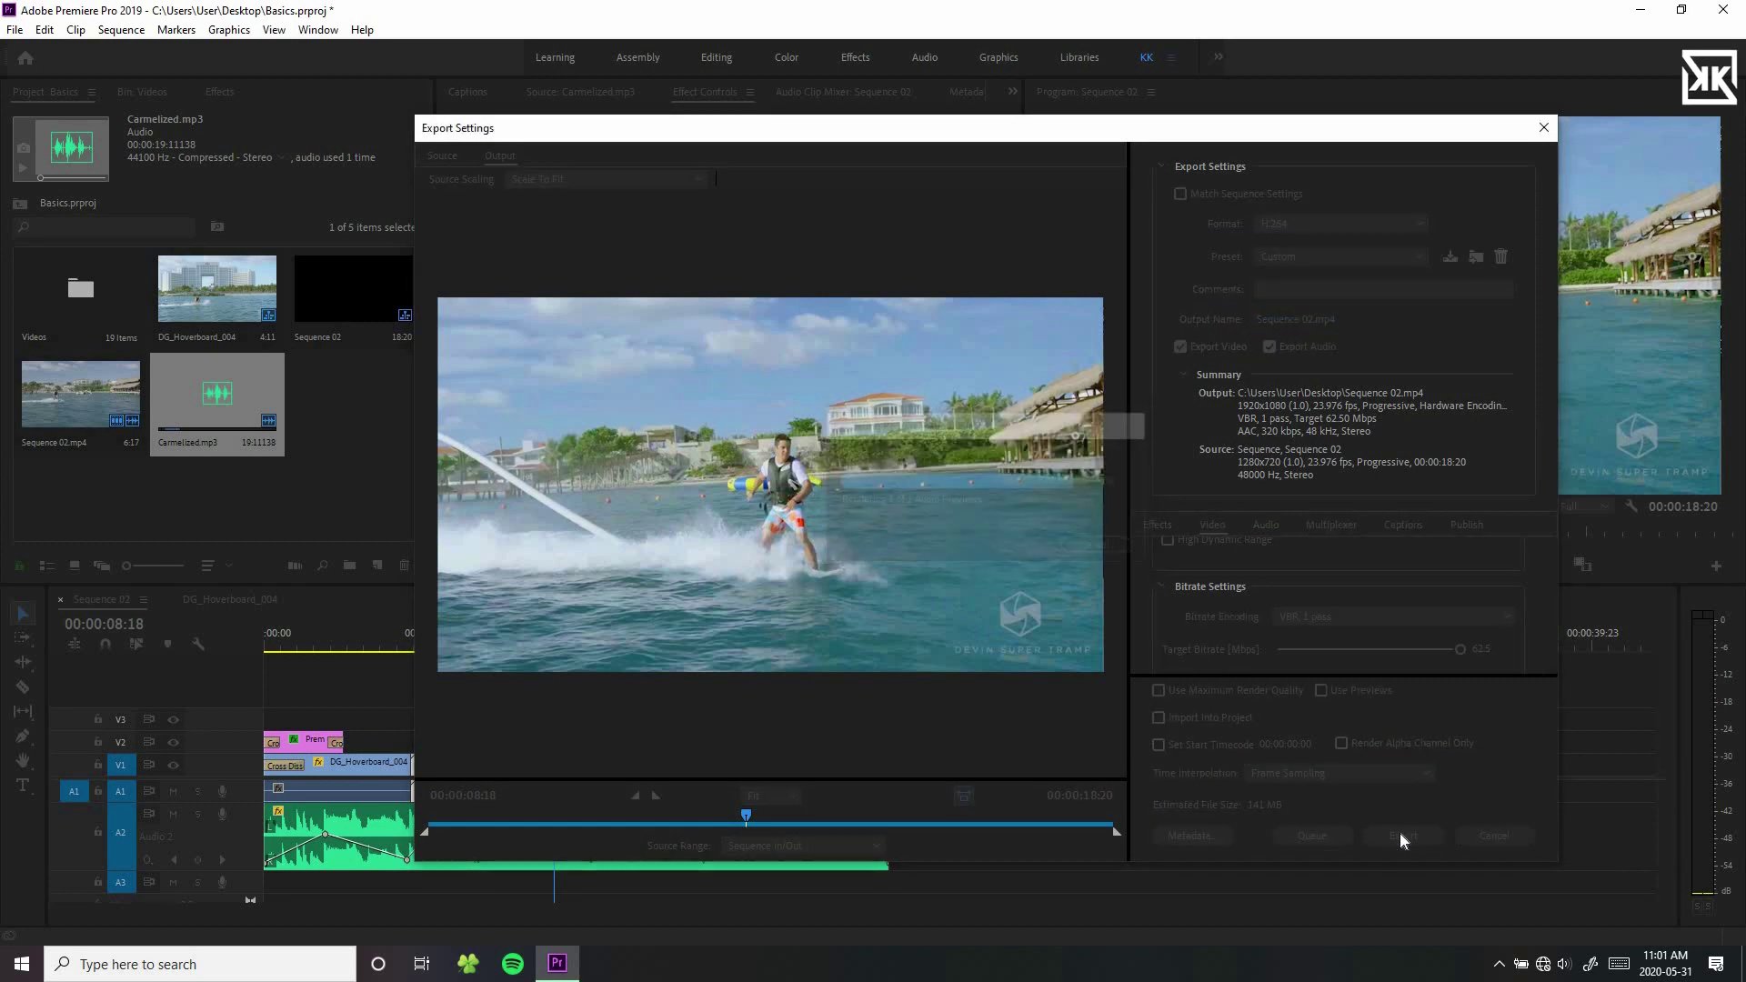